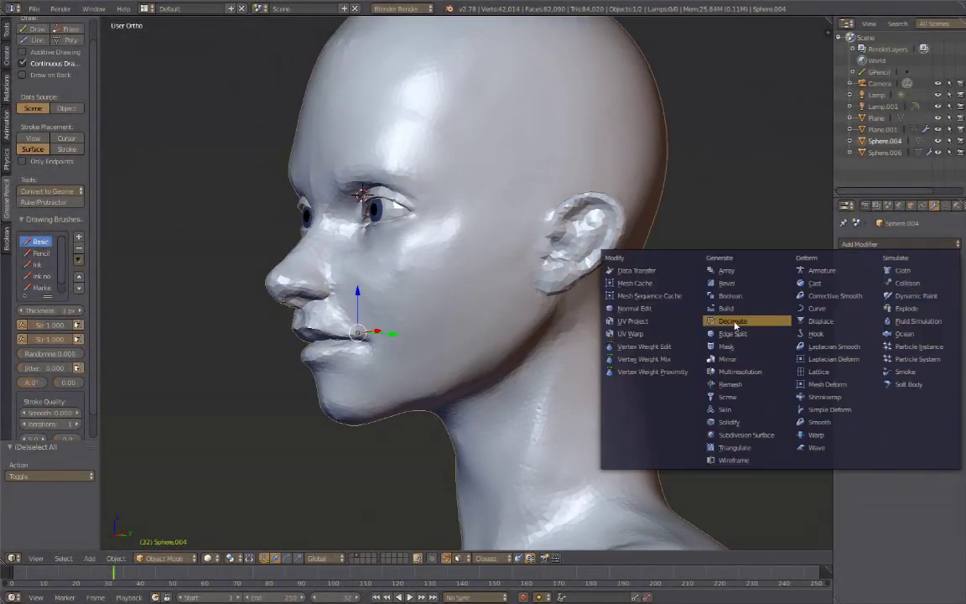
Step: Add a Decimate modifier to the sculpted head with Ratio 0.1
left_click(734, 323)
left_click(893, 312)
key("Return")
Step: Turn to the front of the head, deselect it and start adding a plane
mouse_move(409, 345)
middle_mouse_down()
mouse_move(535, 366)
mouse_move(604, 361)
mouse_move(371, 262)
middle_mouse_up()
key("a")
key("shift+a")
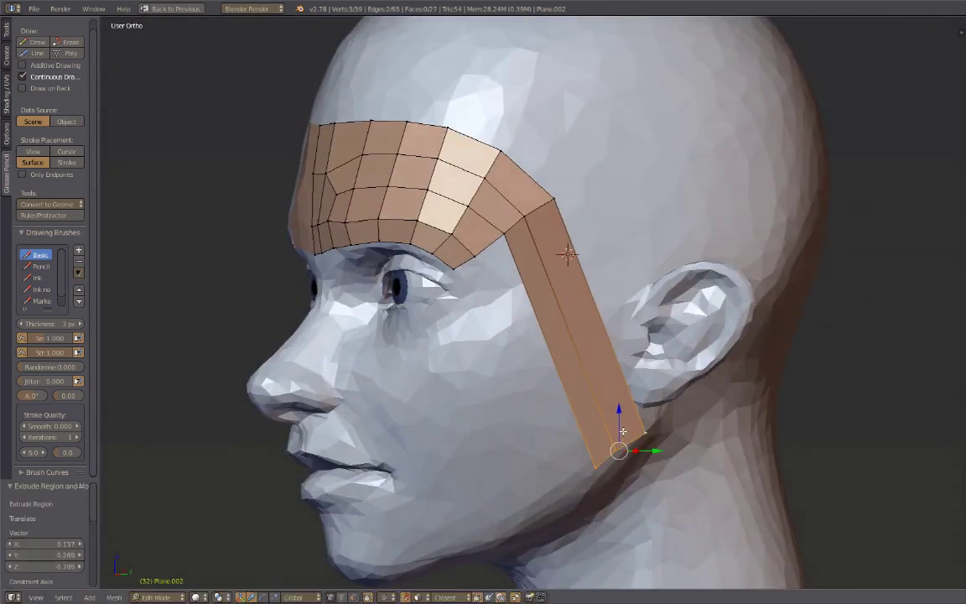
Step: Pull the strip's end edge loop down along the jaw toward the chin
key("g")
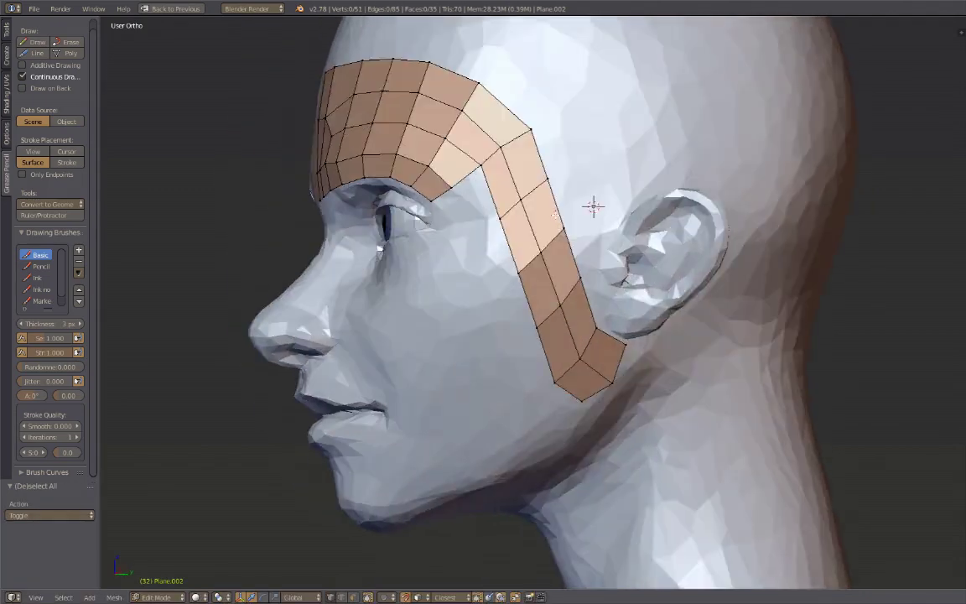
key("a")
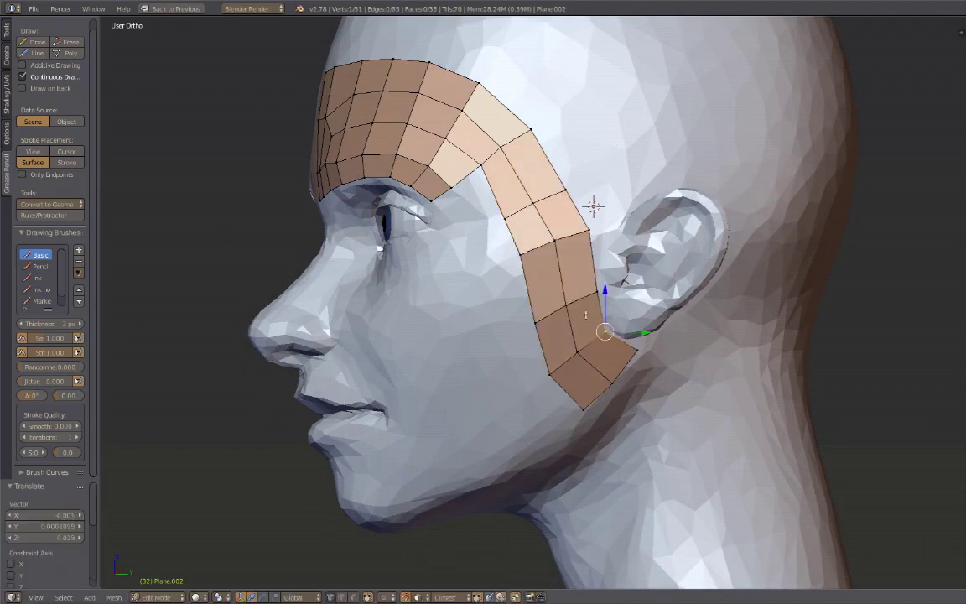
scroll(527, 256, "up", 2)
key("g")
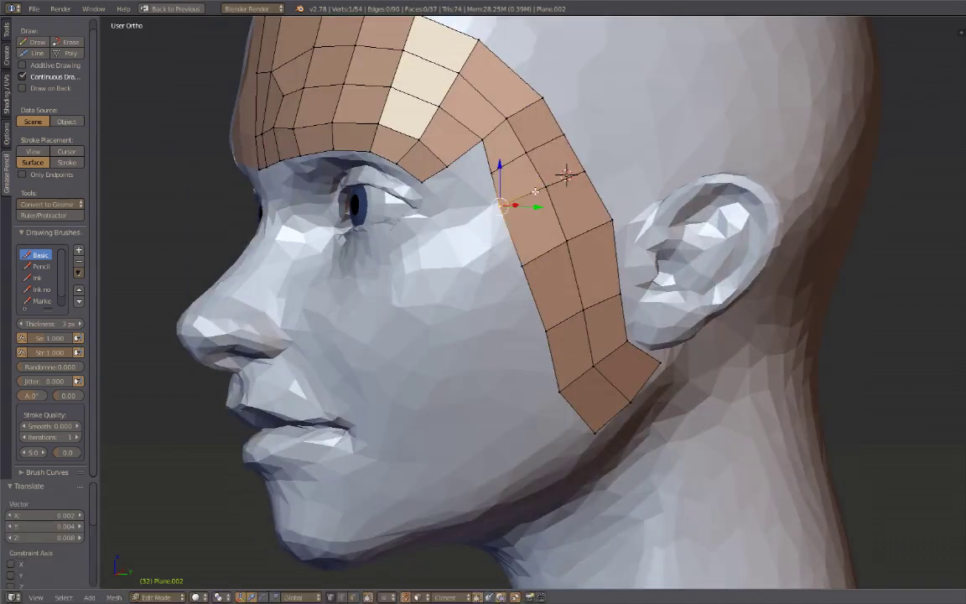
left_click(540, 203)
scroll(540, 202, "down", 4)
middle_click_drag(503, 252, 469, 268)
scroll(470, 268, "up", 3)
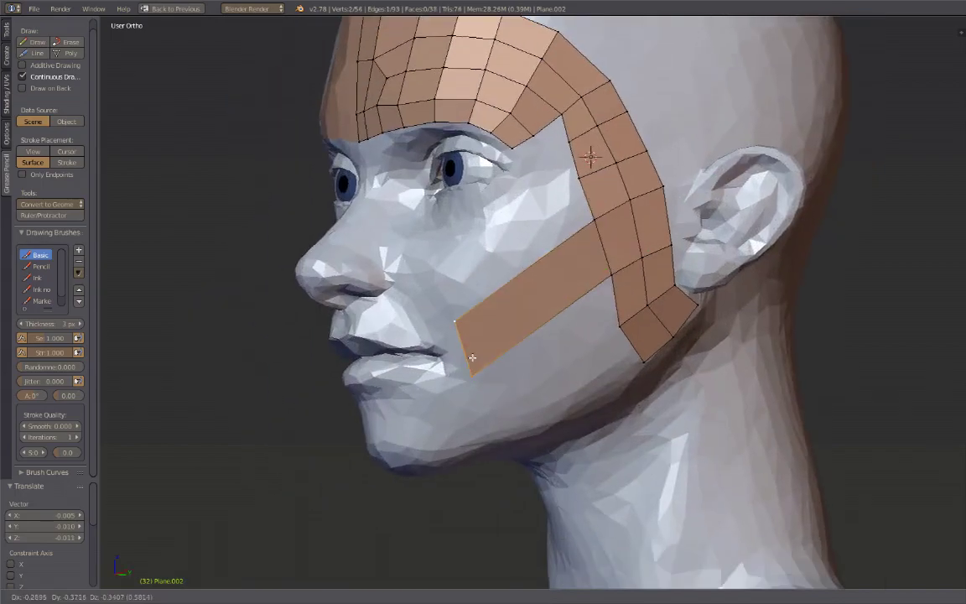
Step: Scale the new edge beside the mouth corner and check the cheek strip from the front
key("s")
left_click(475, 367)
left_click_drag(512, 392, 511, 392, "ctrl")
mouse_move(512, 392)
middle_mouse_down()
mouse_move(574, 352)
mouse_move(514, 347)
middle_mouse_up()
middle_click_drag(531, 311, 621, 298)
scroll(648, 295, "up", 2)
Step: Extrude the cheek strip and rotate its new end toward the chin
key("a")
key("e")
left_click(587, 318)
key("r")
left_click(553, 304)
Step: Extend the lower strip to the chin and add a loop cut along it
key("ctrl+r")
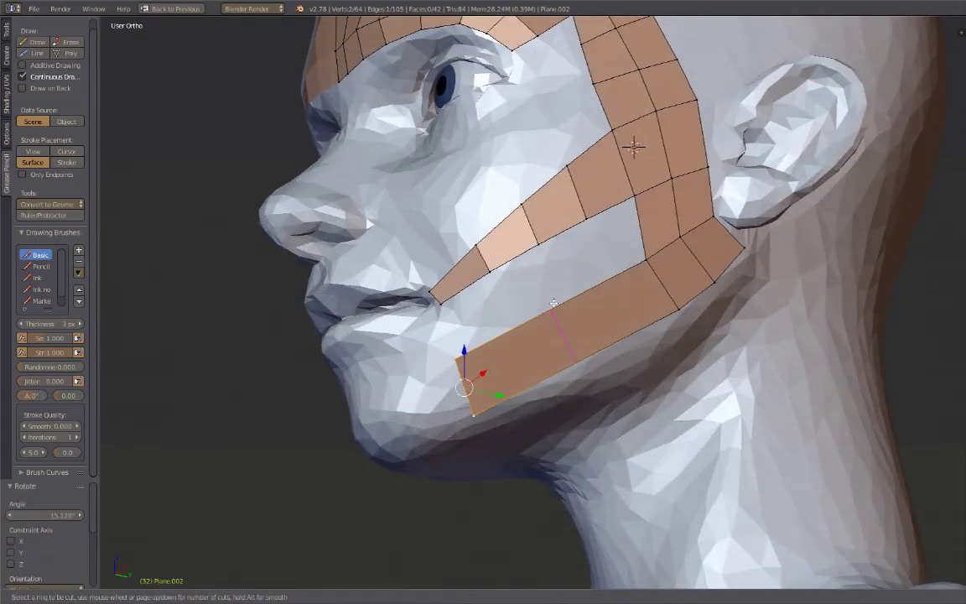
middle_click_drag(633, 375, 503, 386)
key("e")
left_click(405, 366)
mouse_move(405, 367)
middle_mouse_down()
mouse_move(503, 352)
mouse_move(609, 312)
mouse_move(638, 437)
mouse_move(555, 470)
middle_mouse_up()
key("ctrl+r")
left_click(638, 438)
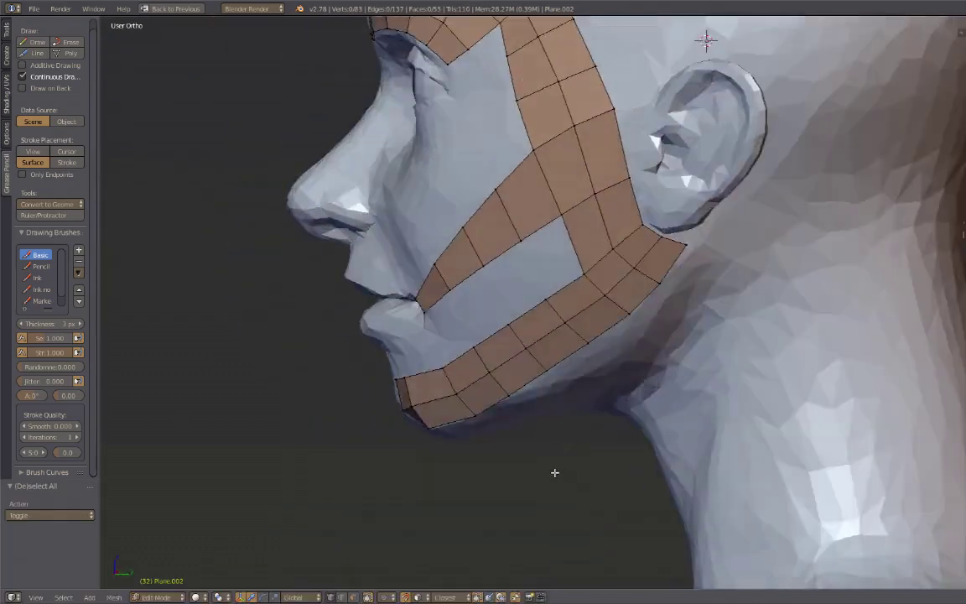
Step: Reposition the edge column at the strip's end
right_click(616, 233, "alt")
key("g")
mouse_move(345, 390)
middle_mouse_down()
mouse_move(582, 319)
mouse_move(629, 243)
mouse_move(473, 265)
mouse_move(436, 252)
mouse_move(402, 209)
mouse_move(399, 109)
middle_mouse_up()
Step: Extrude a strip from the forehead down the nose bridge and cut loops across it
right_click(399, 107)
key("e")
left_click(435, 300)
key("ctrl+r")
scroll(434, 300, "up", 4)
left_click(433, 301)
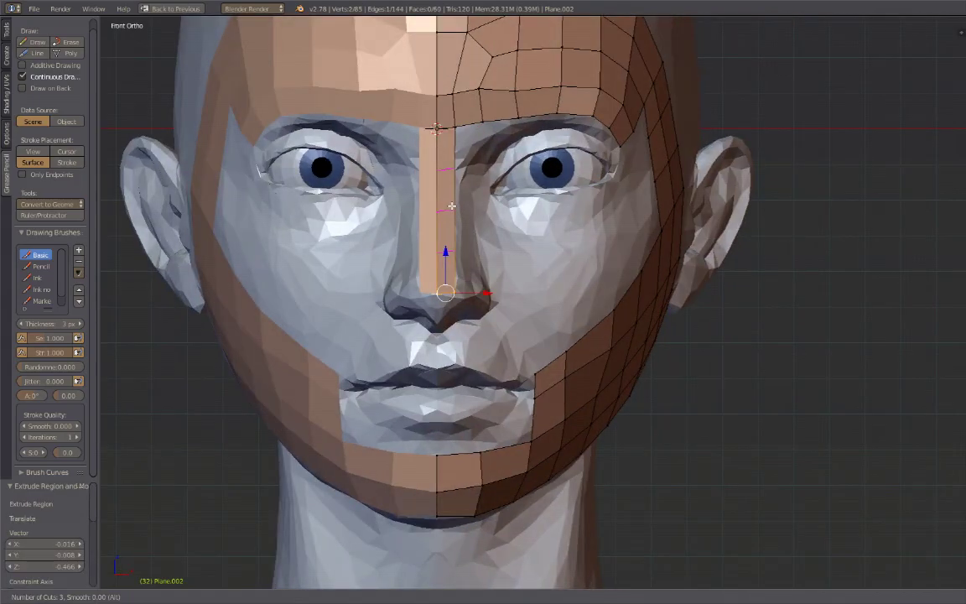
key("a")
Step: Even out the forehead loops by pulling vertices upward with proportional falloff
key("KP_1")
scroll(444, 231, "up", 4)
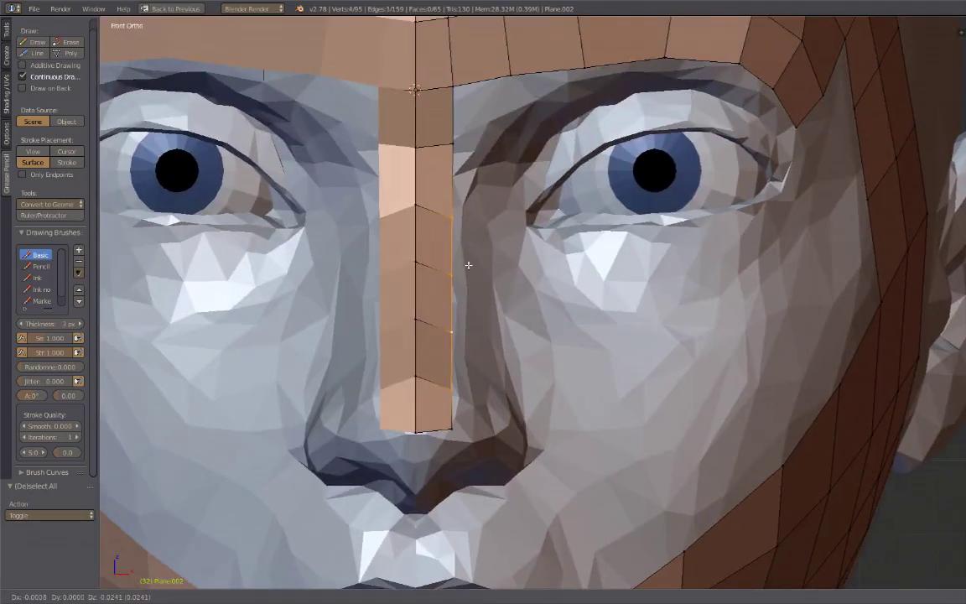
right_click_drag(456, 146, 497, 151)
middle_click_drag(497, 151, 515, 273, "shift")
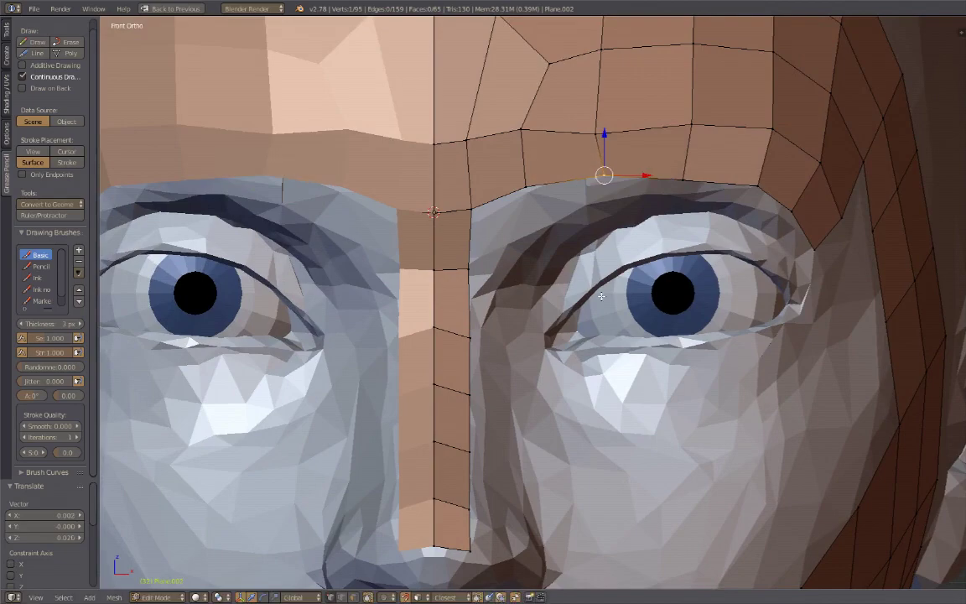
right_click_drag(692, 130, 694, 102)
middle_click_drag(696, 146, 607, 276)
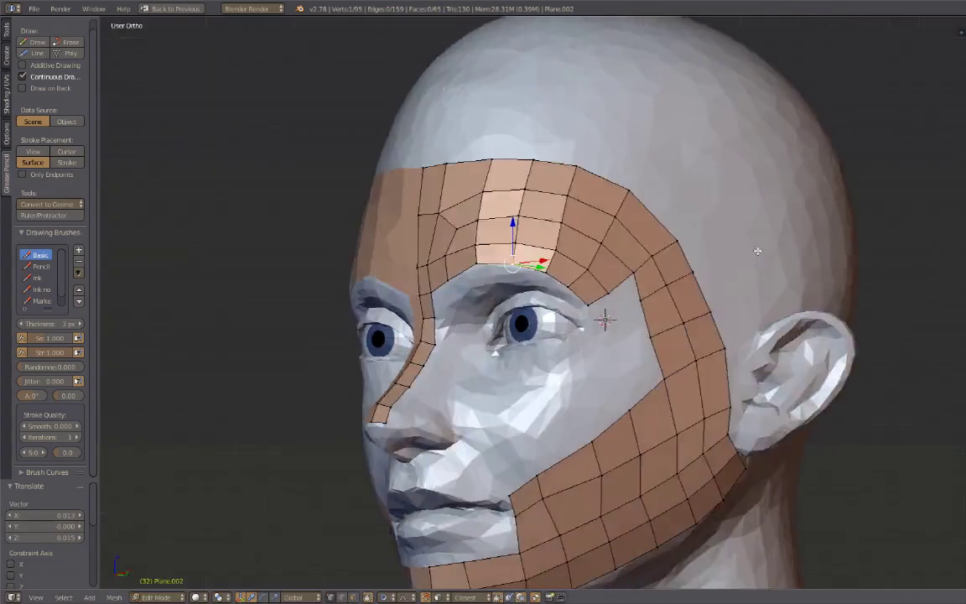
key("g")
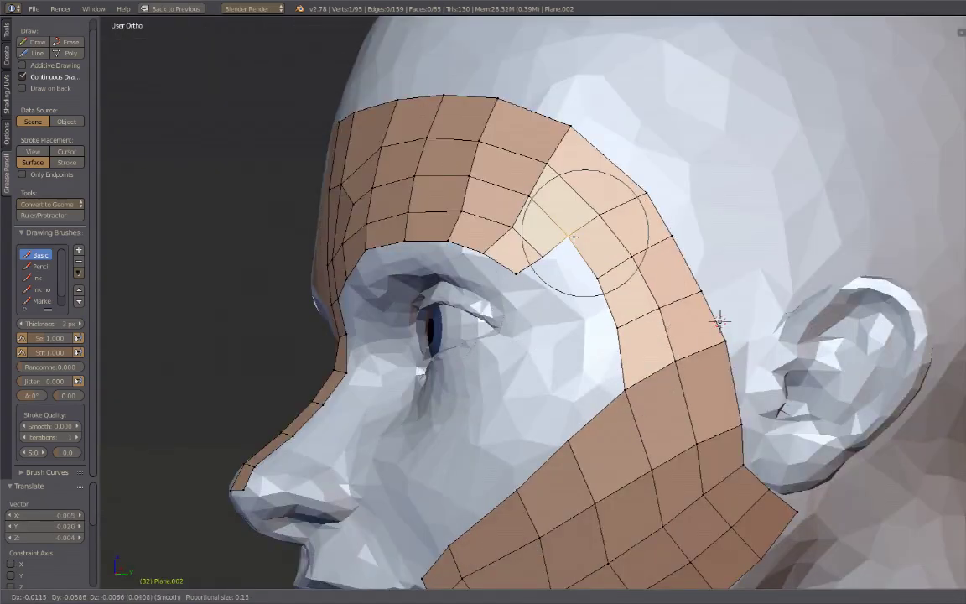
key("a")
Step: Edge-slide a cheek edge loop along the surface
scroll(582, 243, "down", 5)
mouse_move(582, 242)
middle_mouse_down()
mouse_move(534, 296)
mouse_move(473, 307)
middle_mouse_up()
scroll(534, 296, "up", 5)
mouse_move(536, 362)
middle_mouse_down()
mouse_move(554, 419)
mouse_move(587, 436)
middle_mouse_up()
right_click(587, 441, "alt")
key("g")
key("g")
left_click(549, 456)
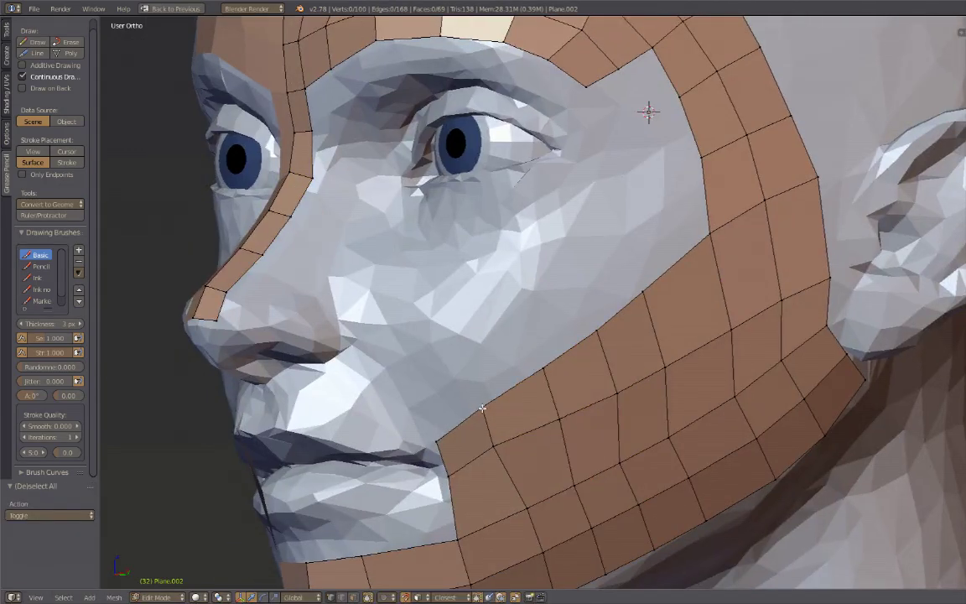
Step: Select the edges of the loop running from the nose across the cheek
right_click(482, 409)
middle_click_drag(482, 408, 520, 319)
right_click(545, 289)
right_click(485, 259, "alt")
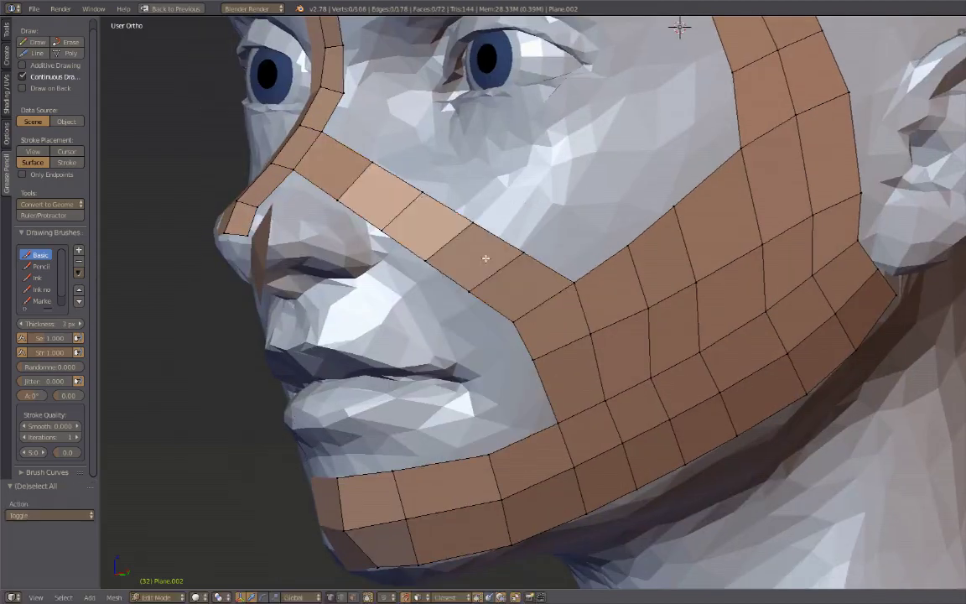
middle_click_drag(485, 258, 573, 324)
key("KP_1")
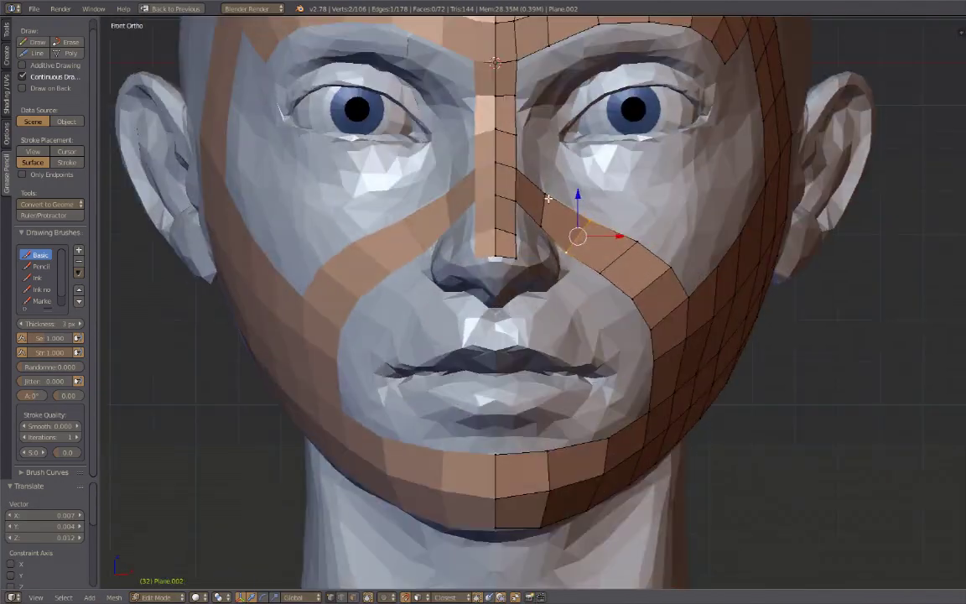
middle_click_drag(543, 221, 555, 333)
key("a")
scroll(554, 327, "down", 3)
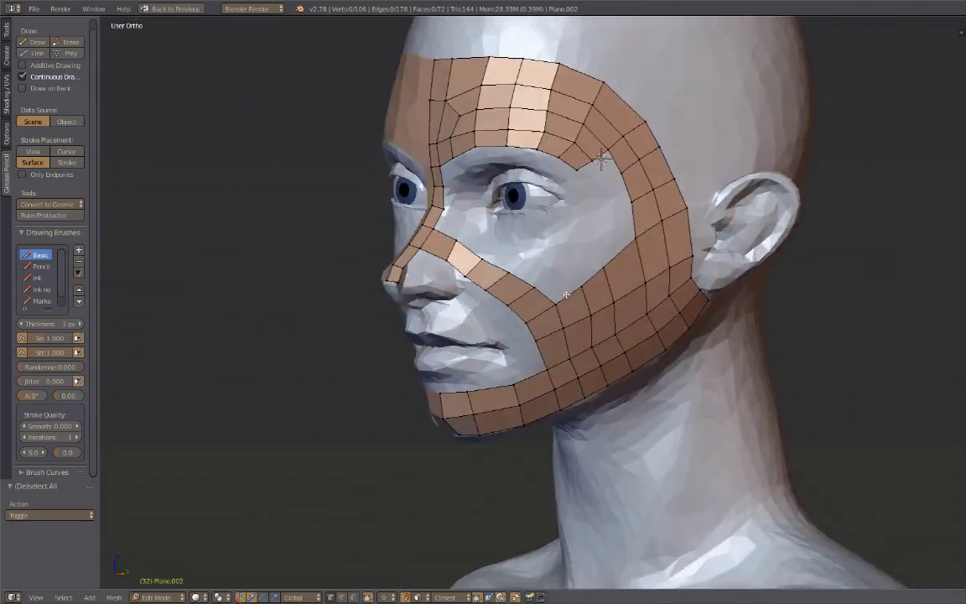
scroll(555, 332, "up", 4)
Step: Extrude a face at the nose and add a loop cut across it
key("KP_1")
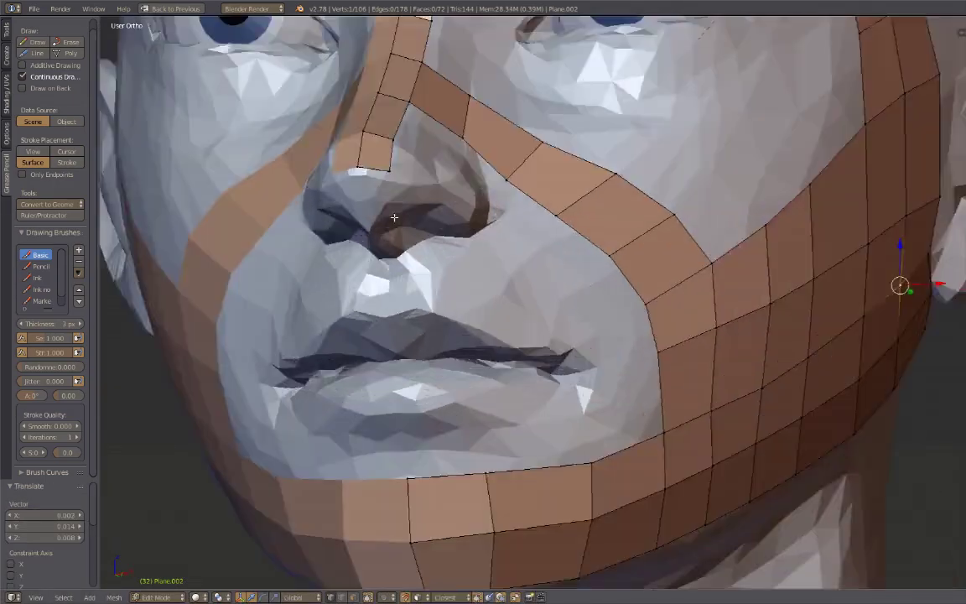
key("e")
left_click(540, 382)
middle_click_drag(540, 381, 527, 175)
key("ctrl+r")
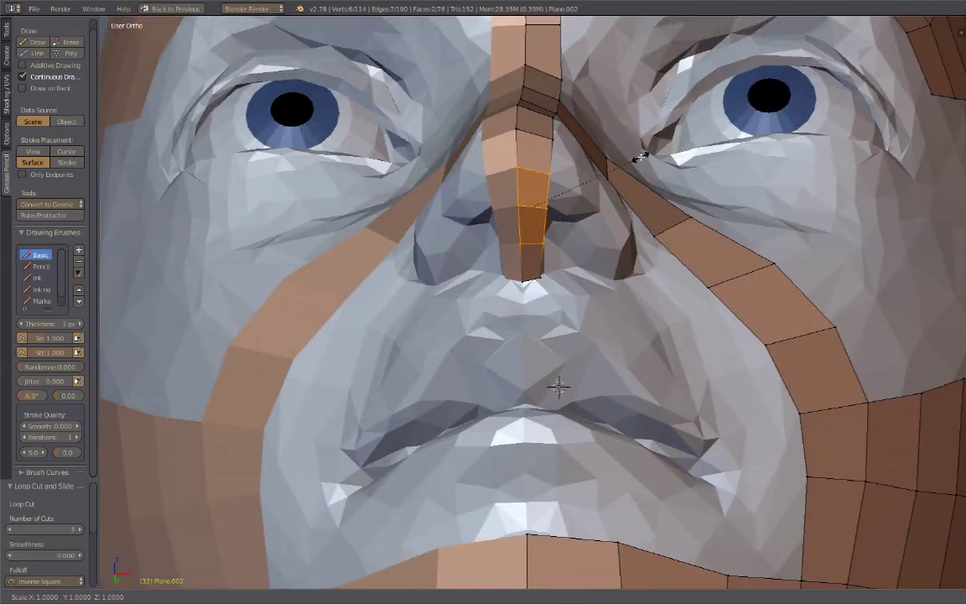
left_click(640, 157)
middle_click_drag(639, 157, 579, 202)
Step: Add another loop cut across the nose box
right_click(577, 167)
key("w")
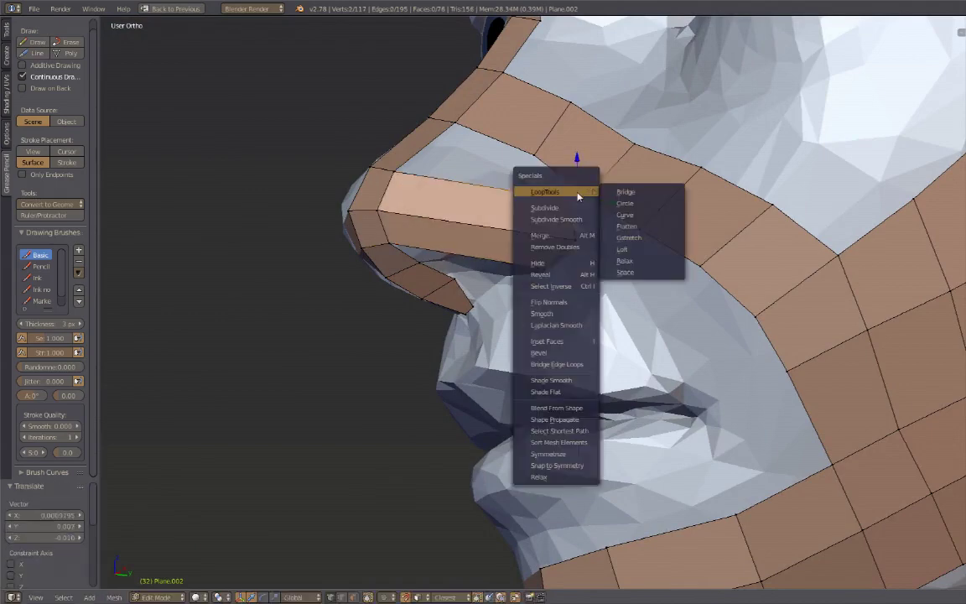
key("Escape")
key("ctrl+r")
left_click(485, 198)
middle_click_drag(442, 186, 611, 262)
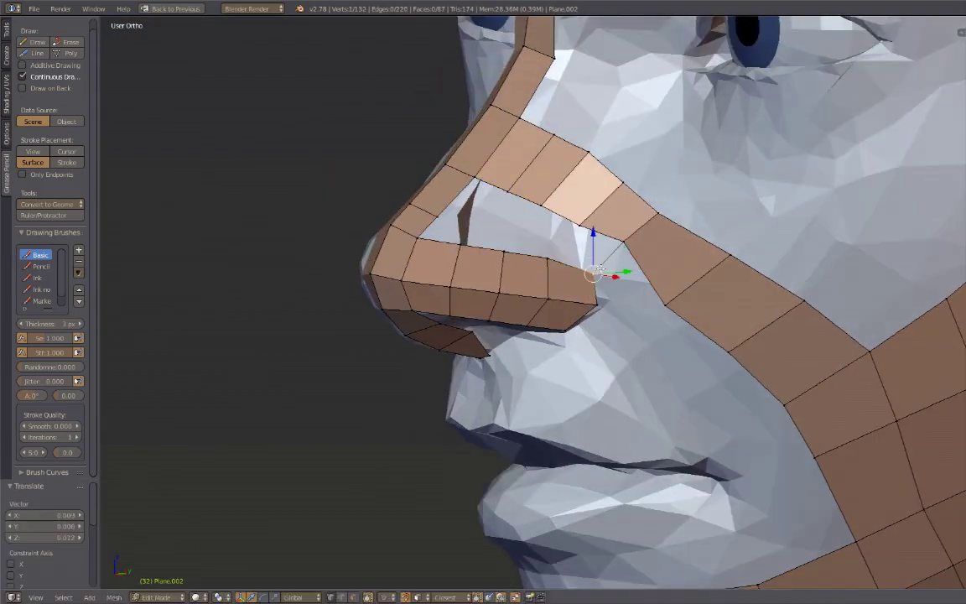
Step: Subdivide a nose edge and move the new vertices onto the nose surface
key("w")
left_click(536, 270)
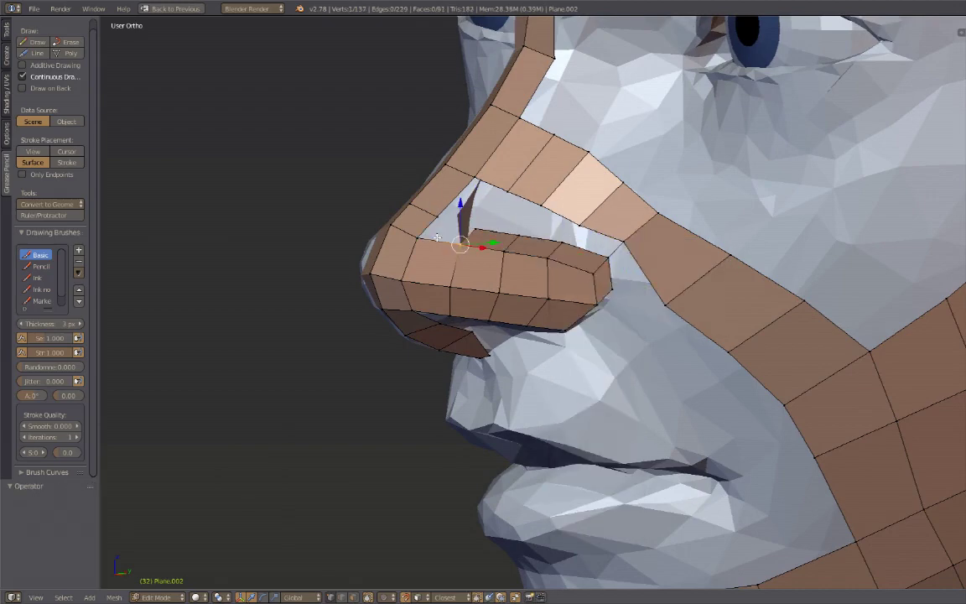
middle_click_drag(618, 260, 587, 252)
right_click_drag(587, 251, 591, 247)
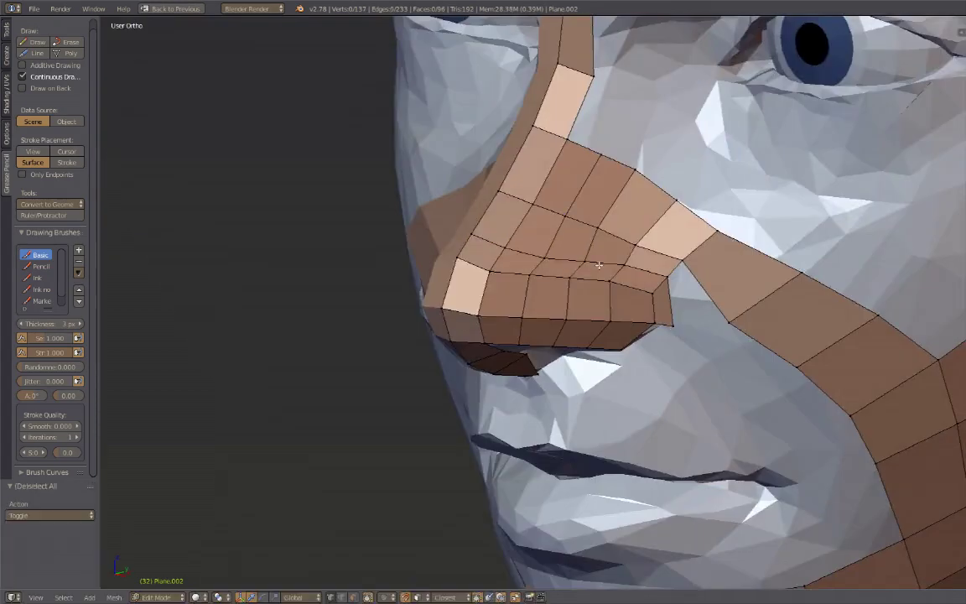
mouse_move(591, 248)
middle_mouse_down()
mouse_move(445, 231)
mouse_move(529, 216)
middle_mouse_up()
right_click(529, 216, "shift")
key("g")
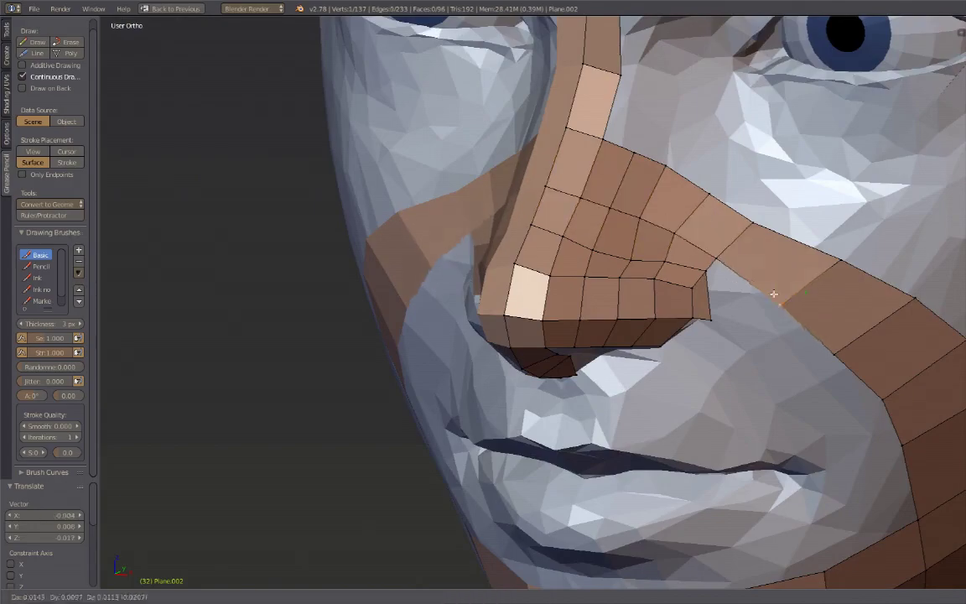
Step: Adjust the nose tip vertices from the right side view
scroll(773, 293, "down", 3)
middle_click_drag(755, 194, 587, 226)
scroll(585, 220, "up", 3)
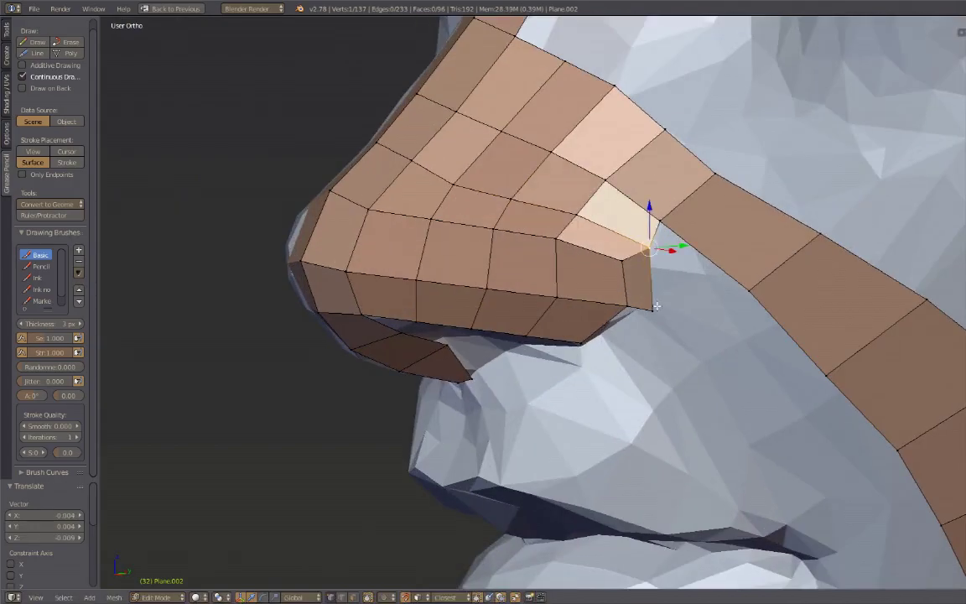
scroll(656, 306, "down", 3)
middle_click_drag(587, 293, 503, 285)
key("KP_3")
scroll(503, 285, "up", 3)
key("g")
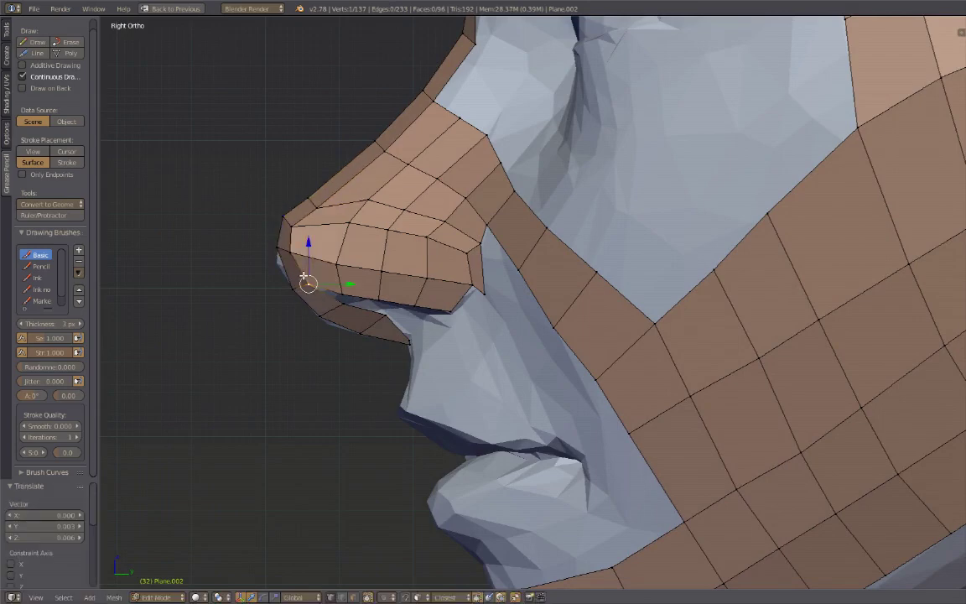
mouse_move(303, 276)
middle_mouse_down()
mouse_move(478, 277)
mouse_move(469, 268)
middle_mouse_up()
key("a")
Step: Fill a new quad at the nose corner and place its vertices
key("Return")
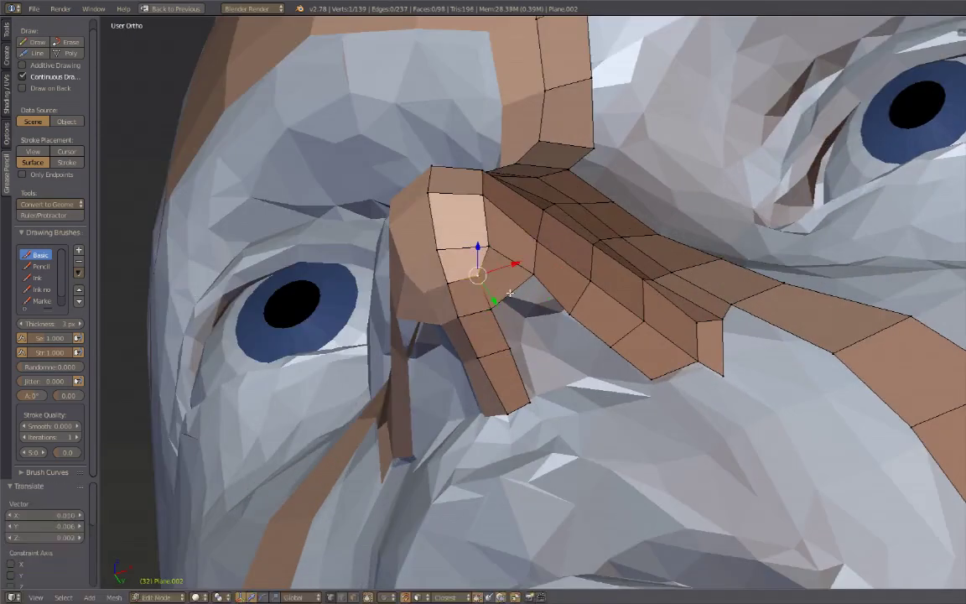
mouse_move(838, 252)
middle_mouse_down()
mouse_move(939, 177)
mouse_move(935, 381)
mouse_move(921, 254)
middle_mouse_up()
key("f")
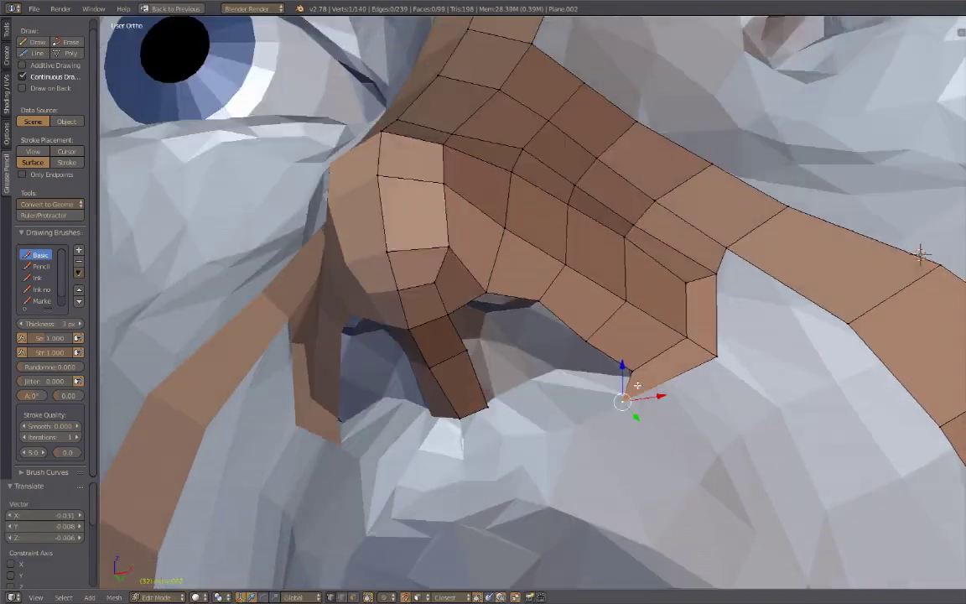
left_click(672, 313)
middle_click_drag(671, 313, 619, 381)
right_click_drag(442, 335, 319, 219)
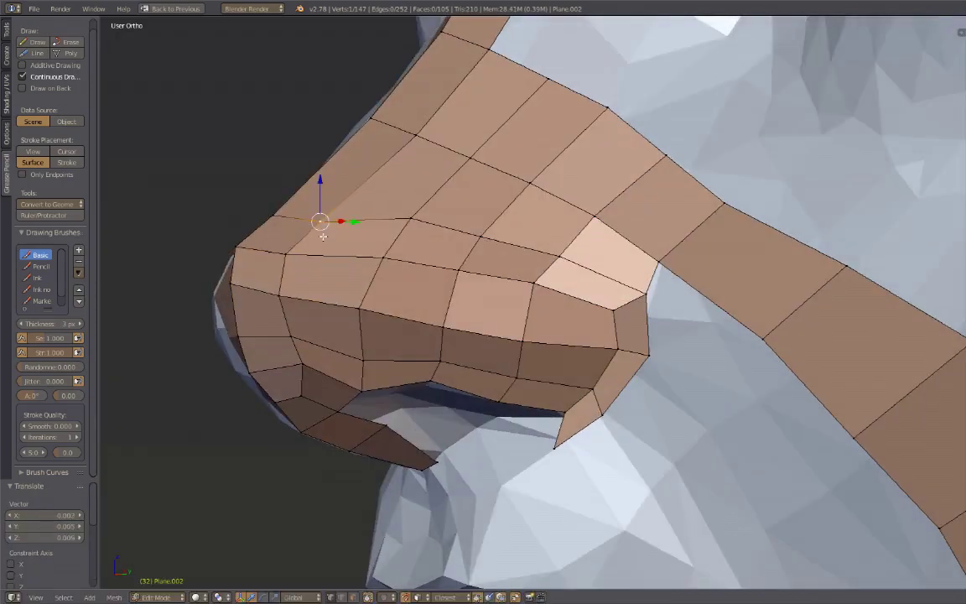
mouse_move(318, 220)
middle_mouse_down()
mouse_move(428, 267)
mouse_move(611, 291)
mouse_move(593, 375)
mouse_move(618, 419)
middle_mouse_up()
Step: Merge two vertices at center and shape the nostril rim
right_click(610, 291, "shift")
key("g")
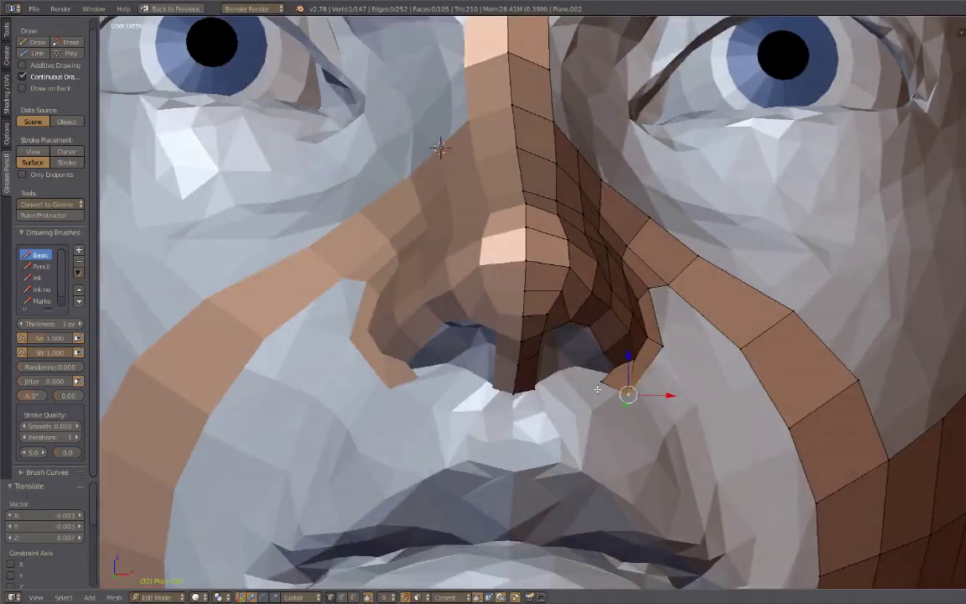
key("alt+m")
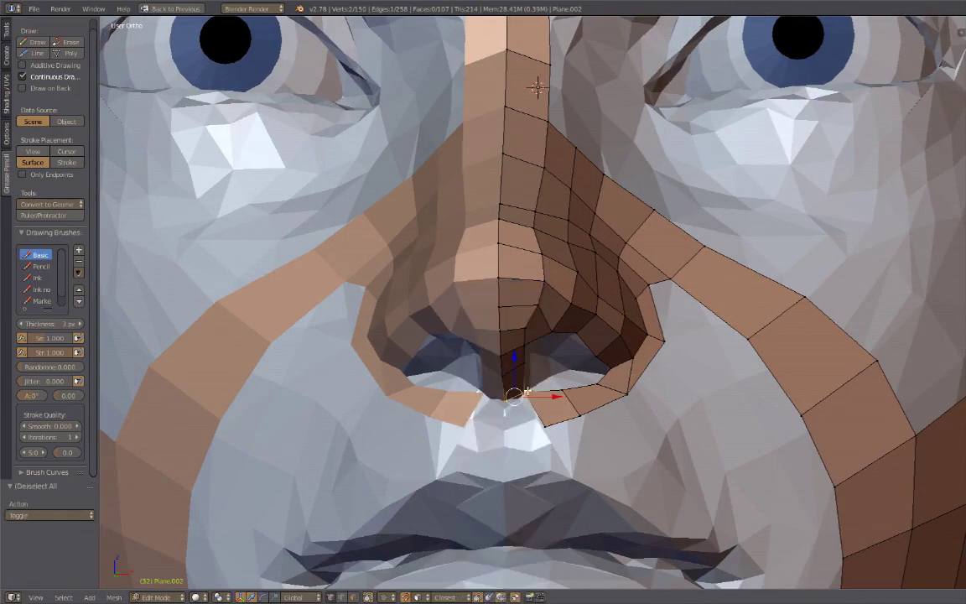
middle_click_drag(519, 432, 497, 359)
key("g")
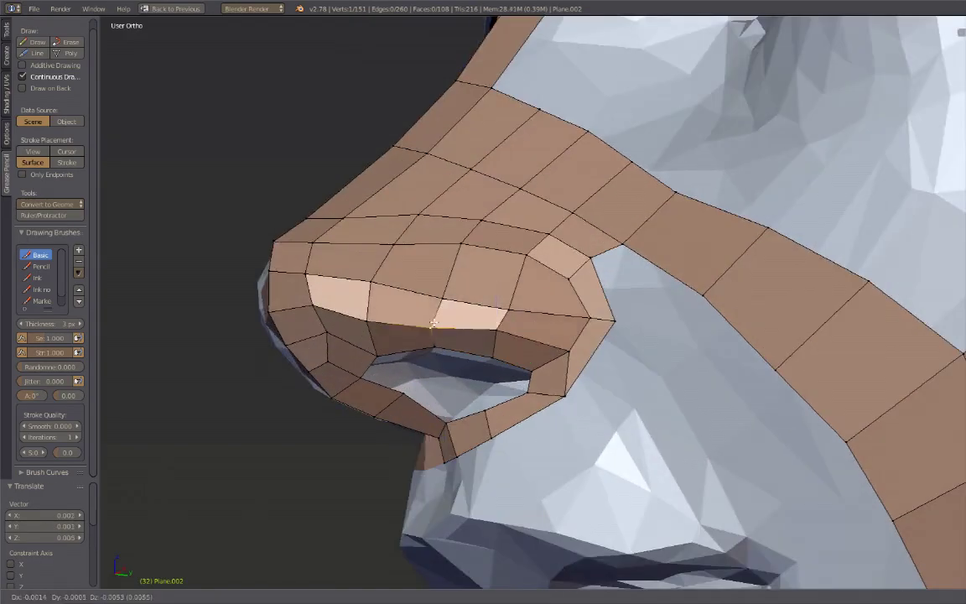
left_click(434, 323)
mouse_move(433, 323)
middle_mouse_down()
mouse_move(724, 431)
mouse_move(427, 271)
mouse_move(587, 276)
middle_mouse_up()
Step: Extrude a new vertex from beside the nostril and move it into place
key("a")
key("KP_1")
right_click(572, 259)
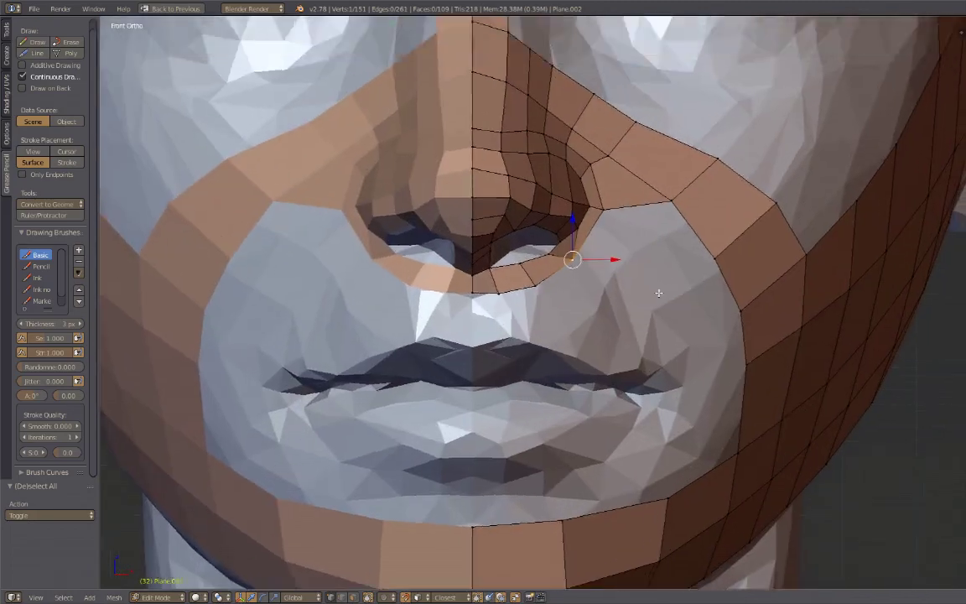
middle_click_drag(659, 293, 772, 384)
key("e")
mouse_move(707, 403)
middle_mouse_down()
mouse_move(494, 292)
mouse_move(605, 404)
middle_mouse_up()
key("g")
left_click(495, 291)
scroll(494, 292, "down", 5)
scroll(605, 404, "up", 5)
Step: Undo the unwanted extra vertex and face, then reposition a vertex below the lips
key("ctrl+r")
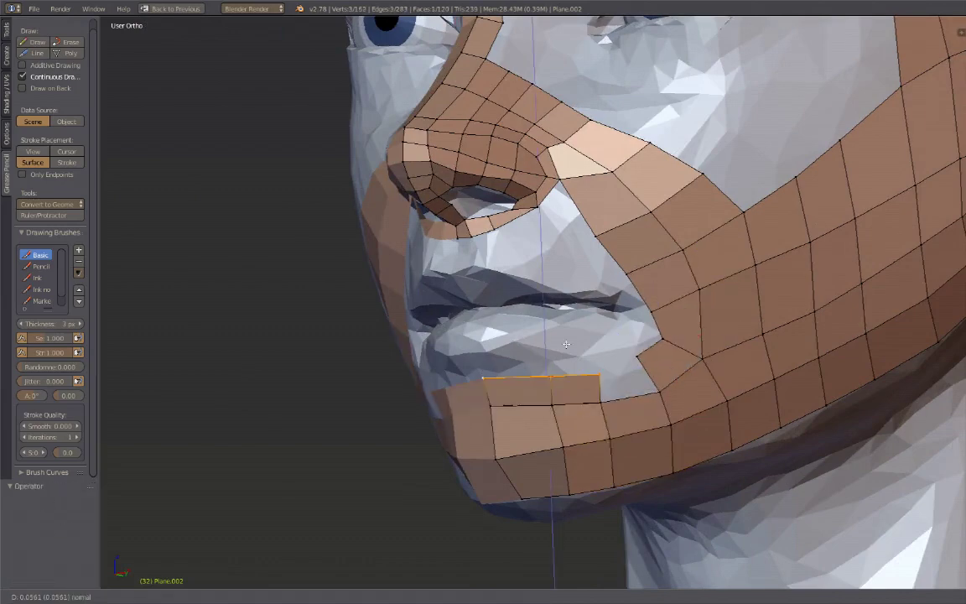
key("ctrl+z")
middle_click_drag(566, 344, 478, 383)
key("a")
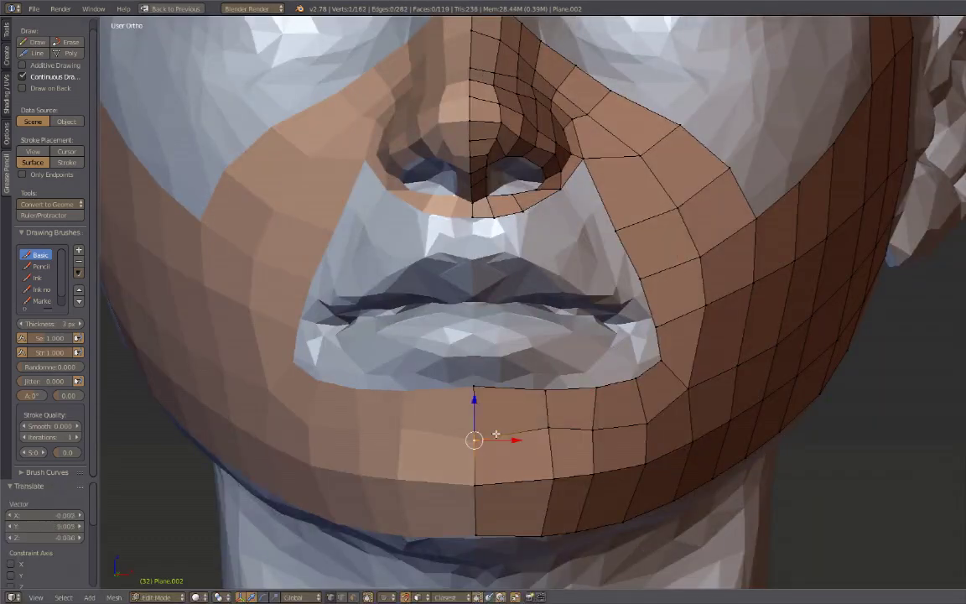
left_click(596, 430)
scroll(635, 436, "down", 5)
middle_click_drag(634, 436, 688, 215)
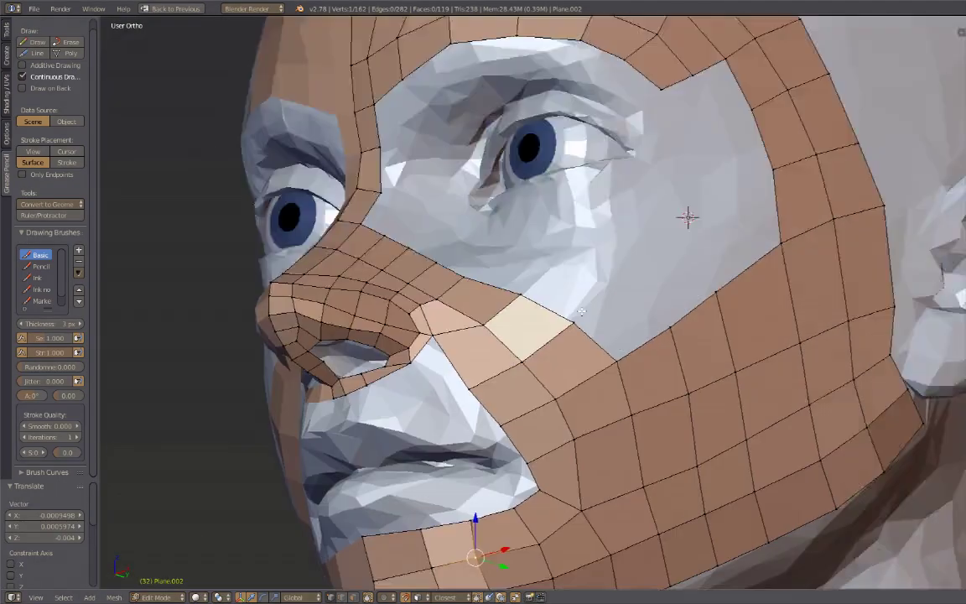
scroll(687, 216, "up", 2)
scroll(490, 318, "up", 2)
Step: Add a Ctrl+R edge loop across the cheek strip
key("a")
middle_click_drag(478, 265, 537, 243)
right_click_drag(537, 243, 541, 242)
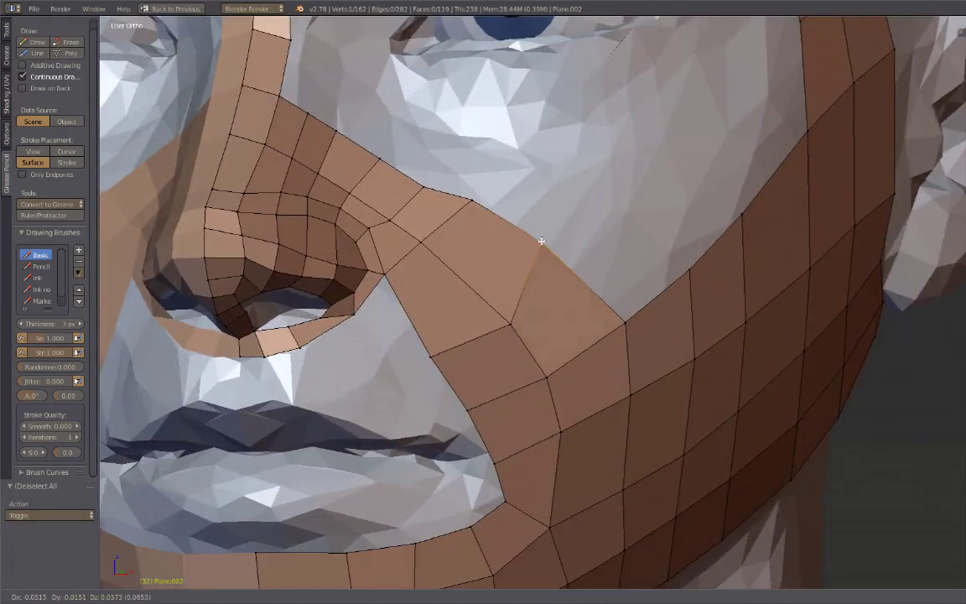
scroll(383, 201, "down", 3)
mouse_move(384, 201)
middle_mouse_down()
mouse_move(241, 103)
mouse_move(474, 328)
middle_mouse_up()
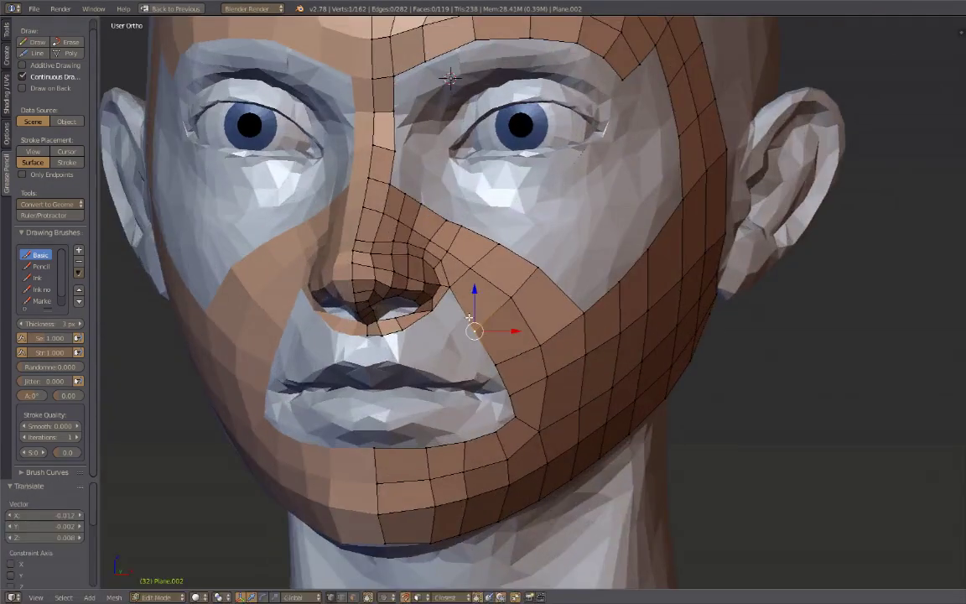
scroll(475, 328, "up", 2)
key("ctrl+r")
left_click(511, 287)
Step: Fit the vertex beside the nostril onto the sculpted surface
scroll(505, 281, "up", 3)
right_click_drag(394, 233, 412, 242)
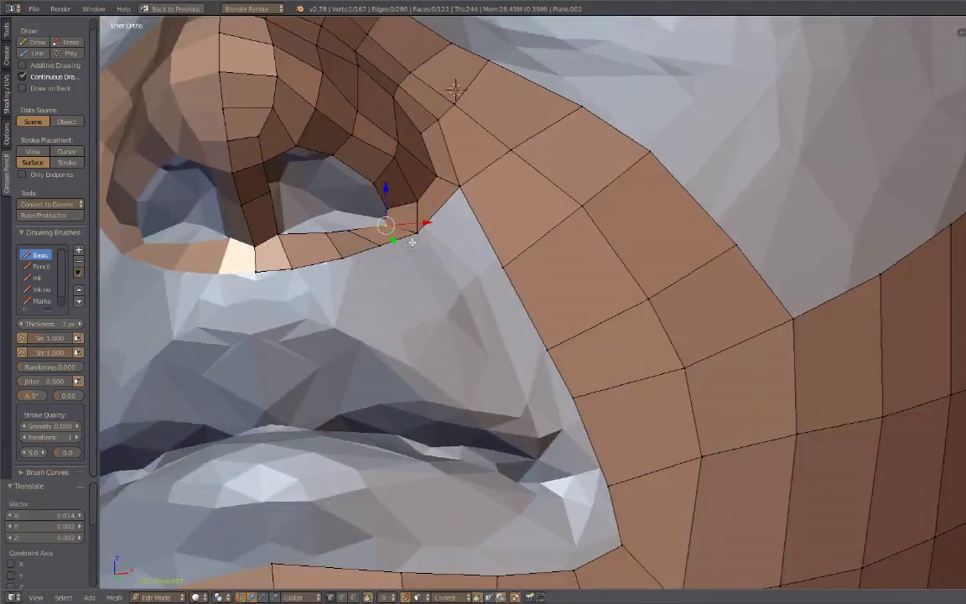
left_click(334, 264)
mouse_move(334, 264)
middle_mouse_down()
mouse_move(503, 168)
mouse_move(645, 23)
mouse_move(798, 91)
mouse_move(860, 82)
mouse_move(573, 311)
mouse_move(516, 276)
middle_mouse_up()
scroll(646, 22, "down", 3)
scroll(573, 310, "up", 3)
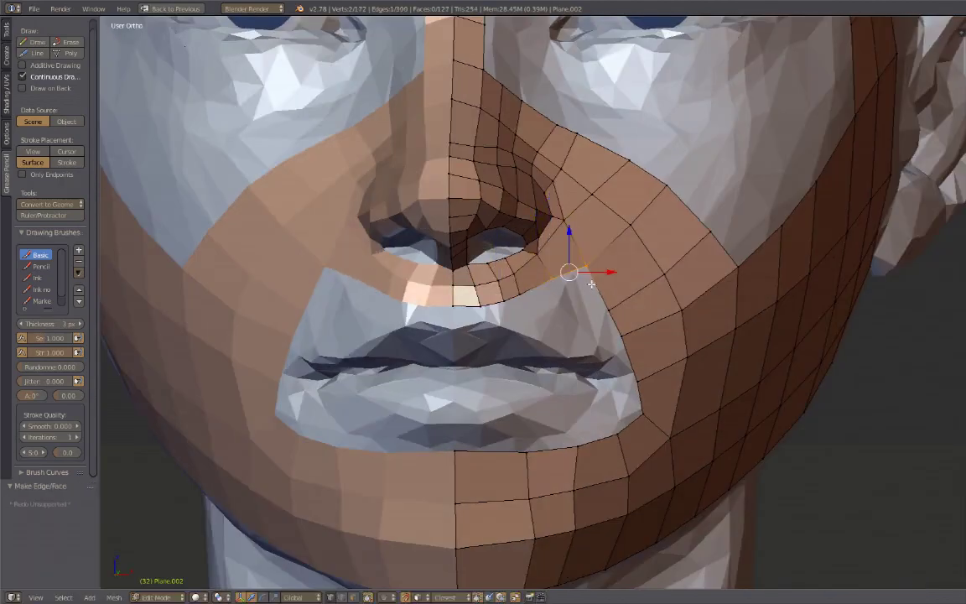
Step: Delete the stray vertex near the nostril
key("KP_1")
key("g")
key("x")
left_click(489, 299)
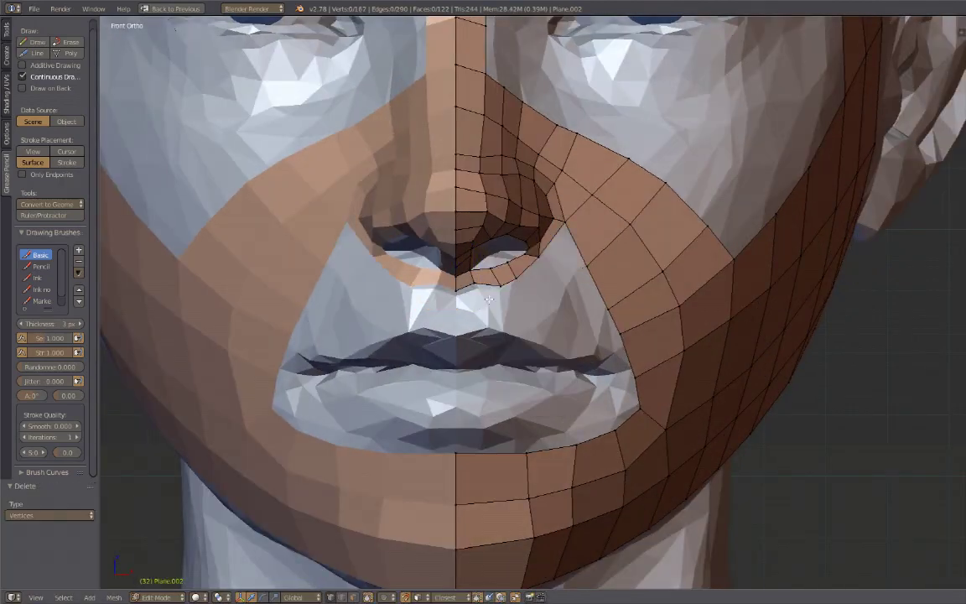
scroll(514, 275, "up", 2)
key("a")
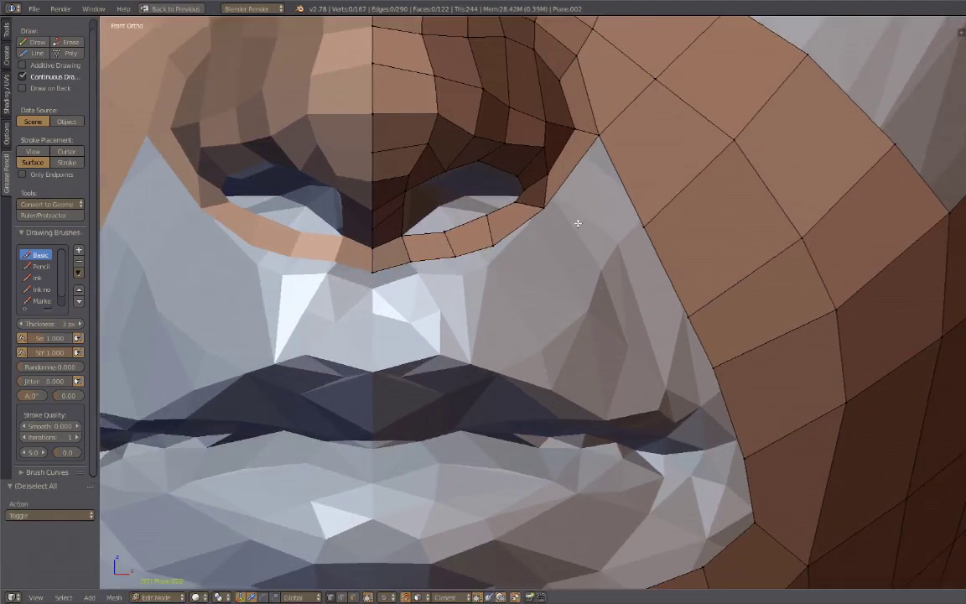
scroll(578, 218, "down", 1)
Step: Adjust the vertex beside the nostril and extrude a new vertex, merging it with a neighbour
right_click(524, 269)
key("g")
left_click(498, 270)
scroll(498, 270, "down", 2)
scroll(498, 269, "down", 2)
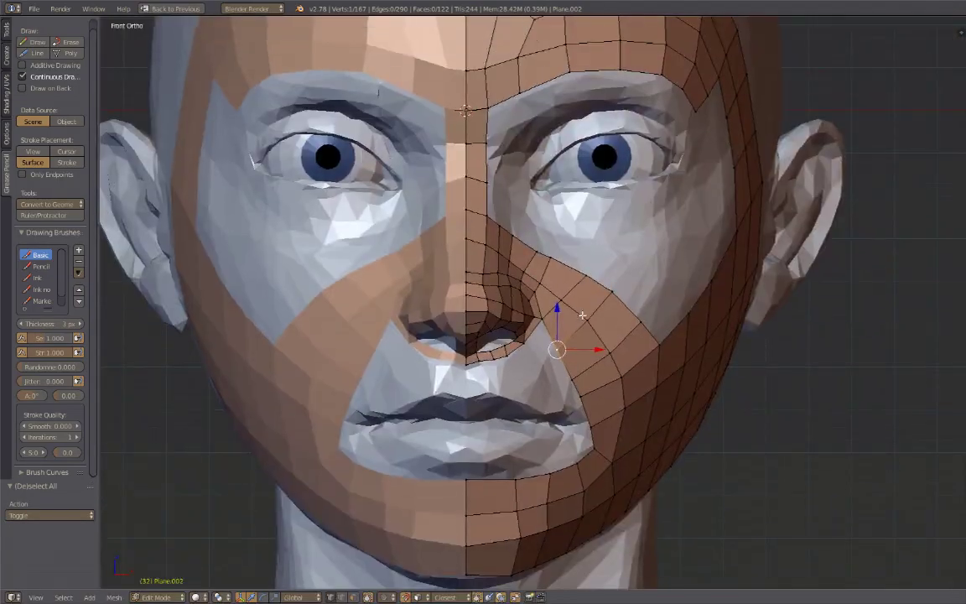
mouse_move(498, 269)
middle_mouse_down()
mouse_move(405, 191)
mouse_move(417, 205)
middle_mouse_up()
scroll(404, 191, "up", 2)
key("e")
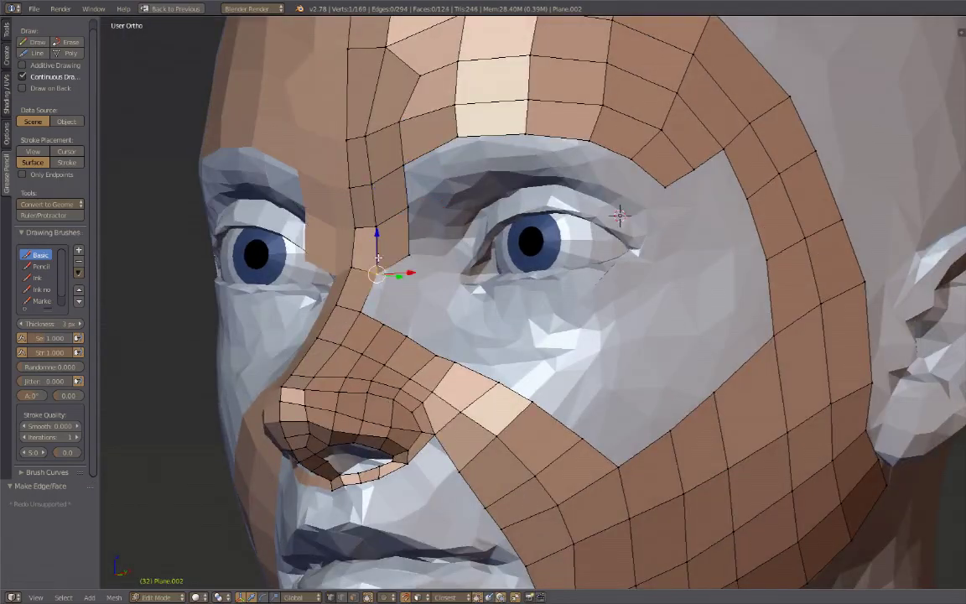
left_click(412, 293)
scroll(412, 292, "down", 2)
Step: Move a brow vertex into place on the sculpt
key("w")
key("Escape")
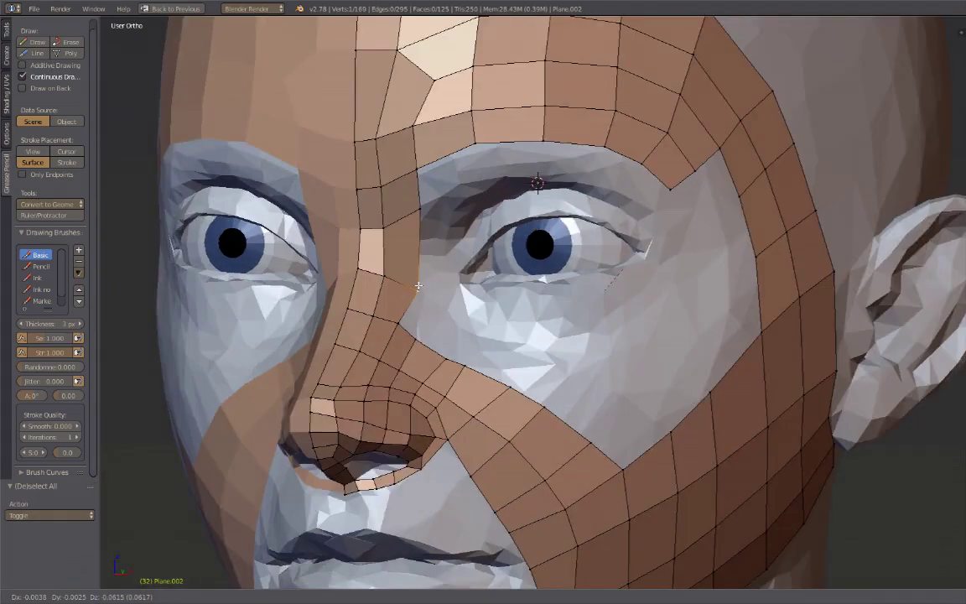
mouse_move(357, 262)
middle_mouse_down()
mouse_move(554, 281)
mouse_move(323, 259)
mouse_move(771, 163)
middle_mouse_up()
scroll(772, 164, "up", 3)
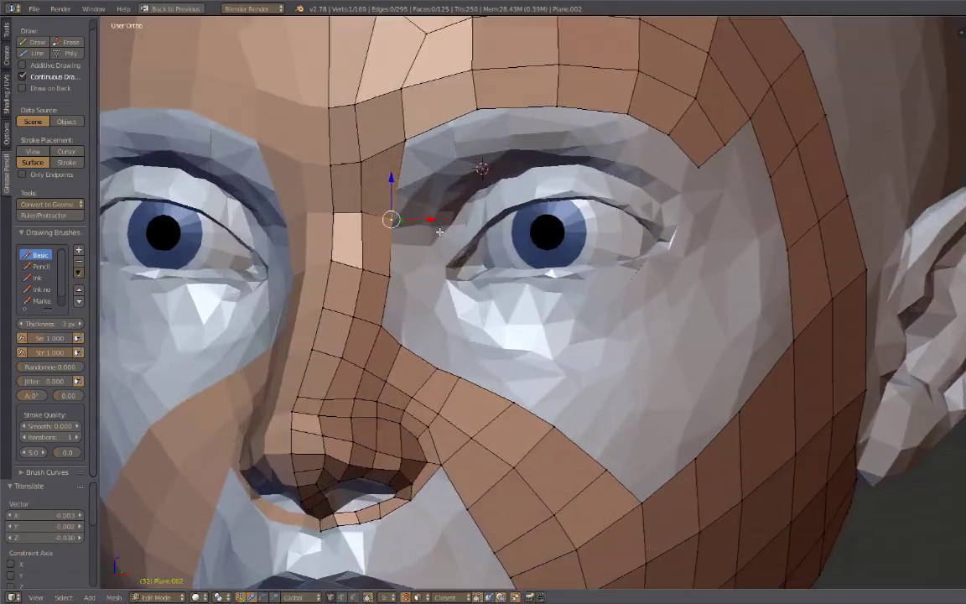
right_click_drag(494, 103, 503, 99)
scroll(503, 99, "down", 2)
mouse_move(503, 99)
middle_mouse_down()
mouse_move(604, 175)
mouse_move(367, 300)
middle_mouse_up()
scroll(604, 175, "up", 2)
scroll(367, 299, "up", 3)
Step: Fill faces near the brow and upper eyelid and position the nose-bridge vertex
right_click(367, 299)
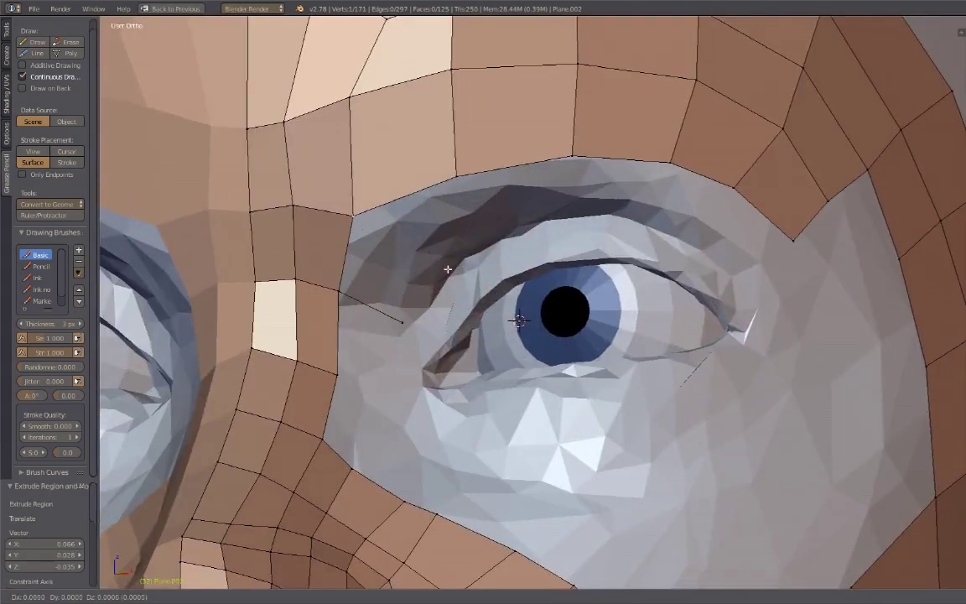
key("f")
key("a")
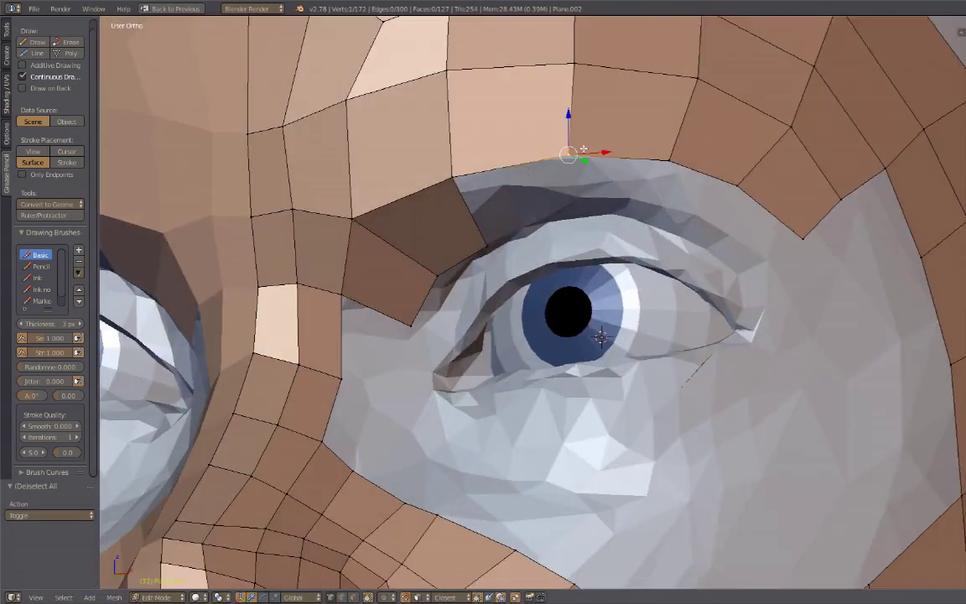
key("f")
key("f")
key("f")
scroll(797, 302, "down", 2)
key("f")
key("f")
right_click_drag(339, 382, 339, 384)
scroll(388, 406, "down", 2)
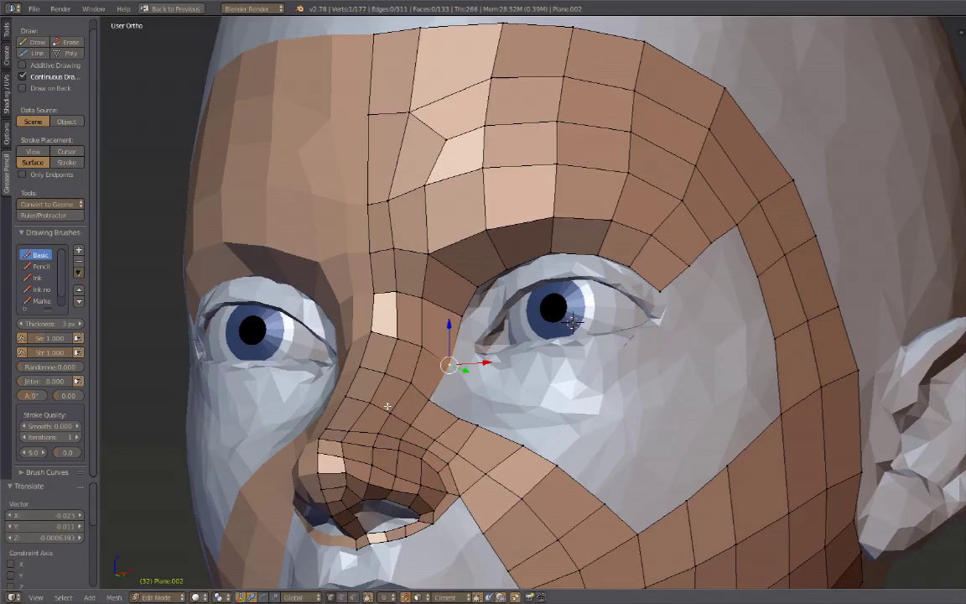
mouse_move(388, 406)
middle_mouse_down()
mouse_move(461, 431)
mouse_move(712, 389)
middle_mouse_up()
Step: Add new faces beside the eye and move them onto the sculpt
key("f")
key("f")
key("f")
key("f")
key("f")
key("f")
key("f")
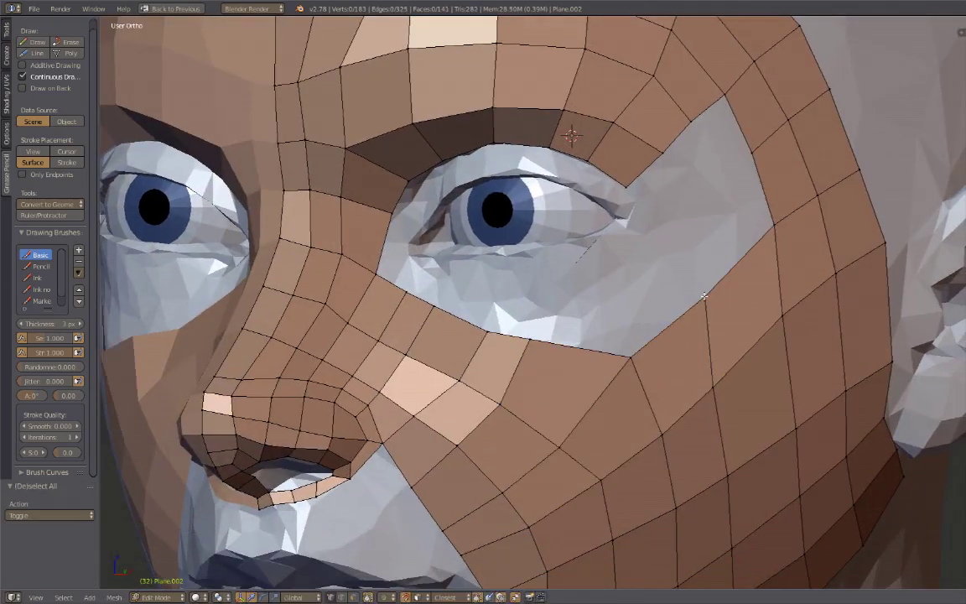
mouse_move(617, 475)
middle_mouse_down()
mouse_move(647, 200)
mouse_move(649, 286)
mouse_move(604, 218)
middle_mouse_up()
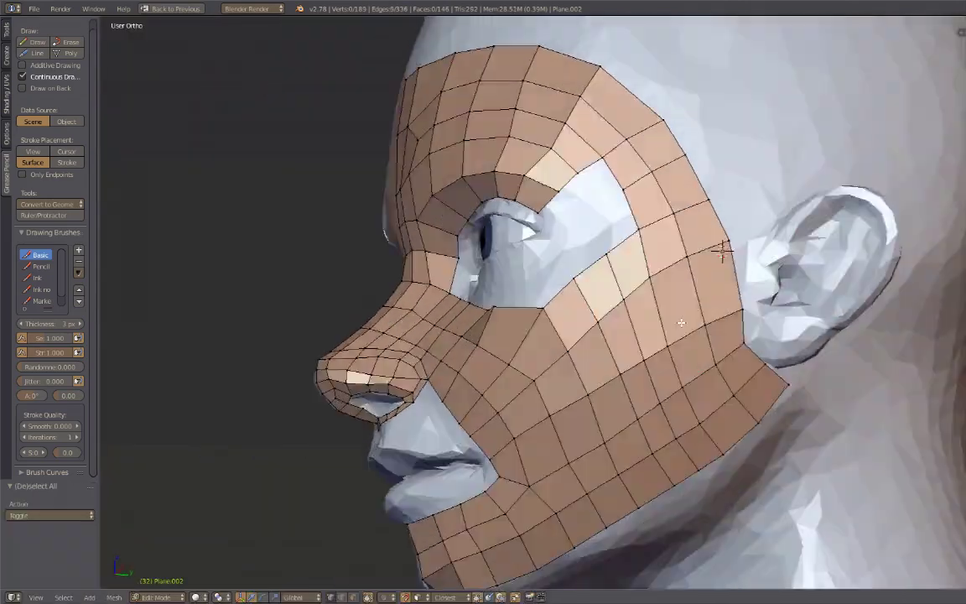
key("f")
key("f")
key("f")
scroll(614, 183, "up", 2)
key("f")
middle_click_drag(642, 180, 551, 186)
left_click(587, 184)
key("g")
left_click(576, 212)
mouse_move(562, 231)
middle_mouse_down()
mouse_move(570, 216)
mouse_move(495, 268)
middle_mouse_up()
Step: Extrude eye-rim edges into new faces around the socket
key("e")
middle_click_drag(447, 294, 493, 233)
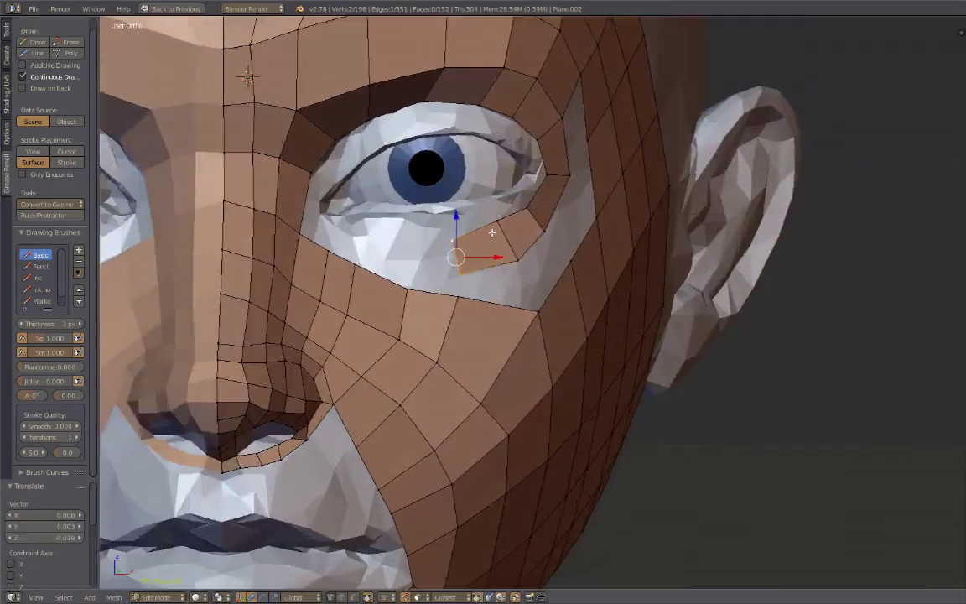
key("e")
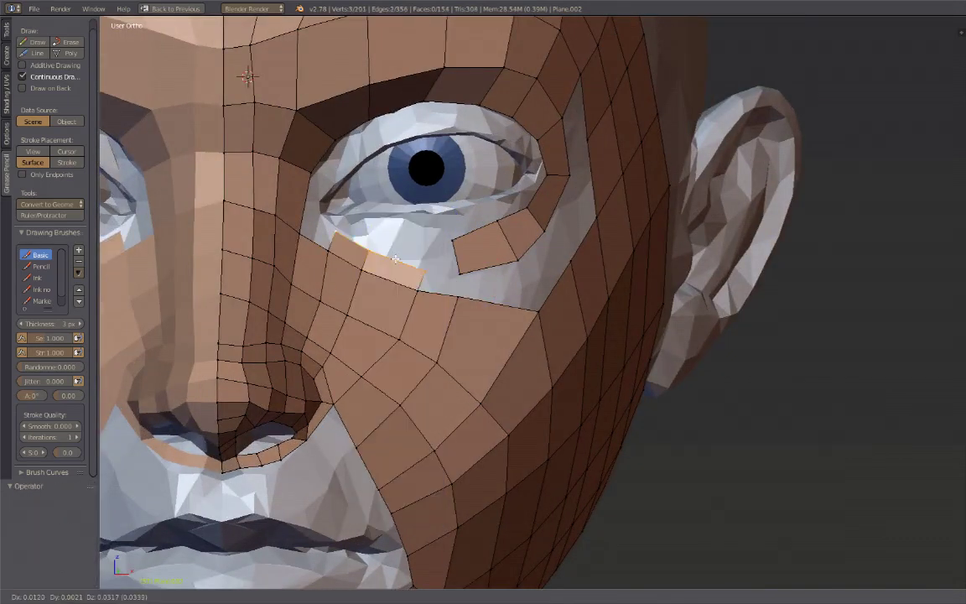
left_click(460, 296)
middle_click_drag(460, 295, 644, 230)
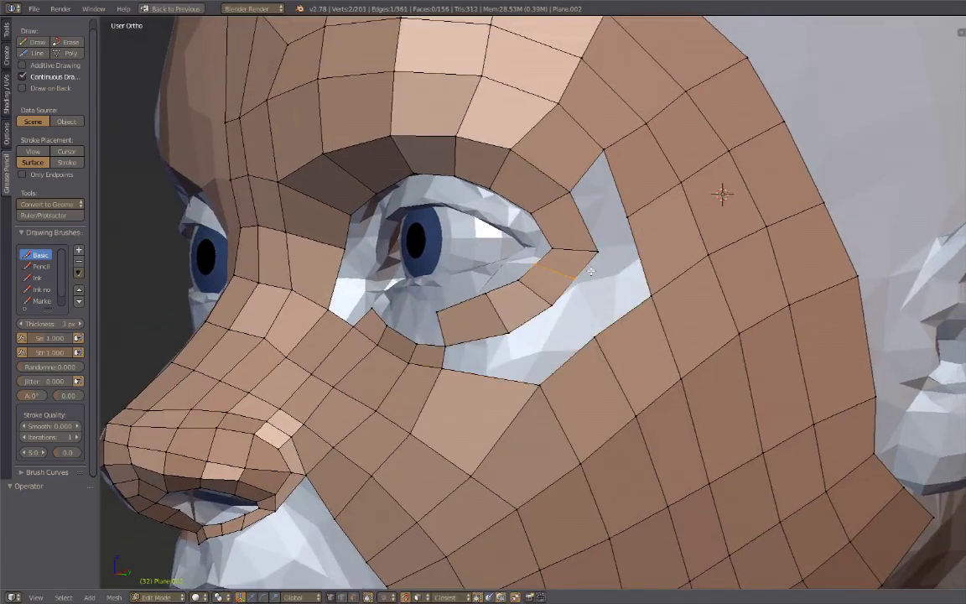
Step: Fill the gap beside the eye and knife-cut new edges through the temple
key("f")
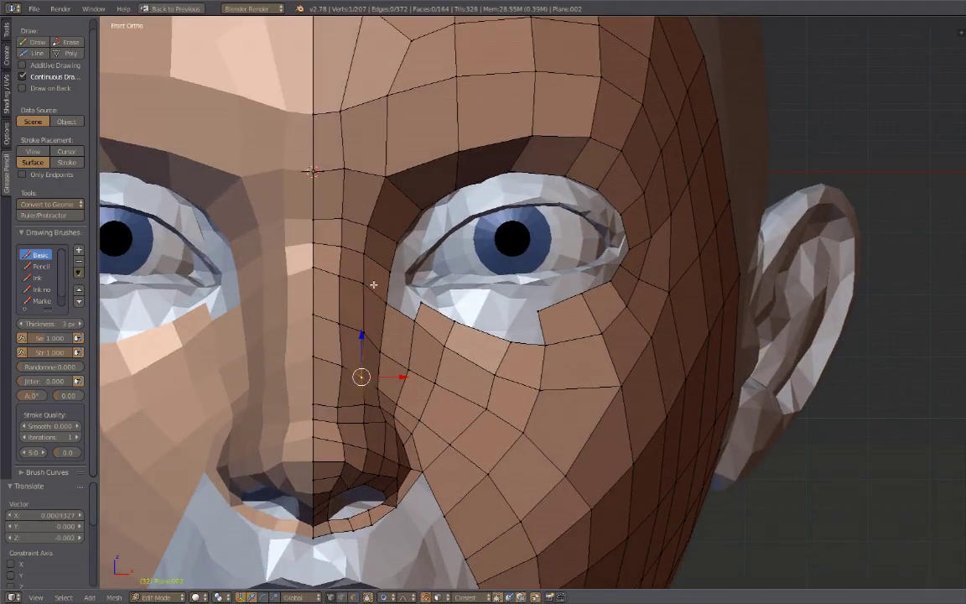
scroll(373, 285, "up", 1)
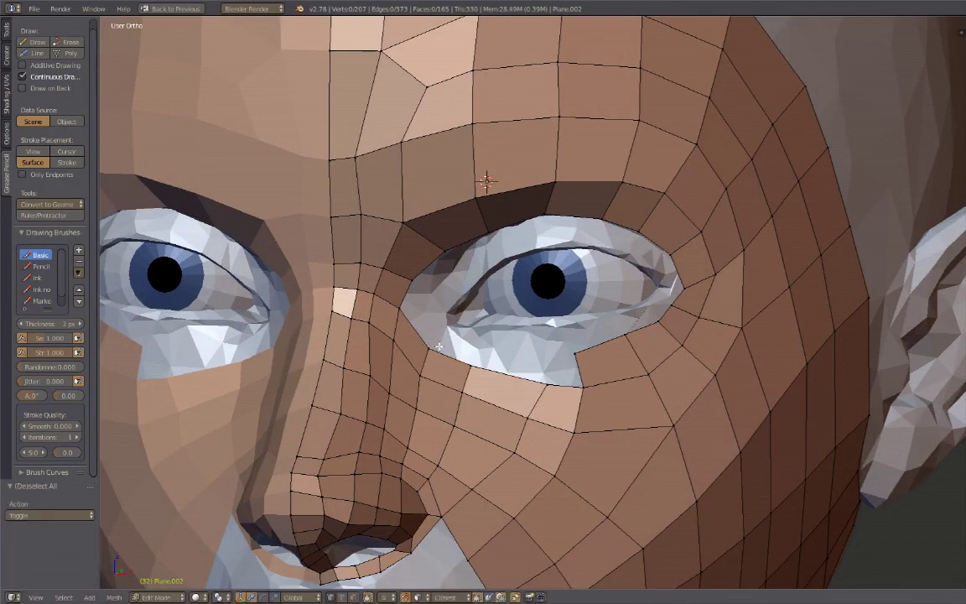
key("a")
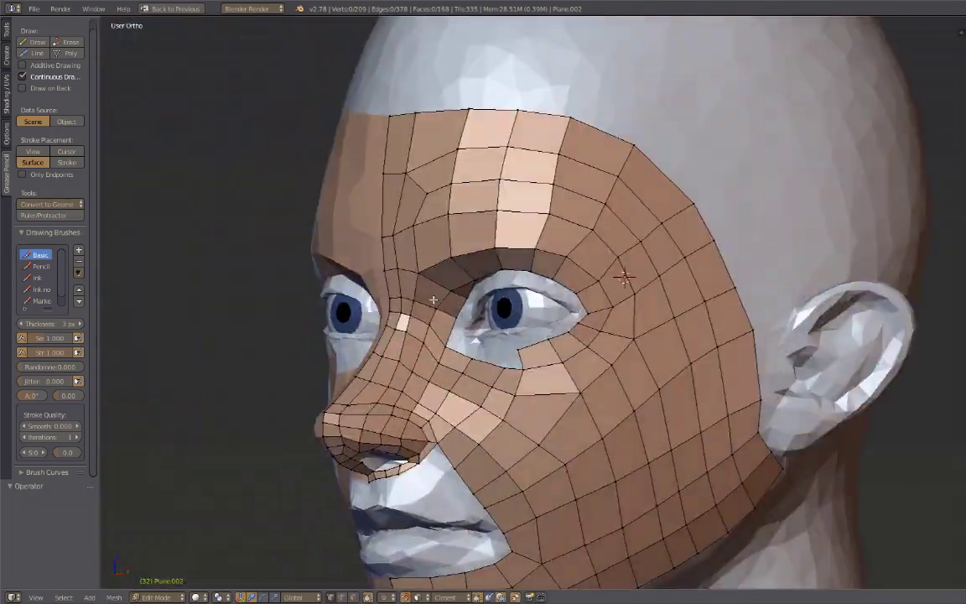
key("k")
key("Return")
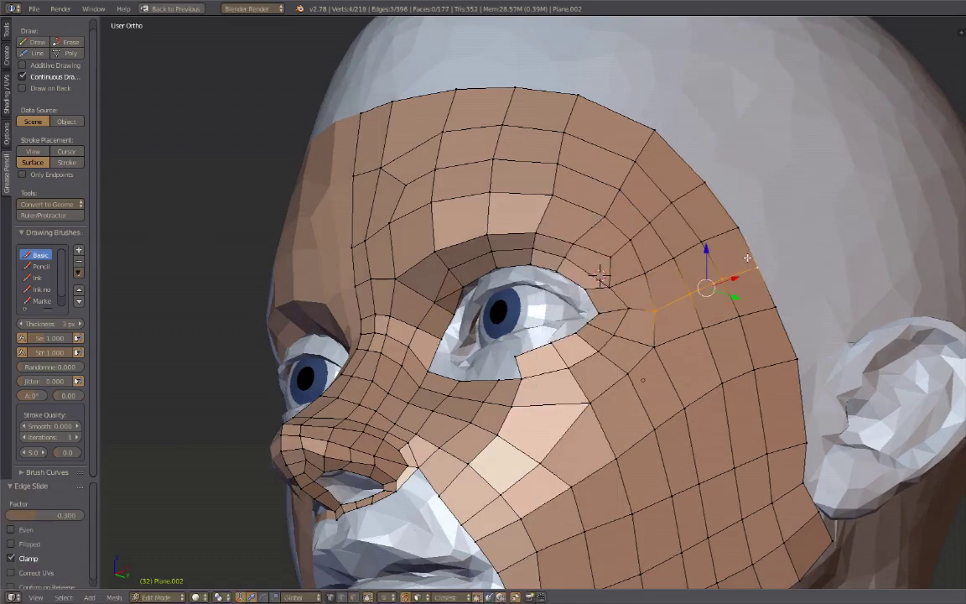
Step: Switch to vertex selection and move a vertex near the inner eye corner
key("2")
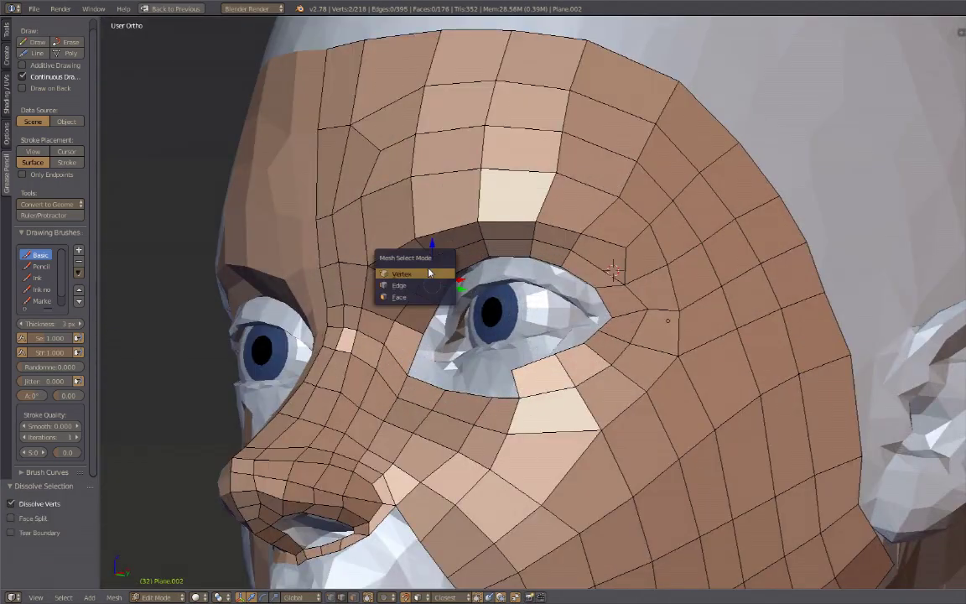
left_click(375, 274)
middle_click_drag(375, 274, 504, 319)
scroll(504, 318, "up", 2)
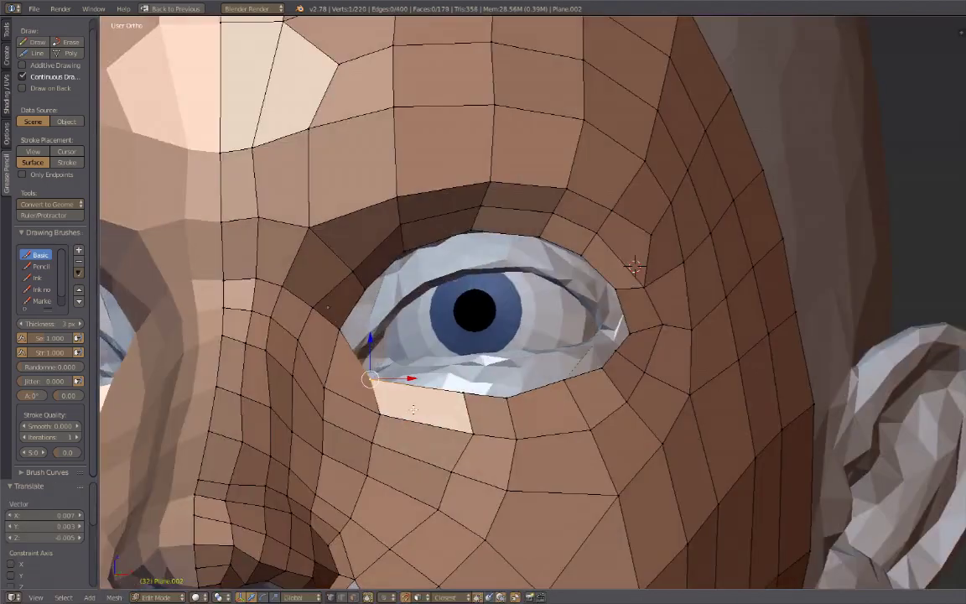
scroll(503, 319, "down", 3)
right_click_drag(466, 293, 520, 344)
mouse_move(464, 259)
middle_mouse_down()
mouse_move(483, 302)
mouse_move(503, 276)
middle_mouse_up()
scroll(503, 277, "up", 5)
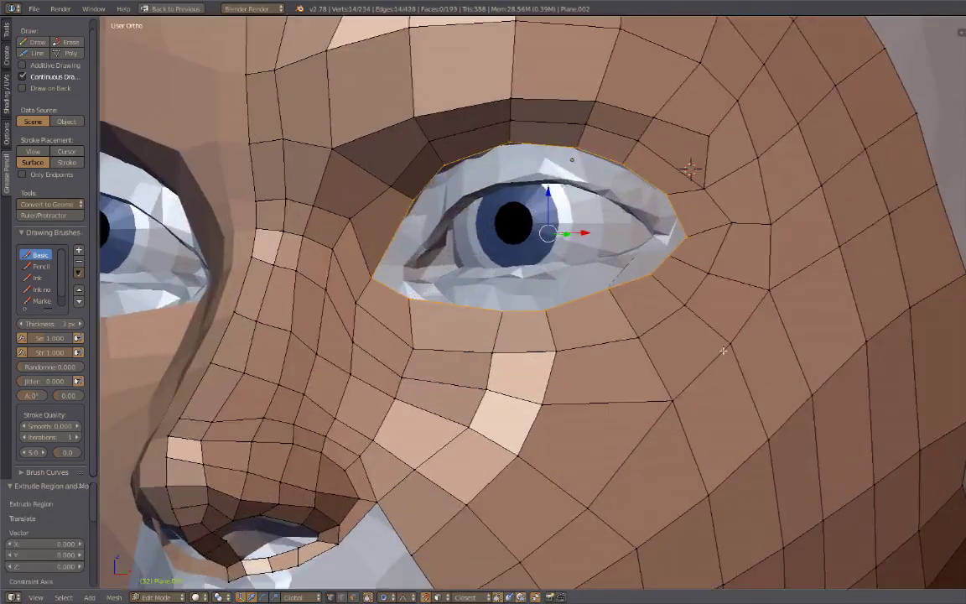
Step: Move the eye-rim vertices into place on the sculpt
key("g")
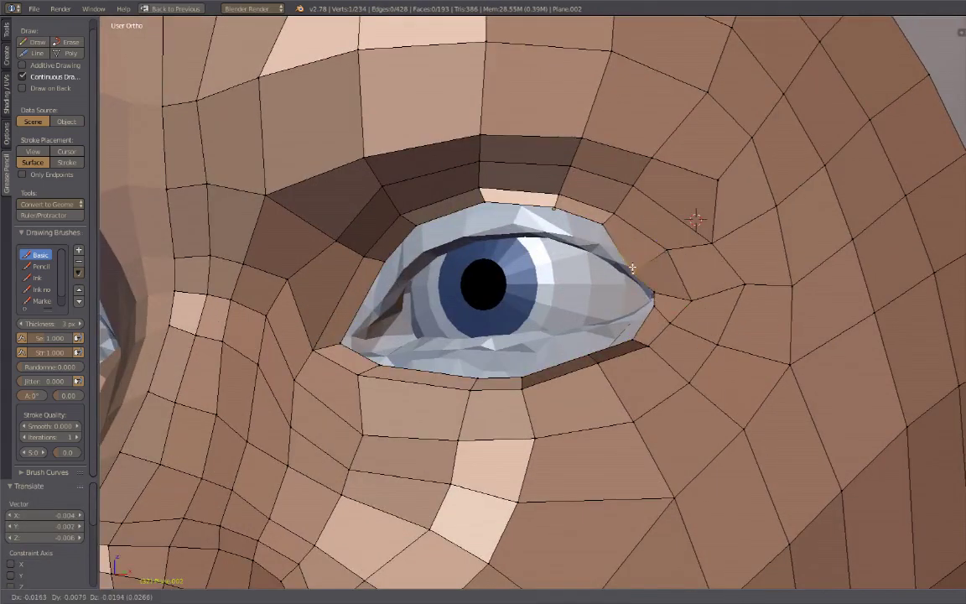
middle_click_drag(420, 260, 380, 281)
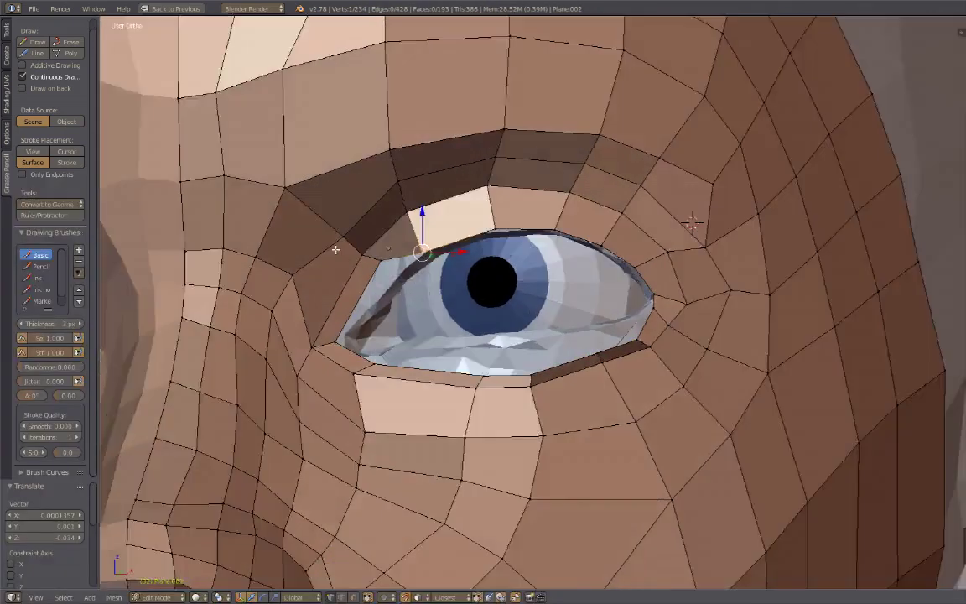
left_click(315, 337)
middle_click_drag(315, 337, 579, 336)
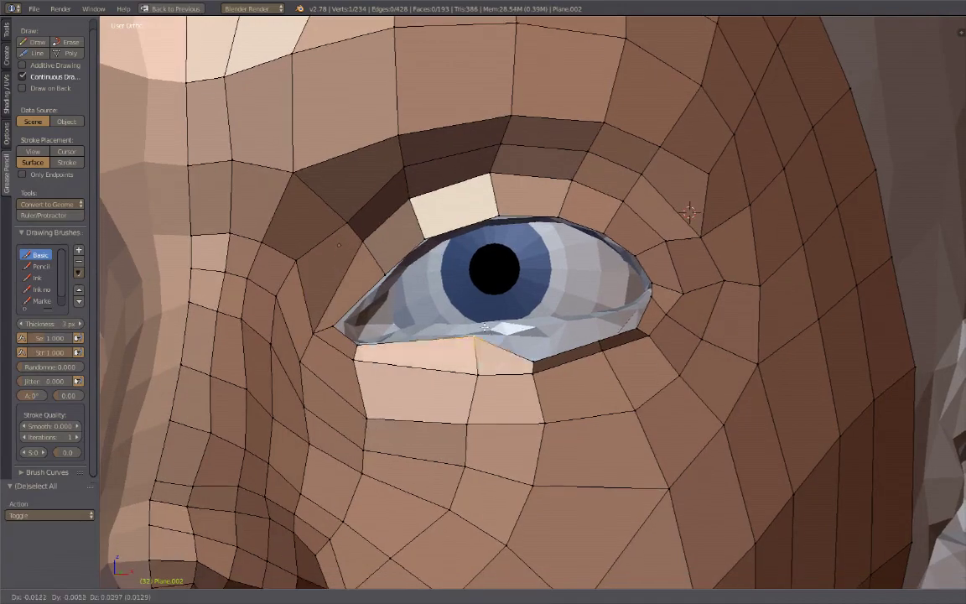
left_click(630, 301)
middle_click_drag(629, 301, 508, 312)
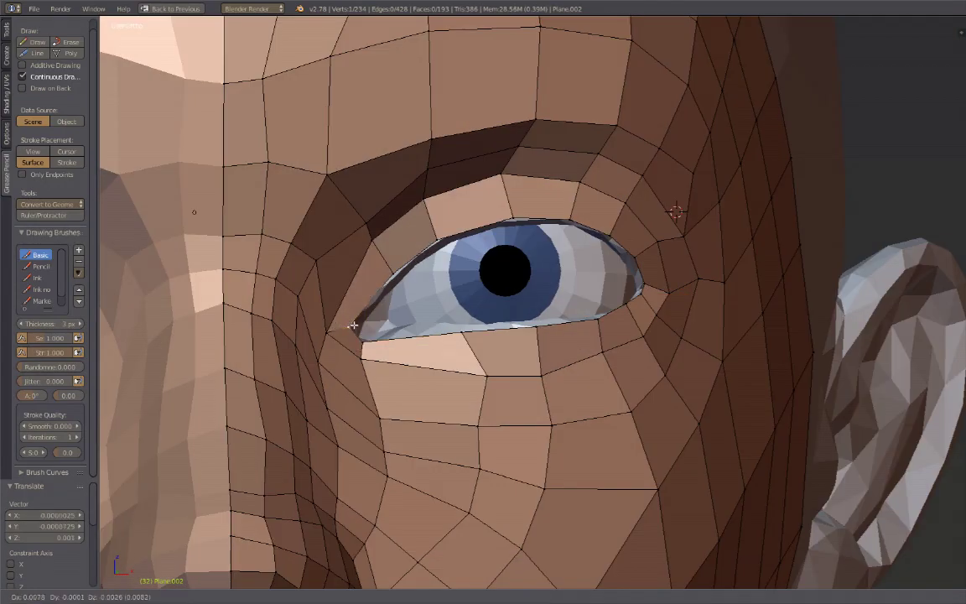
Step: In face selection mode, fill a face at the inner eye corner with F
key("ctrl+Tab")
key("Return")
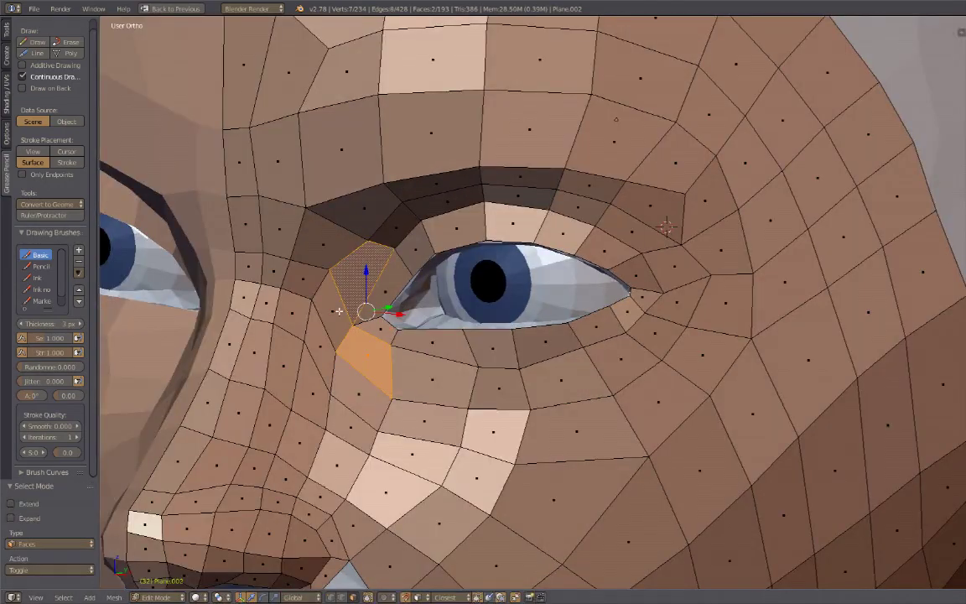
mouse_move(338, 311)
middle_mouse_down()
mouse_move(345, 353)
mouse_move(364, 324)
middle_mouse_up()
key("f")
key("a")
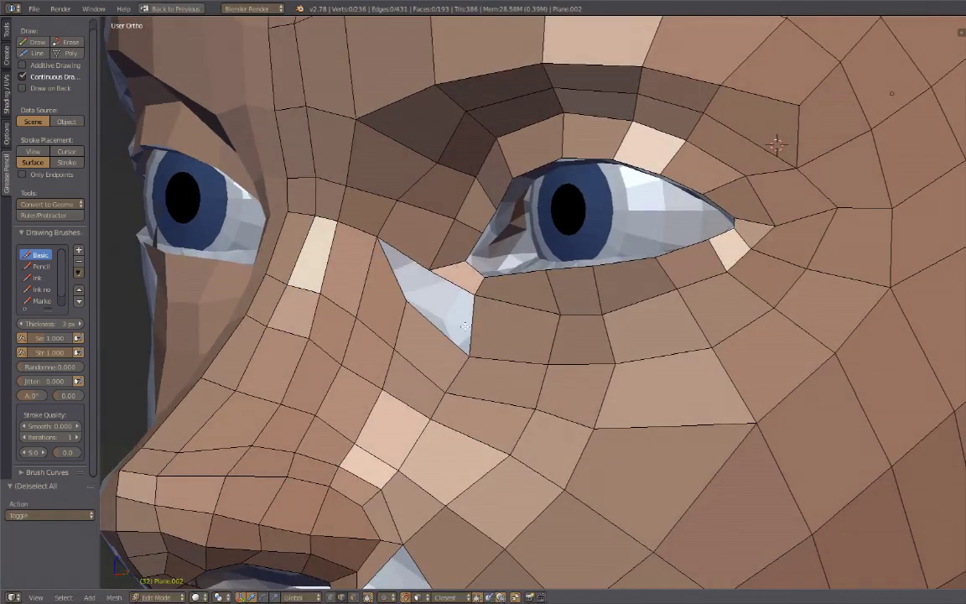
Step: Knife-cut new edges through the eye corner and confirm the cut
middle_click_drag(463, 325, 442, 302)
scroll(441, 302, "down", 5)
scroll(453, 316, "up", 5)
key("k")
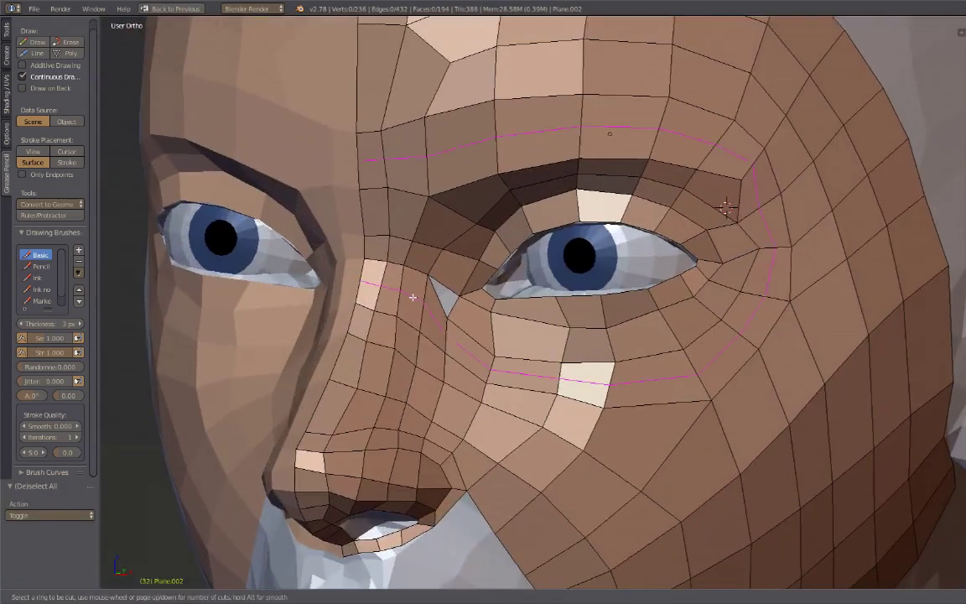
key("Escape")
key("Return")
key("a")
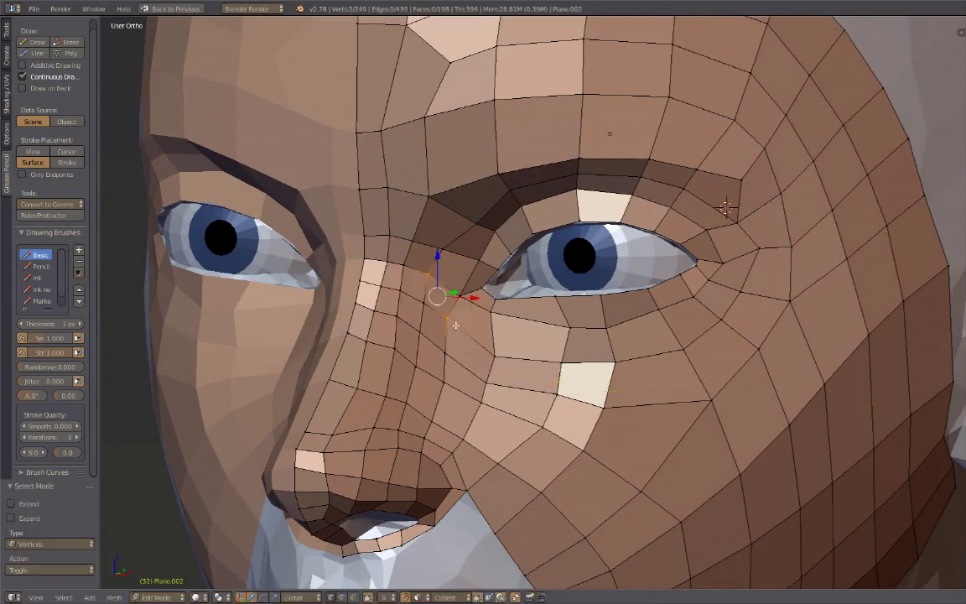
scroll(455, 326, "down", 5)
Step: Return to Object Mode and add a Shrinkwrap modifier to the face mesh
key("Tab")
key("ctrl+Up")
left_click(900, 244)
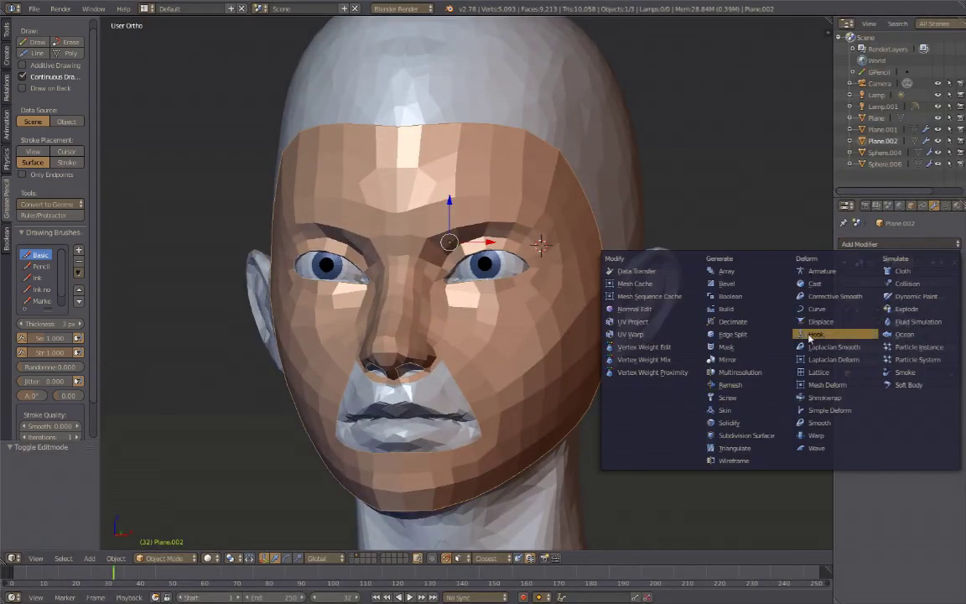
left_click(824, 397)
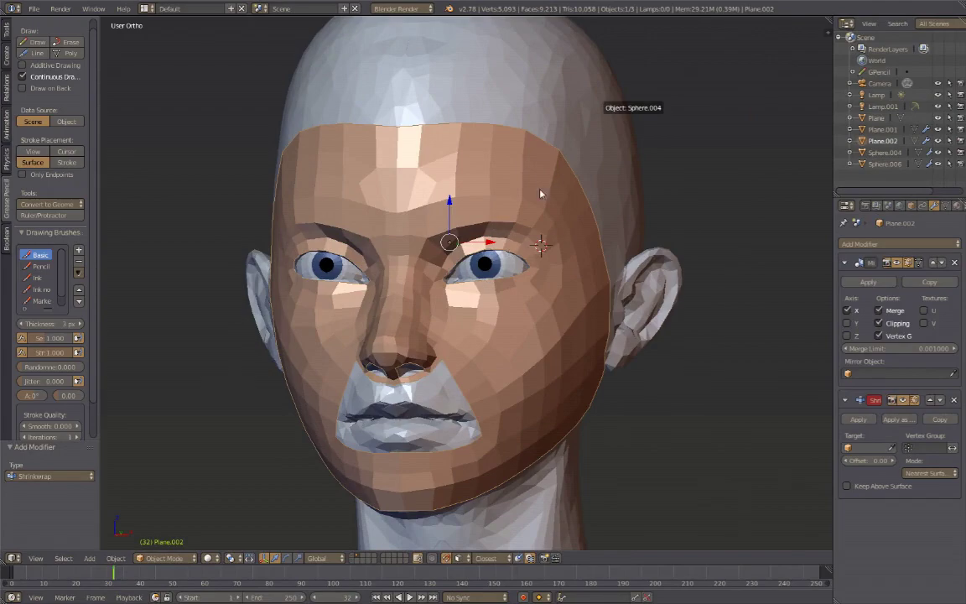
middle_click_drag(540, 194, 626, 313)
Step: Enable Wire and Draw All Edges display, then inspect the mask's fit on the head
key("ctrl+Tab")
scroll(469, 345, "up", 5)
left_click(911, 205)
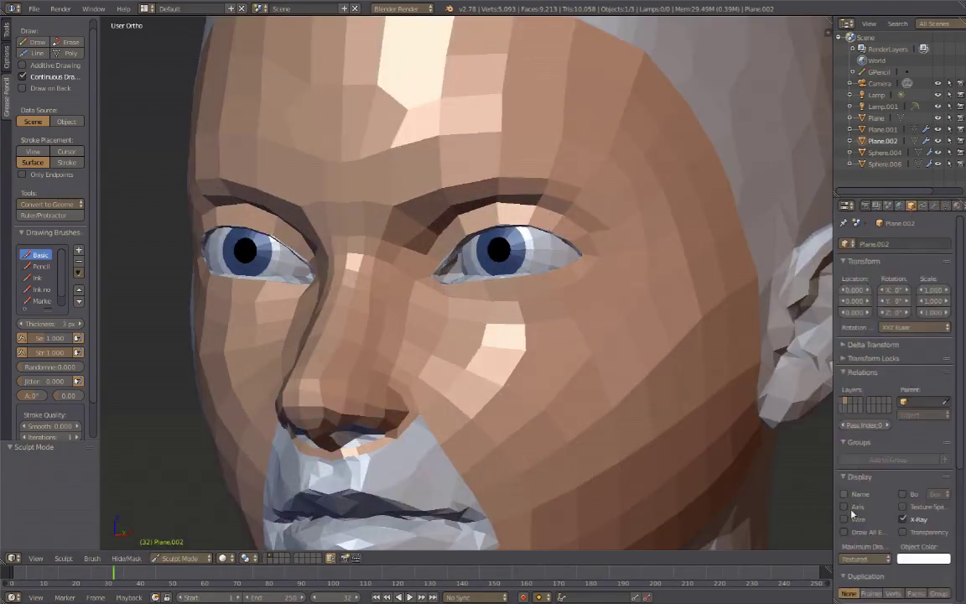
left_click(845, 519)
left_click(844, 532)
left_click(179, 557)
mouse_move(469, 293)
middle_mouse_down()
mouse_move(410, 296)
mouse_move(578, 407)
middle_mouse_up()
mouse_move(714, 299)
middle_mouse_down()
mouse_move(711, 339)
mouse_move(565, 390)
mouse_move(565, 442)
middle_mouse_up()
scroll(566, 442, "up", 3)
scroll(565, 442, "up", 1)
mouse_move(305, 490)
middle_mouse_down()
mouse_move(423, 390)
mouse_move(661, 287)
mouse_move(578, 199)
mouse_move(603, 164)
mouse_move(388, 177)
mouse_move(594, 153)
middle_mouse_up()
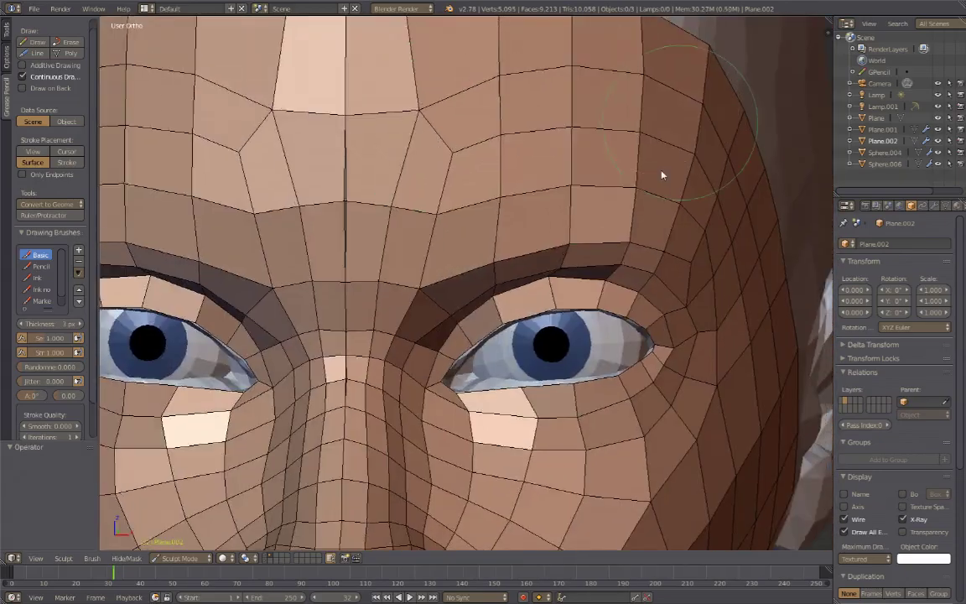
Step: Apply the Shrinkwrap modifier and switch the face mesh back to Edit Mode
scroll(594, 152, "up", 2)
left_click(923, 206)
left_click(856, 447)
left_click(185, 558)
left_click(179, 533)
Step: From the front view, move the vertex below the eye into a cleaner position
key("KP_1")
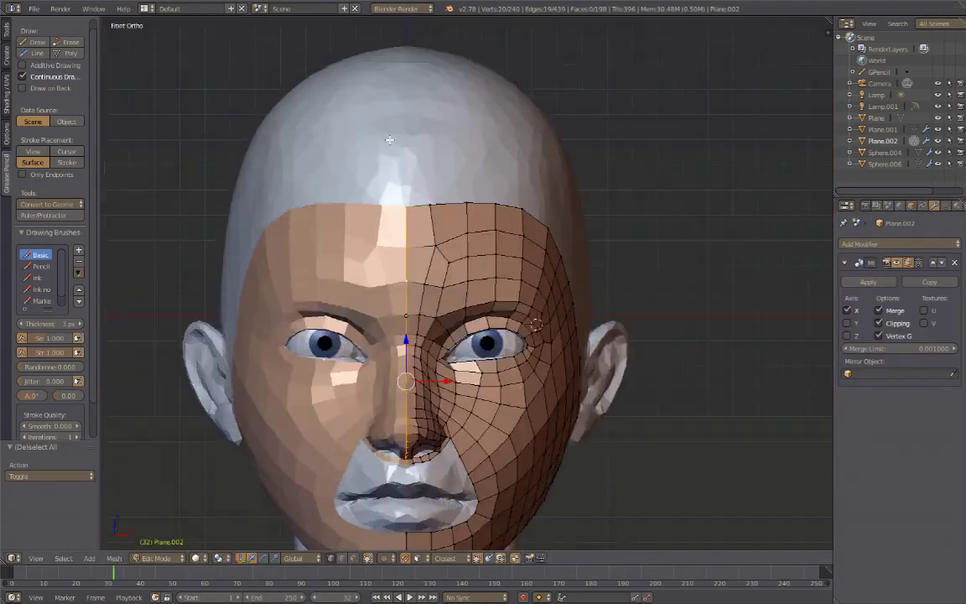
scroll(381, 251, "up", 2)
key("g")
left_click(380, 252)
key("a")
scroll(406, 227, "up", 5)
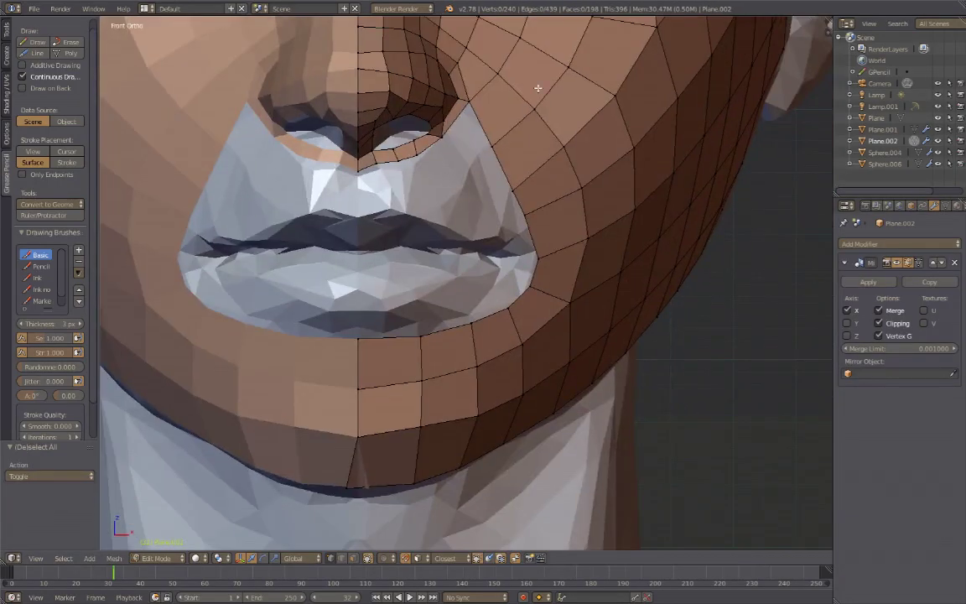
scroll(372, 483, "down", 4)
middle_click_drag(604, 313, 637, 276)
scroll(638, 276, "up", 3)
scroll(637, 277, "up", 3)
right_click(464, 300)
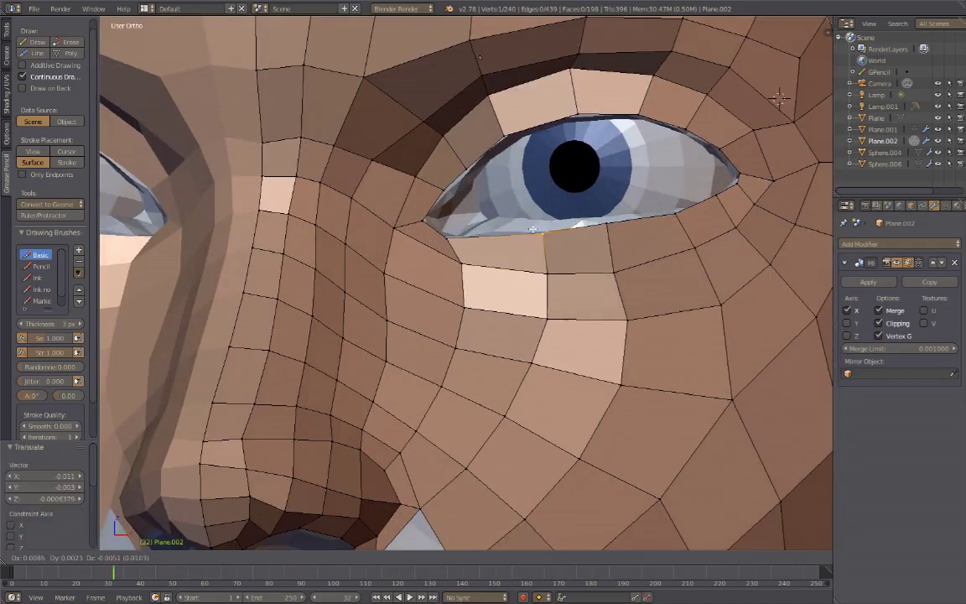
key("g")
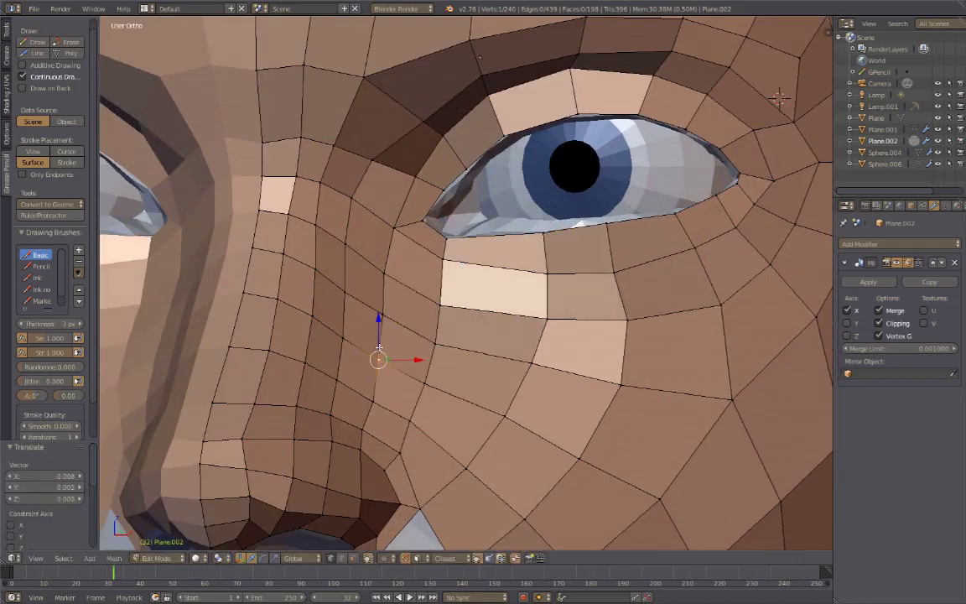
Step: Move the outer eye-corner vertex up so it sits at the corner of the eye
key("a")
key("a")
scroll(409, 111, "down", 4)
scroll(608, 279, "up", 5)
right_click(600, 276)
key("g")
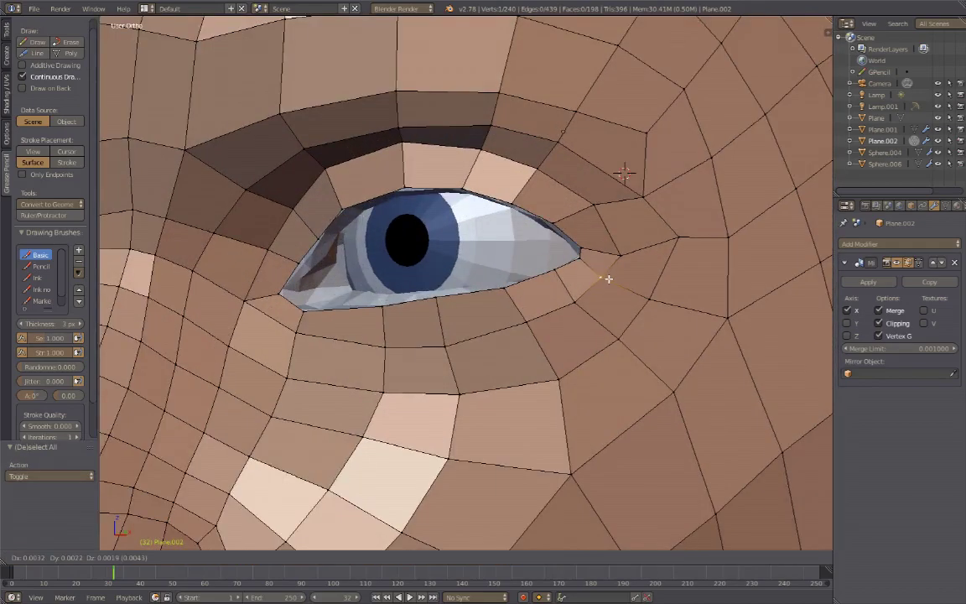
left_click(625, 235)
scroll(625, 235, "down", 4)
scroll(598, 296, "up", 4)
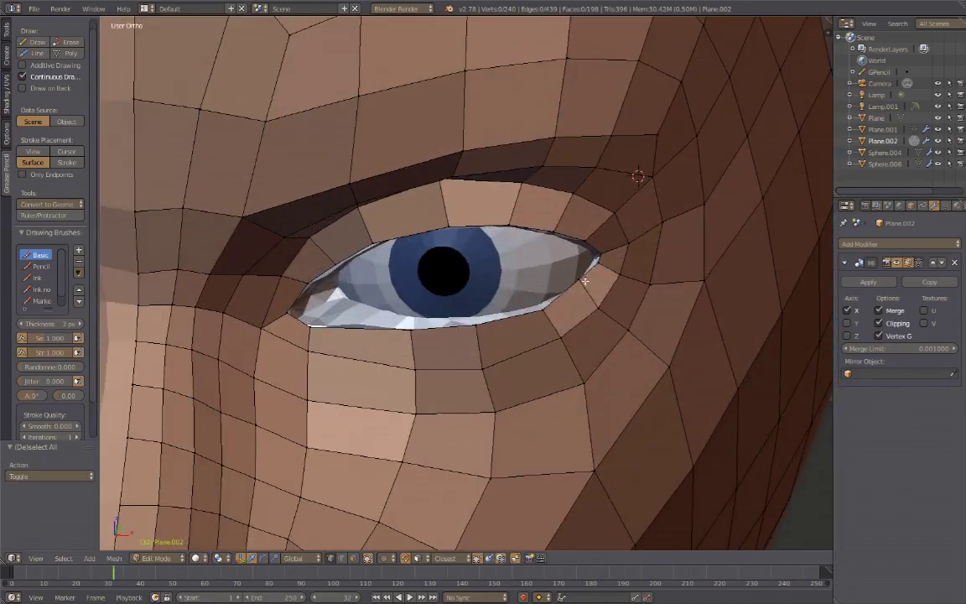
scroll(598, 296, "up", 1)
key("a")
Step: Add an edge loop across the nose, slide it higher and nudge a nose vertex
scroll(448, 275, "down", 3)
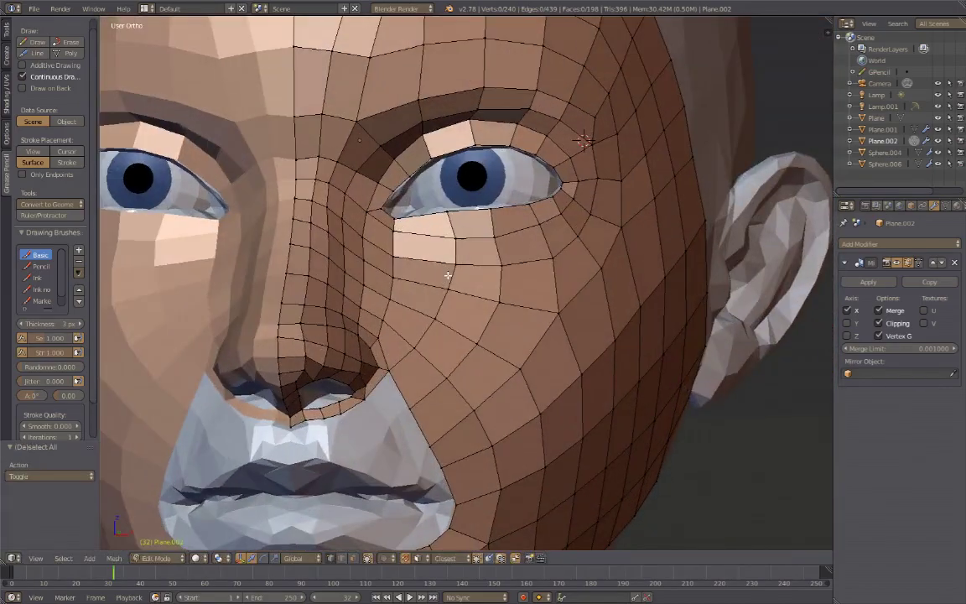
scroll(443, 217, "down", 1, "shift")
left_click(427, 205)
right_click(341, 291)
mouse_move(340, 291)
middle_mouse_down()
mouse_move(377, 276)
mouse_move(336, 294)
mouse_move(285, 293)
mouse_move(399, 285)
middle_mouse_up()
scroll(326, 298, "up", 2)
key("g")
left_click(326, 299)
scroll(411, 321, "up", 4)
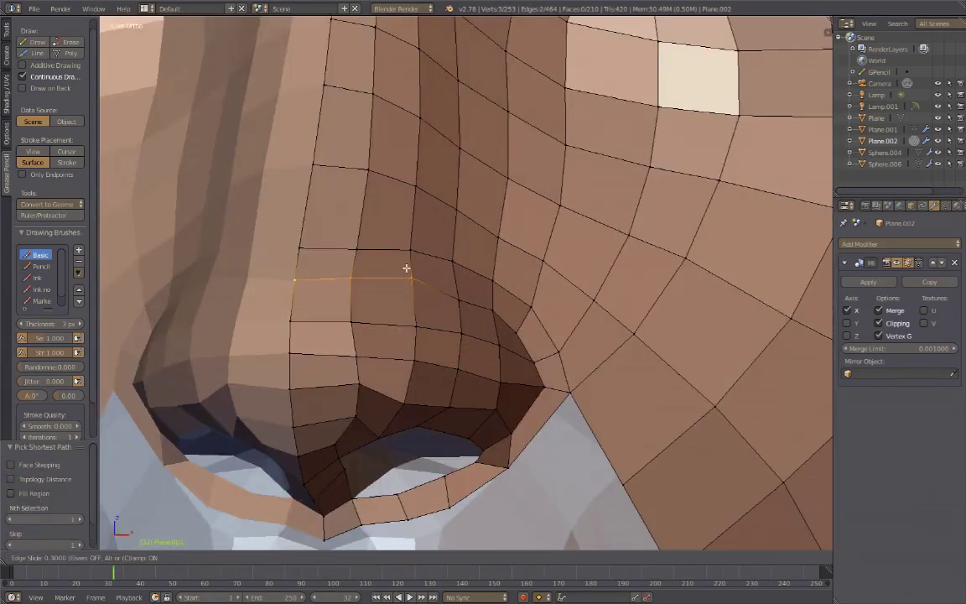
left_click(388, 226)
key("a")
scroll(419, 302, "down", 2)
Step: Reshape the vertices on the side of the nose and around the nostril wing
mouse_move(431, 313)
middle_mouse_down()
mouse_move(459, 360)
mouse_move(453, 403)
middle_mouse_up()
right_click(465, 316)
key("g")
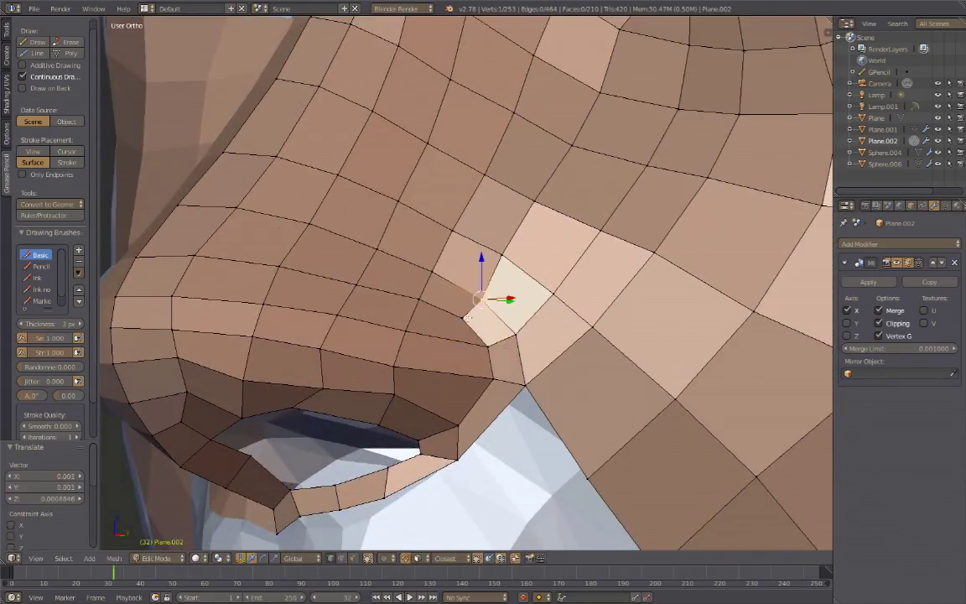
key("a")
scroll(376, 245, "down", 3)
scroll(578, 306, "up", 3)
right_click(457, 332)
key("g")
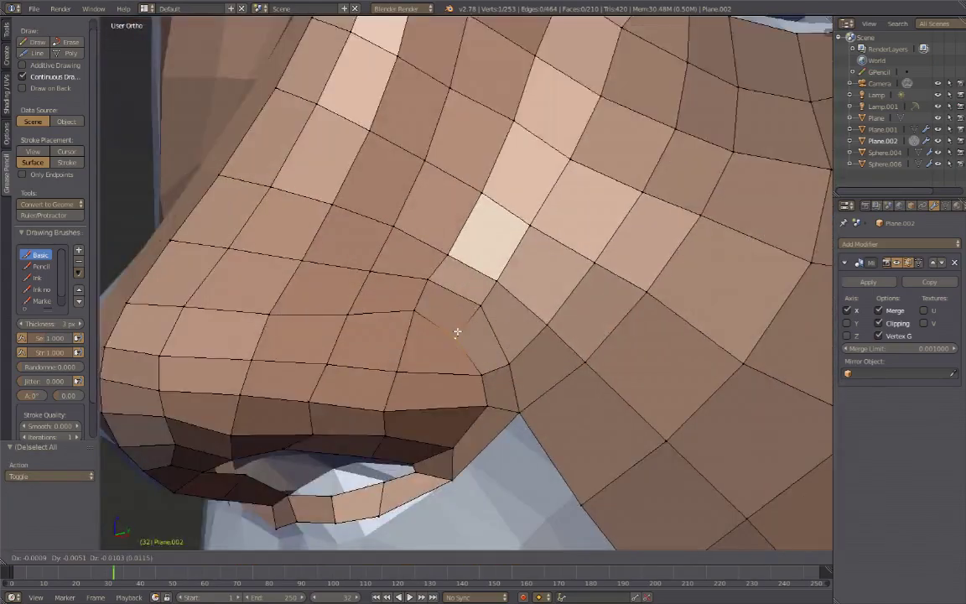
key("a")
scroll(427, 300, "down", 3)
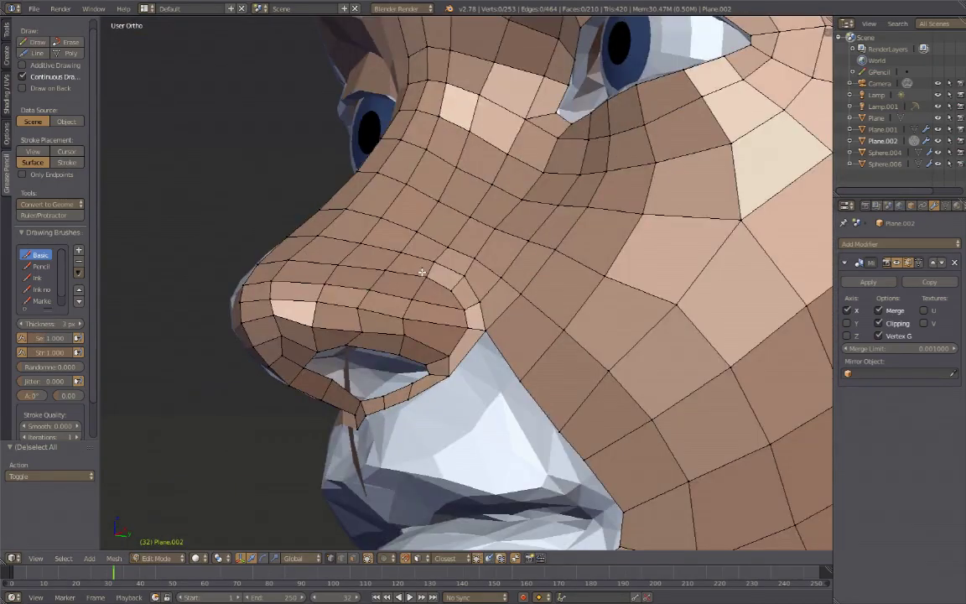
scroll(422, 272, "down", 3)
middle_click_drag(422, 272, 477, 287)
scroll(478, 287, "up", 4)
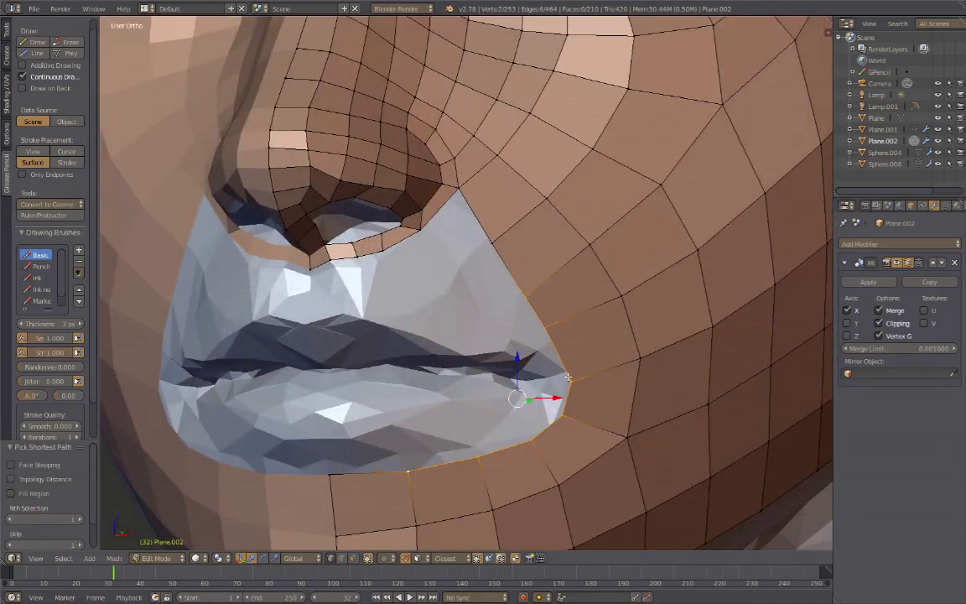
Step: Adjust the lip edge vertices and fill new faces over the lip edge
key("g")
left_click(531, 294)
key("f")
key("f")
key("f")
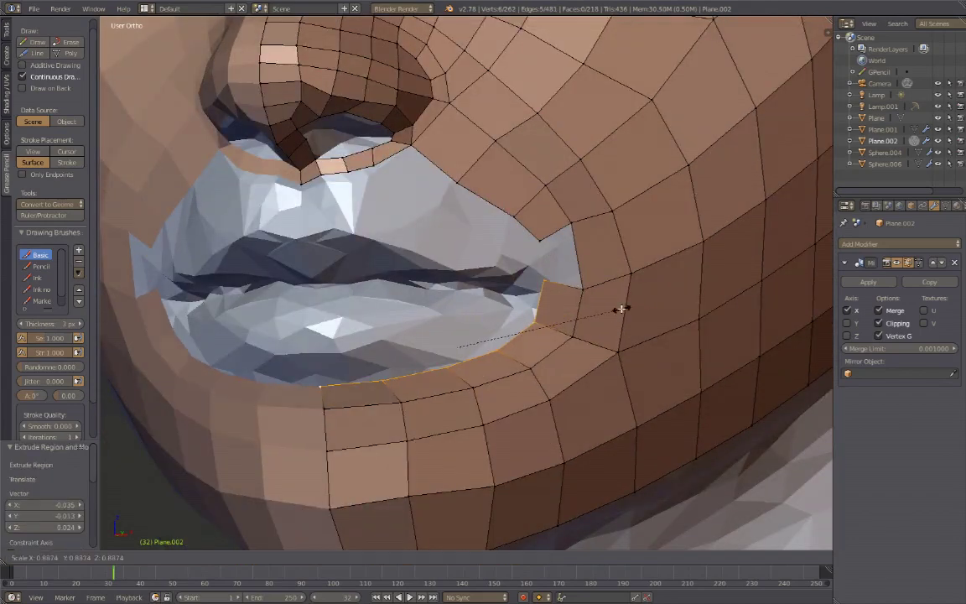
key("KP_1")
scroll(570, 84, "up", 3)
scroll(483, 306, "up", 3, "shift")
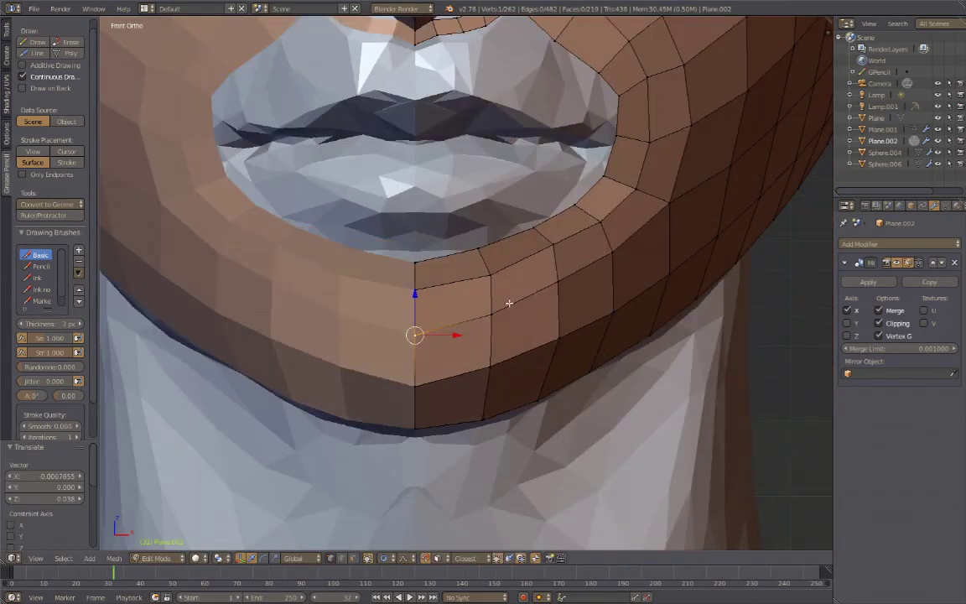
Step: Extrude the lip loop, scale it inward toward the mouth, and reposition the mouth-corner and lower-lip vertices
key("g")
left_click(520, 300)
key("e")
key("s")
left_click(632, 209)
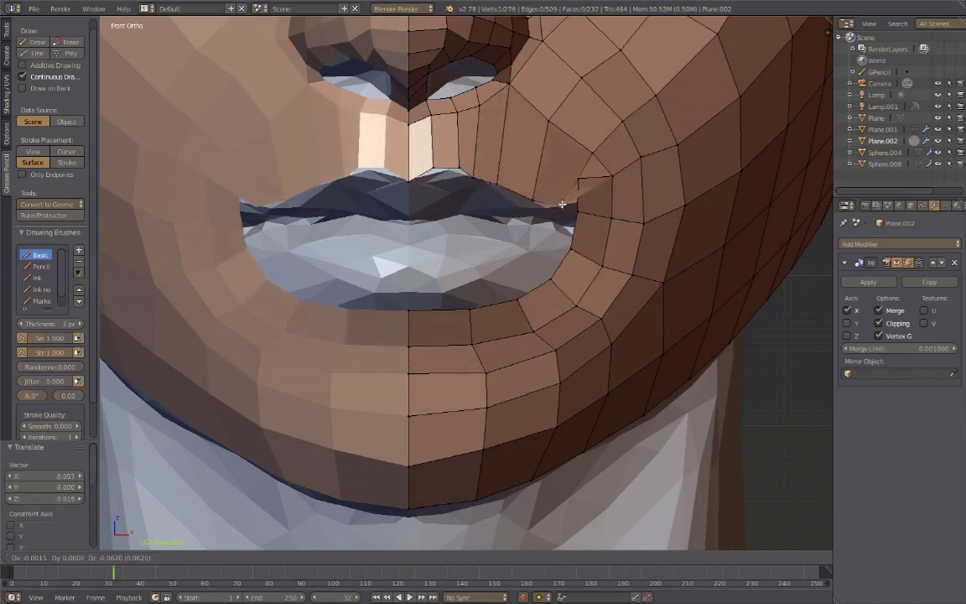
left_click(562, 203)
key("g")
key("g")
left_click(417, 311)
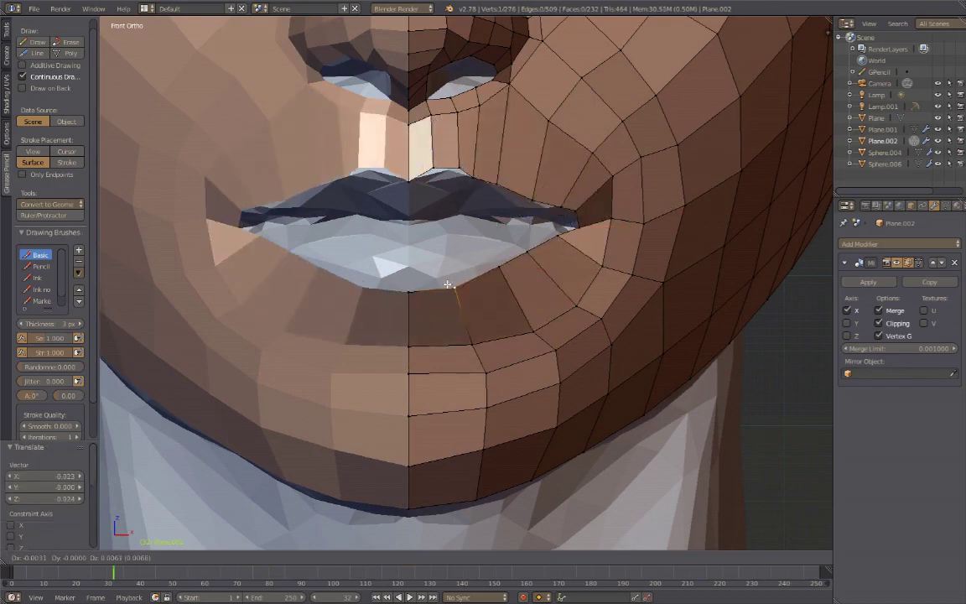
left_click(448, 285)
Step: Add two loop cuts around the lips and adjust a lip vertex between them
scroll(469, 268, "down", 2)
middle_click_drag(470, 268, 503, 268)
key("KP_1")
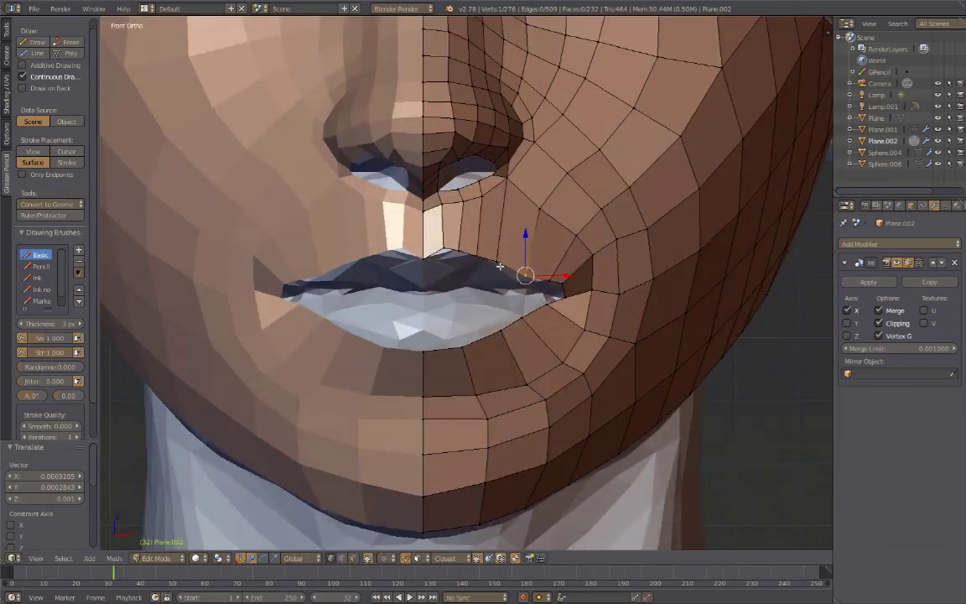
key("ctrl+r")
left_click(486, 277)
scroll(470, 285, "up", 2)
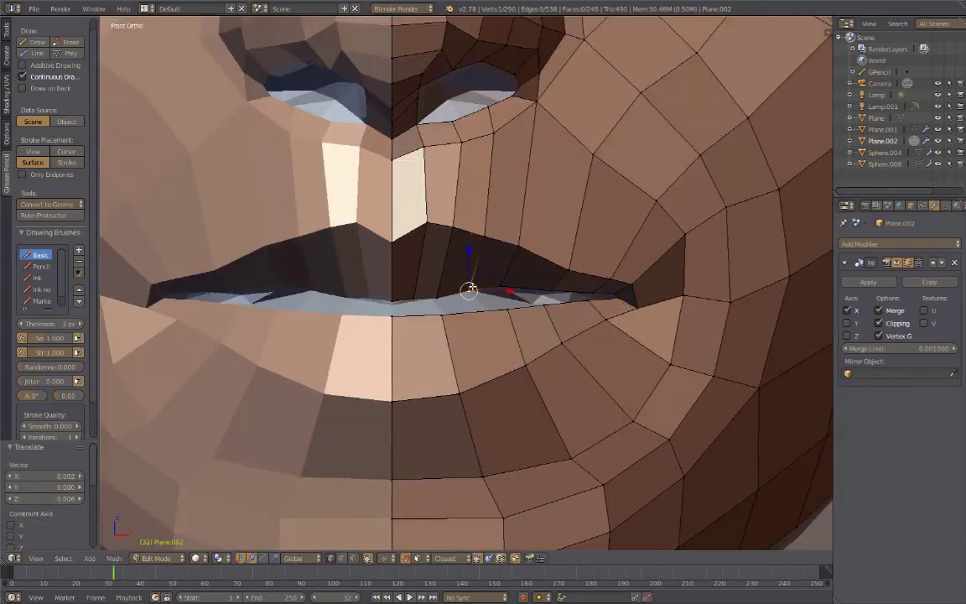
key("g")
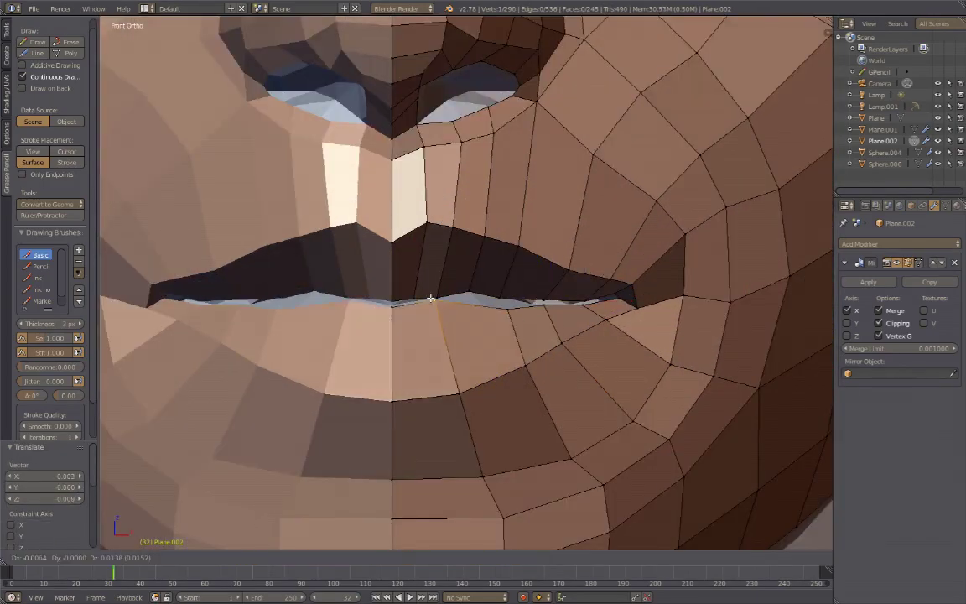
left_click(537, 306)
key("ctrl+r")
left_click(571, 235)
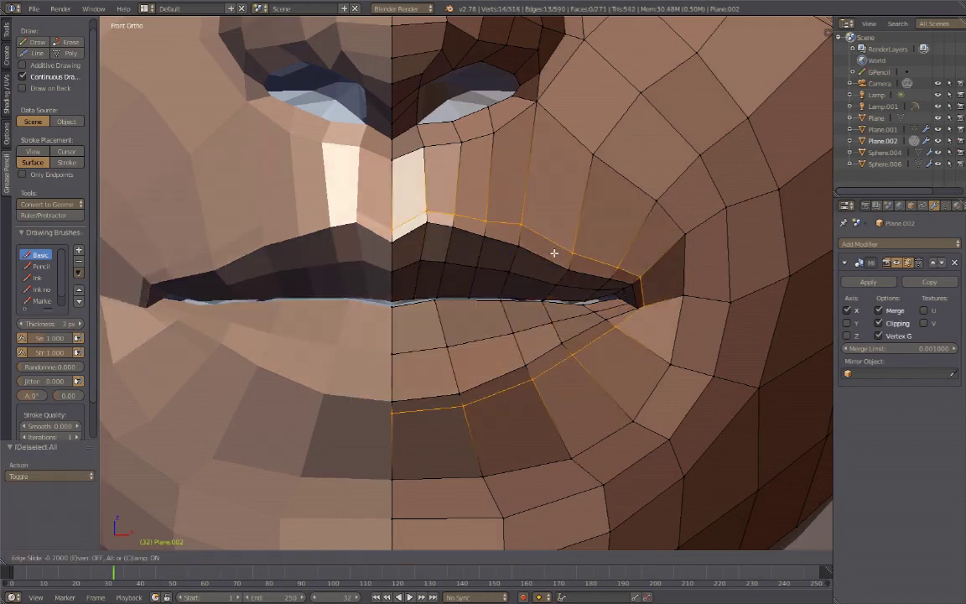
Step: Back in Object Mode, add a Shrinkwrap modifier to the face mesh
key("Tab")
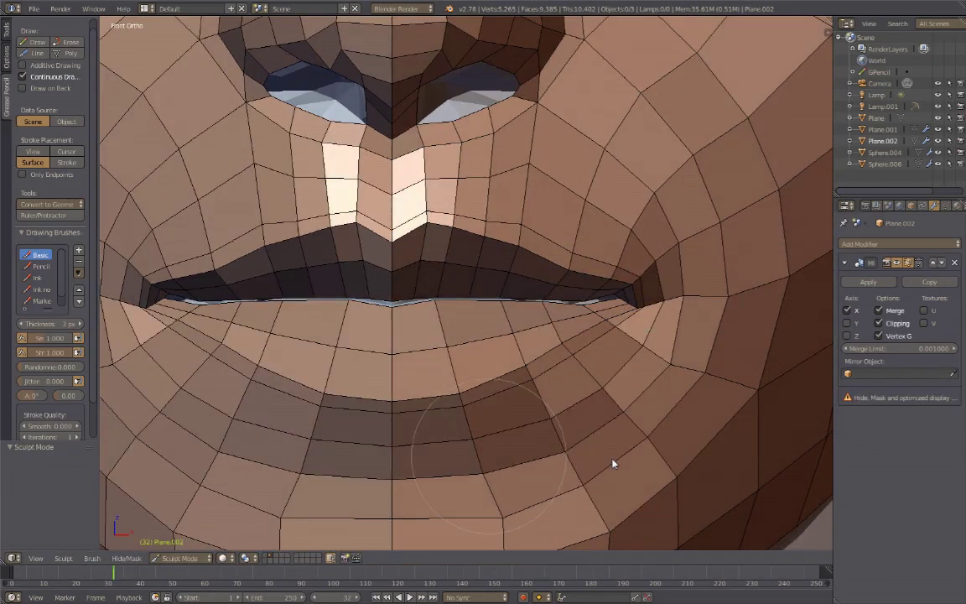
left_click(899, 243)
left_click(742, 362)
left_click(856, 495)
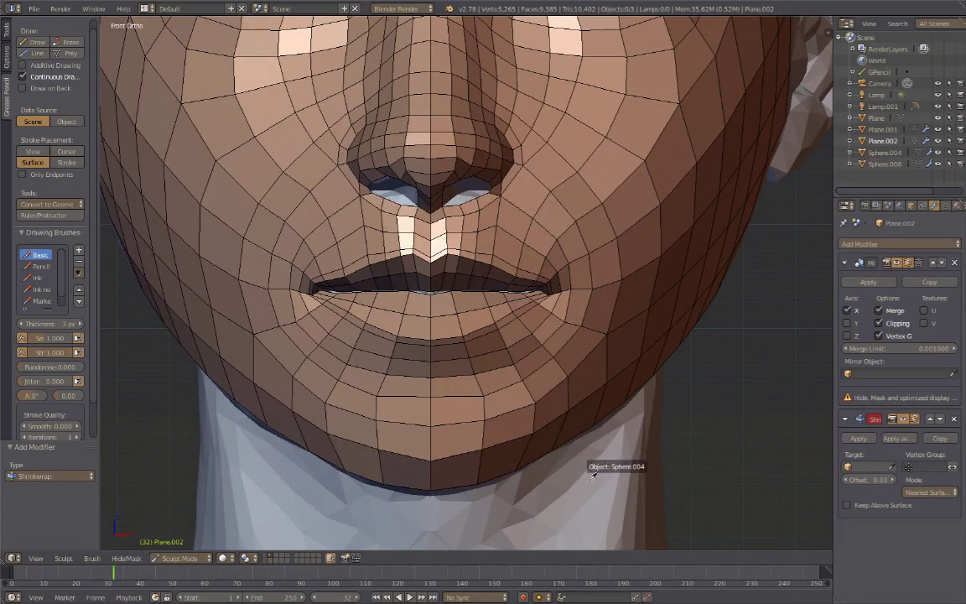
Step: Set Sphere.004 as the Shrinkwrap target
left_click(596, 440)
middle_click_drag(595, 440, 631, 358)
scroll(545, 404, "up", 3)
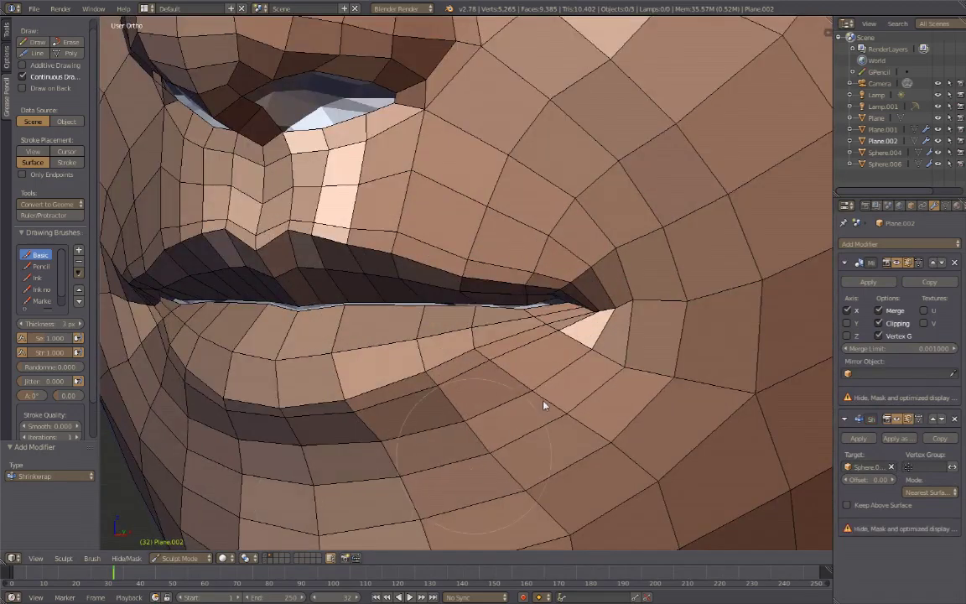
scroll(507, 274, "up", 2)
Step: Switch to the sculpt brush, enlarge its radius and show the Stroke settings
left_click(5, 34)
key("f")
left_click(602, 244)
scroll(535, 254, "down", 3)
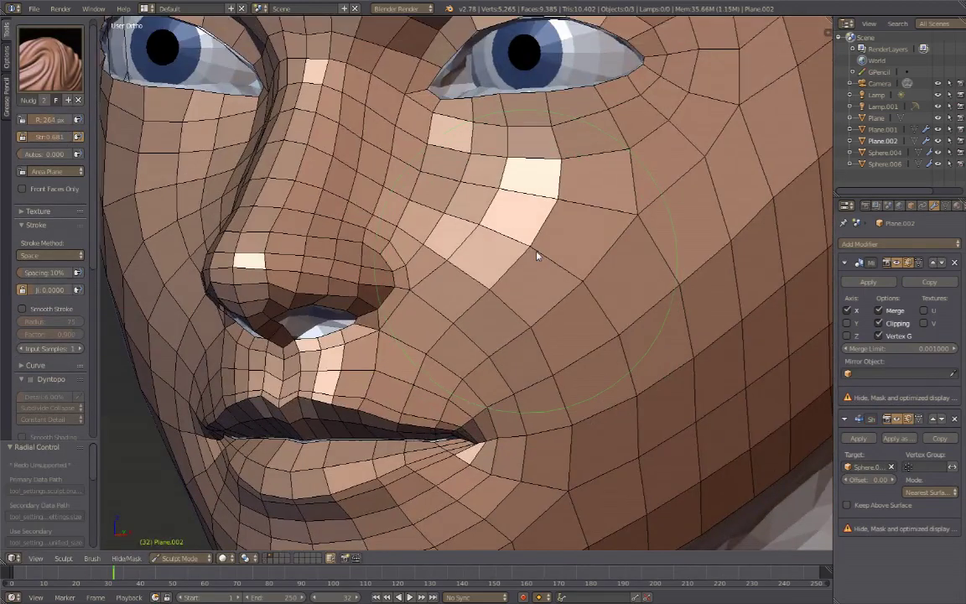
left_click(36, 225)
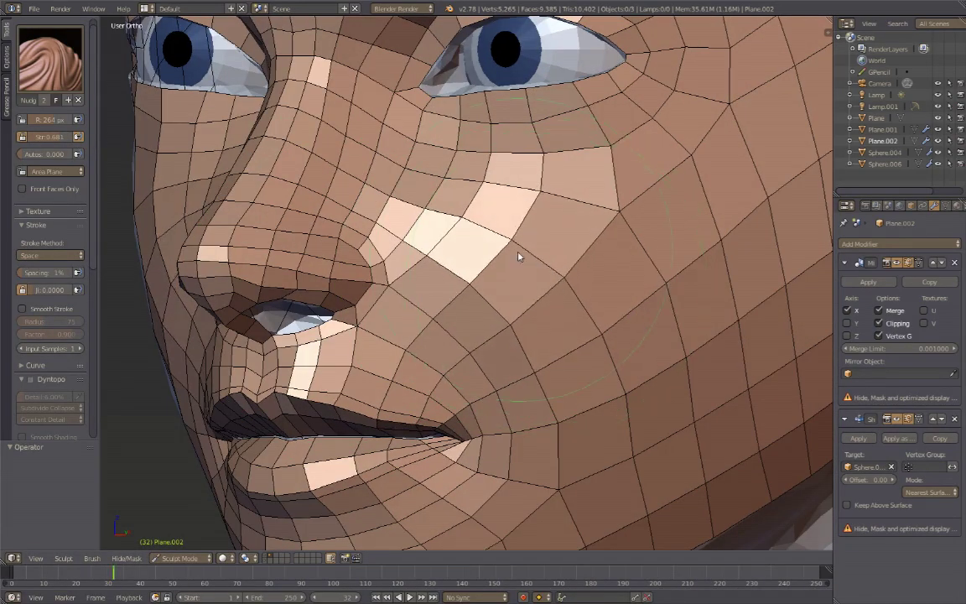
scroll(519, 256, "down", 3)
scroll(563, 231, "down", 2)
Step: Brush over the cheeks, mouth and chin to even out the quad spacing
middle_click_drag(563, 230, 561, 345)
scroll(679, 368, "up", 4)
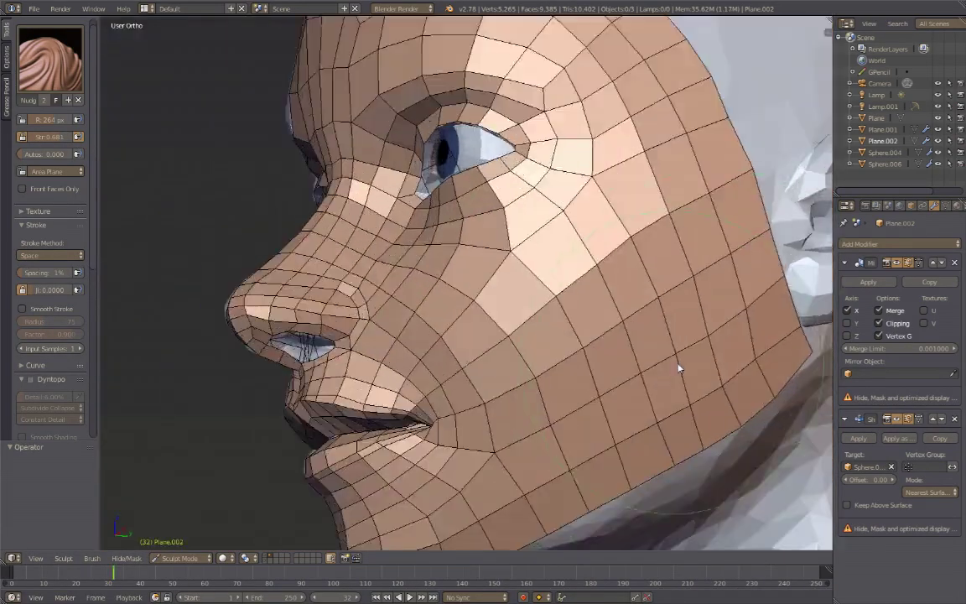
scroll(679, 369, "up", 1)
middle_click_drag(679, 369, 580, 299, "shift")
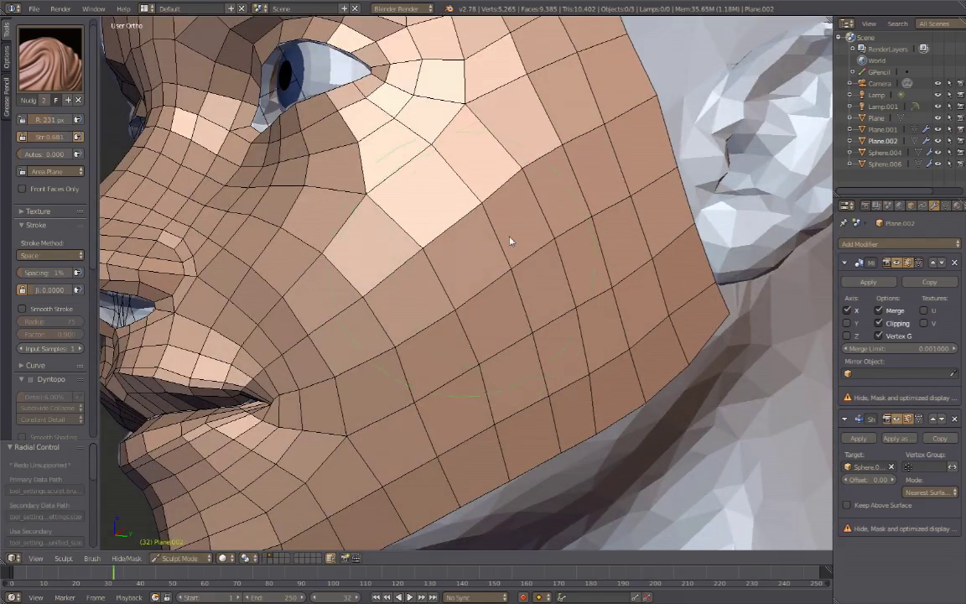
scroll(384, 378, "down", 1)
scroll(448, 377, "down", 4)
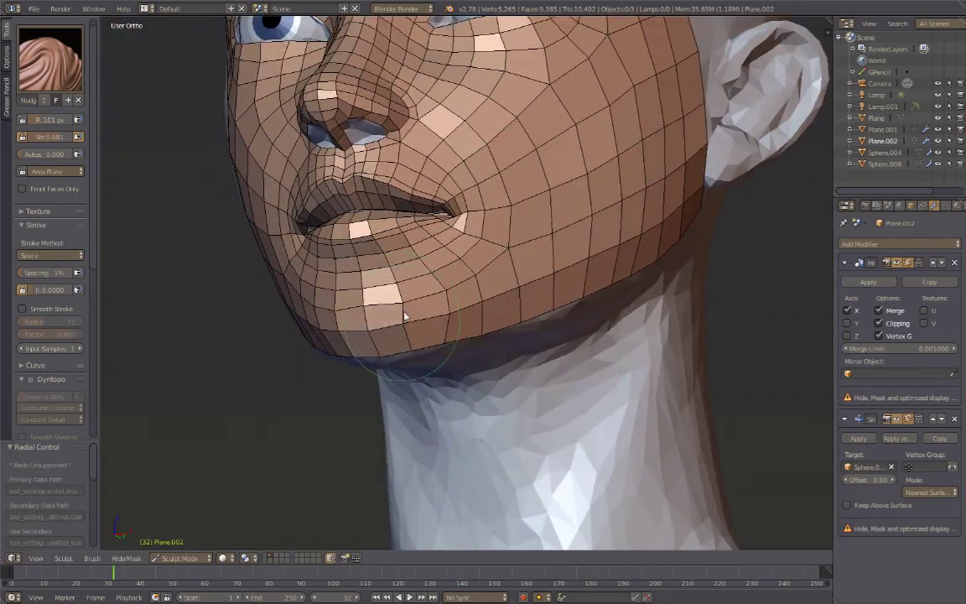
scroll(453, 307, "up", 6)
scroll(453, 307, "down", 2)
scroll(437, 317, "down", 2)
mouse_move(438, 317)
middle_mouse_down()
mouse_move(388, 254)
mouse_move(552, 249)
middle_mouse_up()
scroll(552, 249, "up", 3)
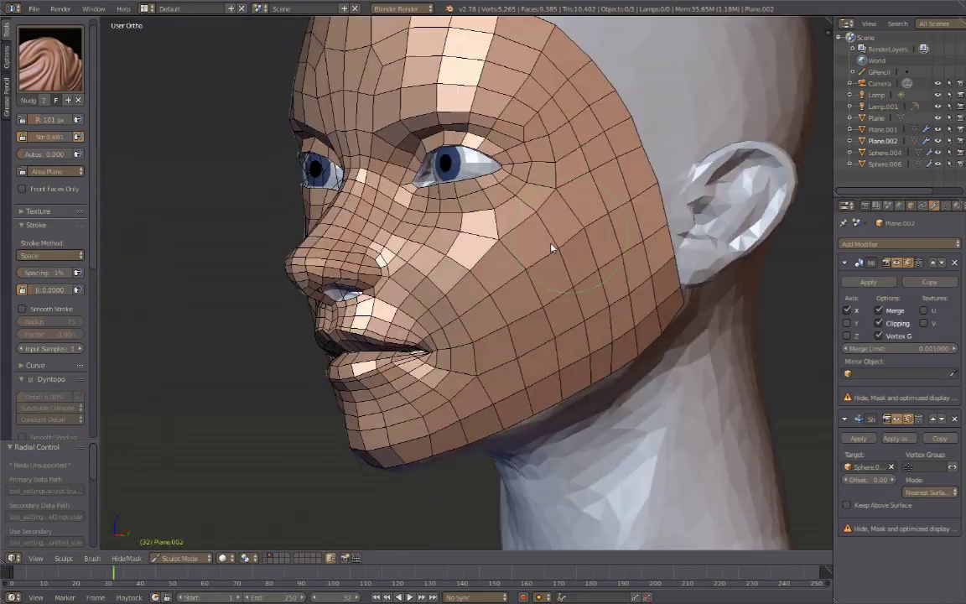
mouse_move(464, 252)
middle_mouse_down()
mouse_move(564, 263)
mouse_move(589, 194)
mouse_move(597, 334)
middle_mouse_up()
Step: In Edit Mode, select the face's top edge and extrude it up onto the forehead
key("Tab")
key("a")
right_click(597, 334)
right_click(556, 298, "ctrl")
key("KP_3")
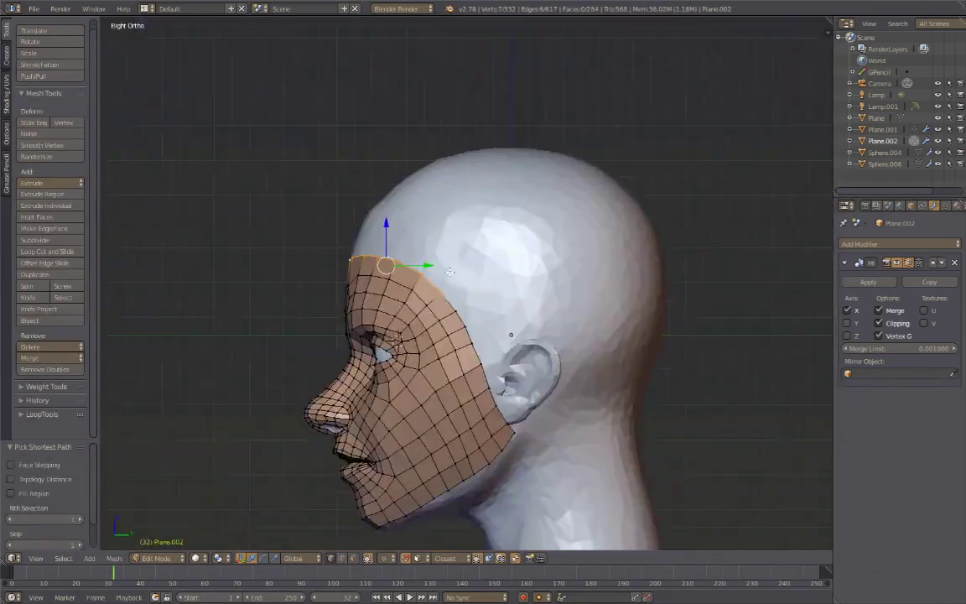
key("e")
left_click(448, 274)
key("KP_1")
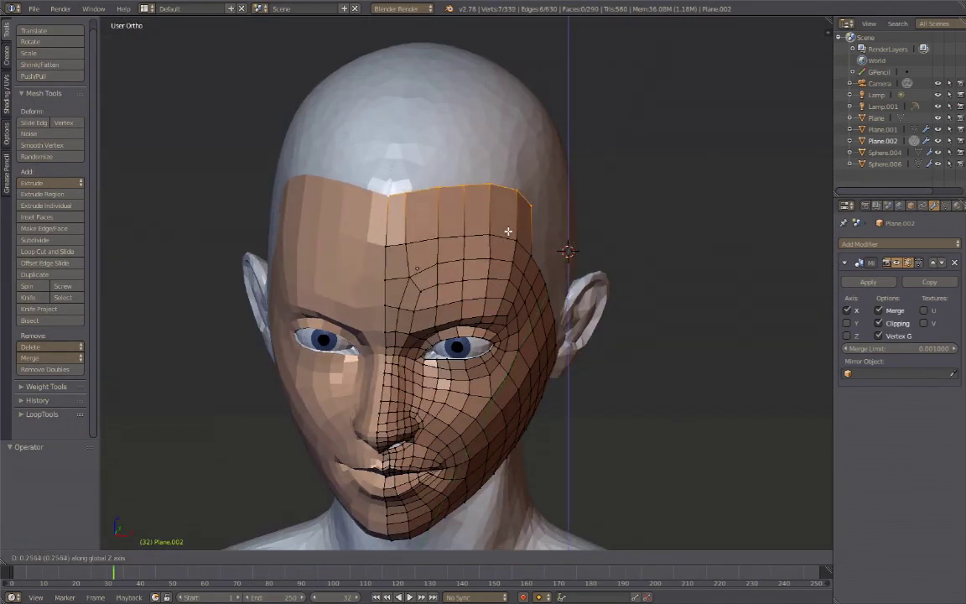
key("KP_3")
key("g")
left_click(434, 179)
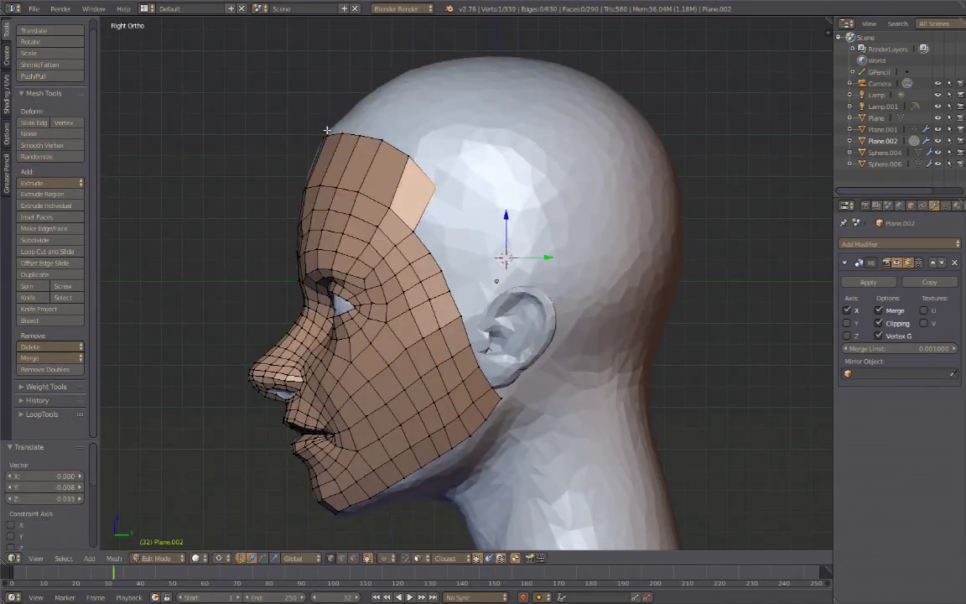
Step: Rotate the forehead edge to follow the skull and spin it into arcs over the head
key("r")
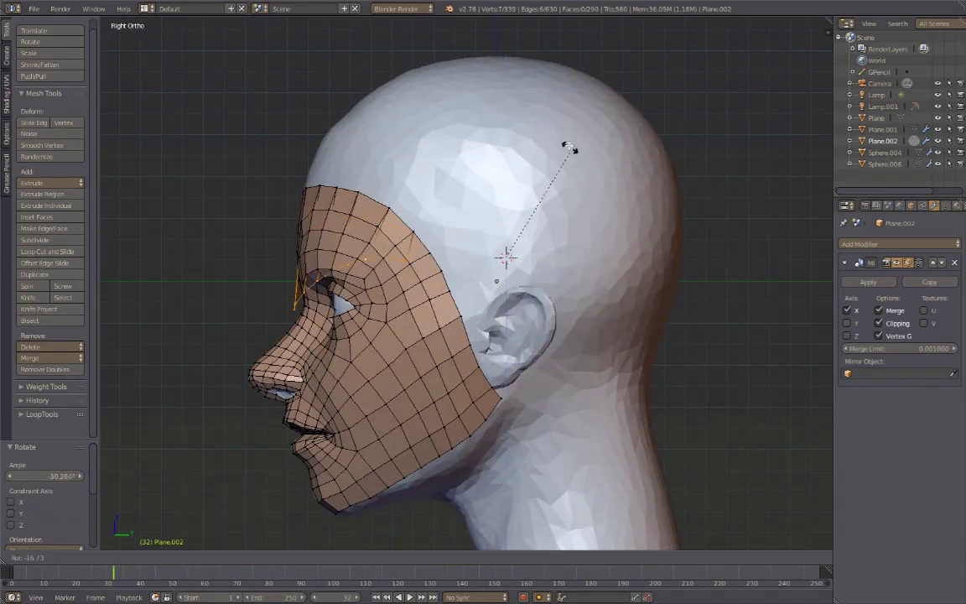
left_click(581, 214)
left_click(27, 285)
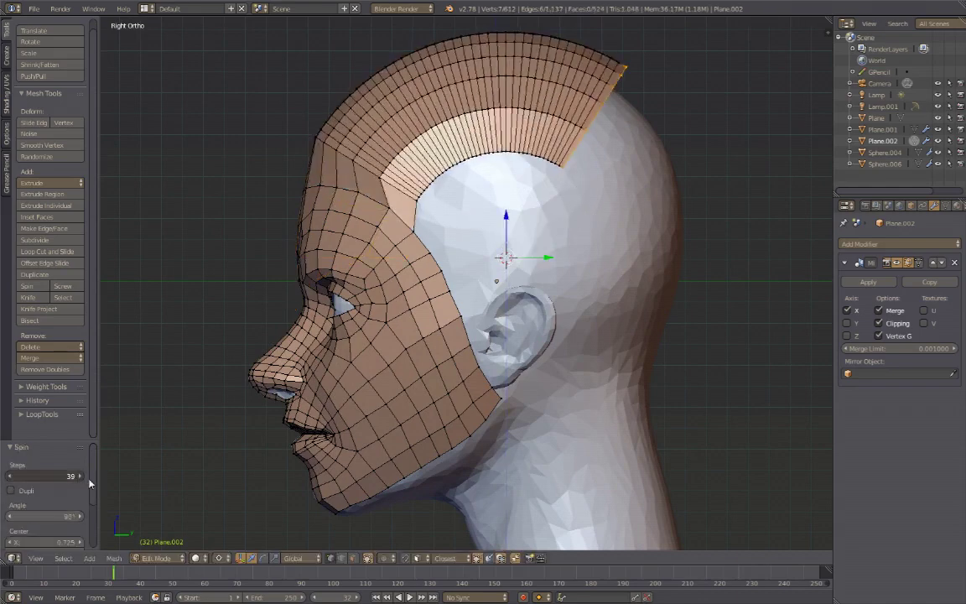
mouse_move(47, 516)
left_mouse_down()
mouse_move(93, 516)
mouse_move(80, 515)
left_mouse_up()
scroll(46, 470, "down", 2)
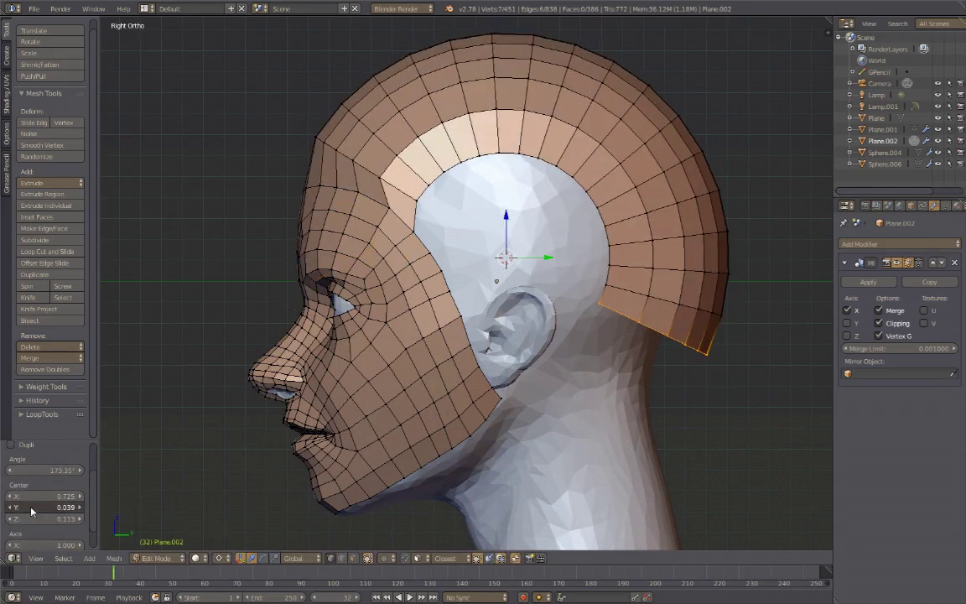
mouse_move(436, 352)
middle_mouse_down()
mouse_move(467, 487)
mouse_move(469, 353)
mouse_move(587, 353)
mouse_move(582, 329)
mouse_move(587, 335)
middle_mouse_up()
Step: Check the spun faces in wireframe, then add a Shrinkwrap modifier in Object Mode
key("KP_3")
key("z")
key("l")
key("KP_1")
key("z")
key("Tab")
left_click(897, 243)
left_click(825, 397)
mouse_move(824, 397)
middle_mouse_down()
mouse_move(606, 369)
mouse_move(584, 453)
middle_mouse_up()
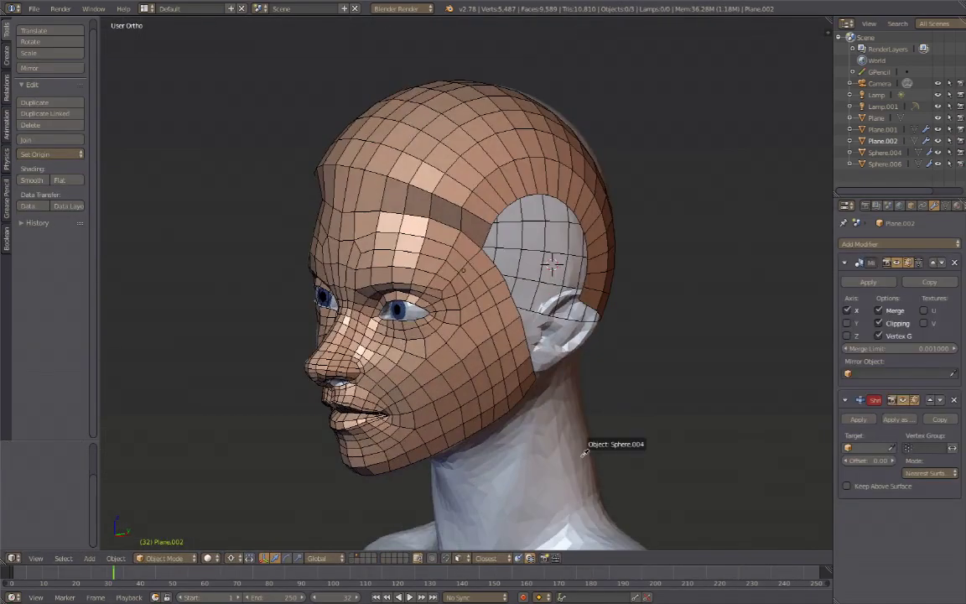
Step: Make the sculpted bust the Shrinkwrap target and dissolve the extra edge loops on the head
left_click(680, 459)
mouse_move(680, 458)
middle_mouse_down()
mouse_move(592, 399)
mouse_move(246, 490)
middle_mouse_up()
key("Tab")
key("Tab")
key("Tab")
key("KP_3")
right_click(467, 241, "alt")
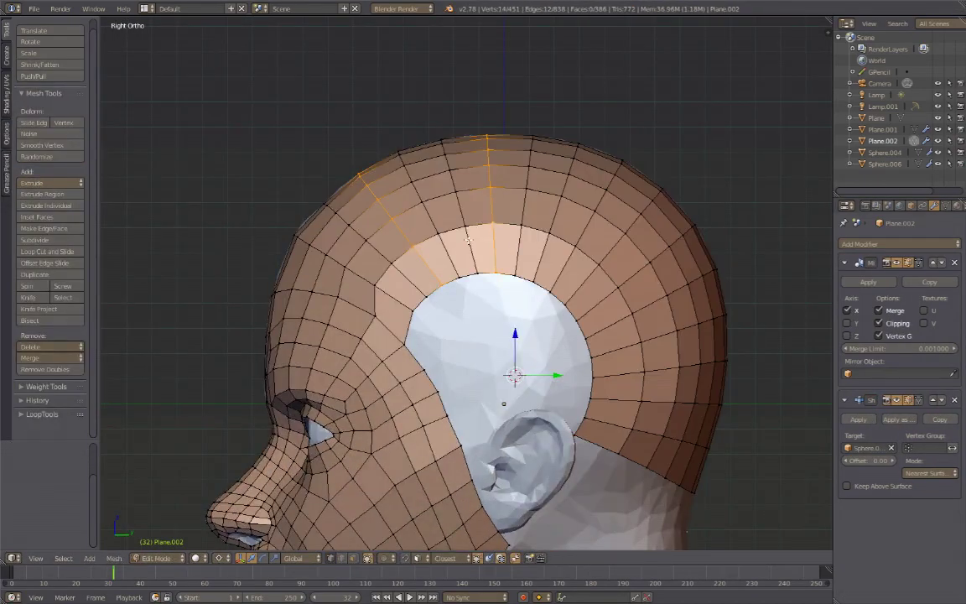
key("x")
left_click(788, 447)
Step: Slide an edge loop at the back of the head into place and select a new loop
mouse_move(788, 447)
middle_mouse_down()
mouse_move(626, 507)
mouse_move(587, 325)
mouse_move(675, 384)
mouse_move(447, 430)
mouse_move(535, 371)
mouse_move(391, 317)
mouse_move(524, 309)
middle_mouse_up()
key("g")
key("g")
left_click(587, 326)
left_click(448, 430, "ctrl")
left_click(390, 317)
key("2")
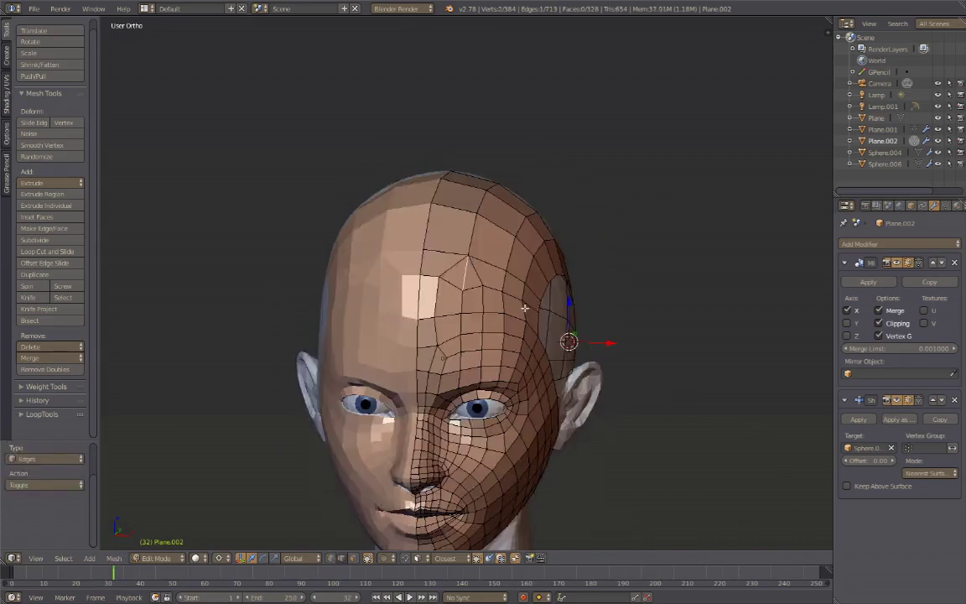
Step: Reposition vertices on the side and top of the head toward the bare temple
mouse_move(631, 333)
middle_mouse_down()
mouse_move(596, 295)
mouse_move(616, 339)
mouse_move(625, 307)
middle_mouse_up()
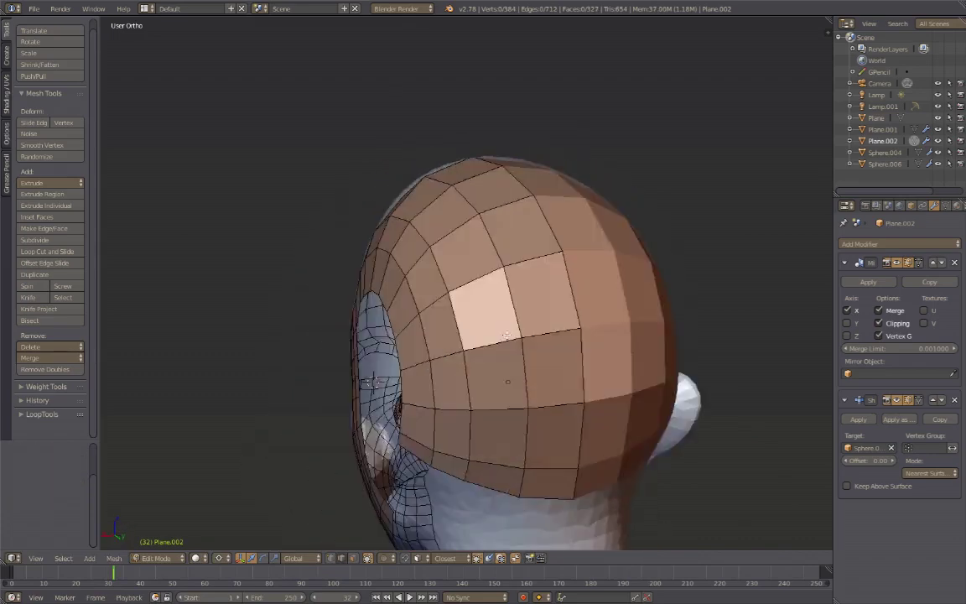
key("1")
key("KP_3")
right_click_drag(660, 335, 665, 339)
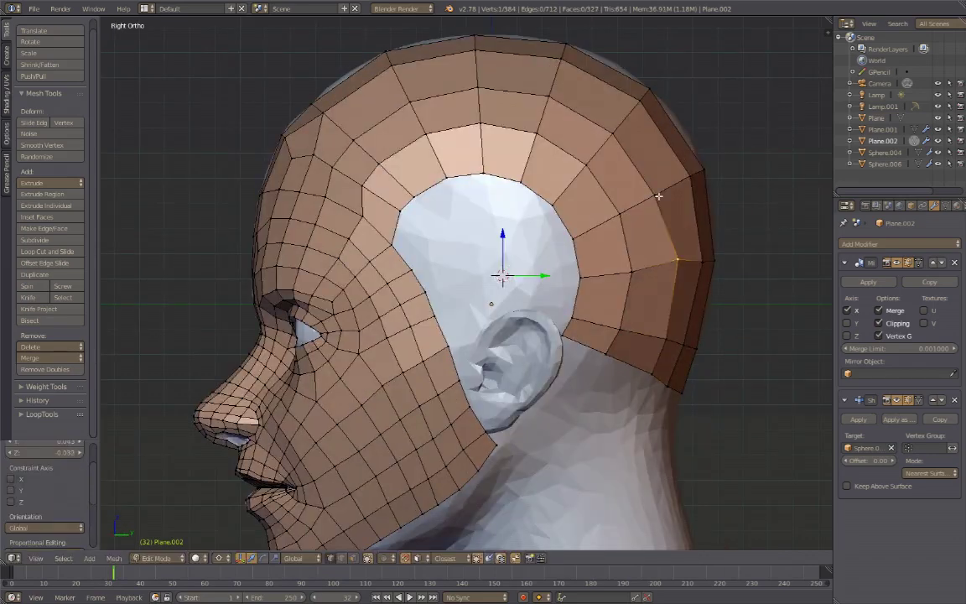
right_click_drag(544, 85, 546, 78)
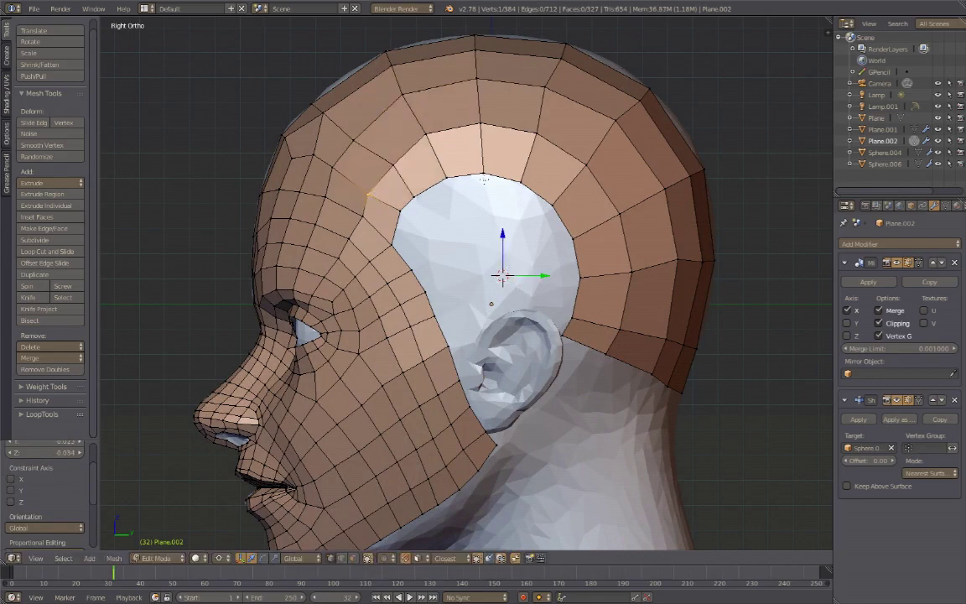
key("z")
key("z")
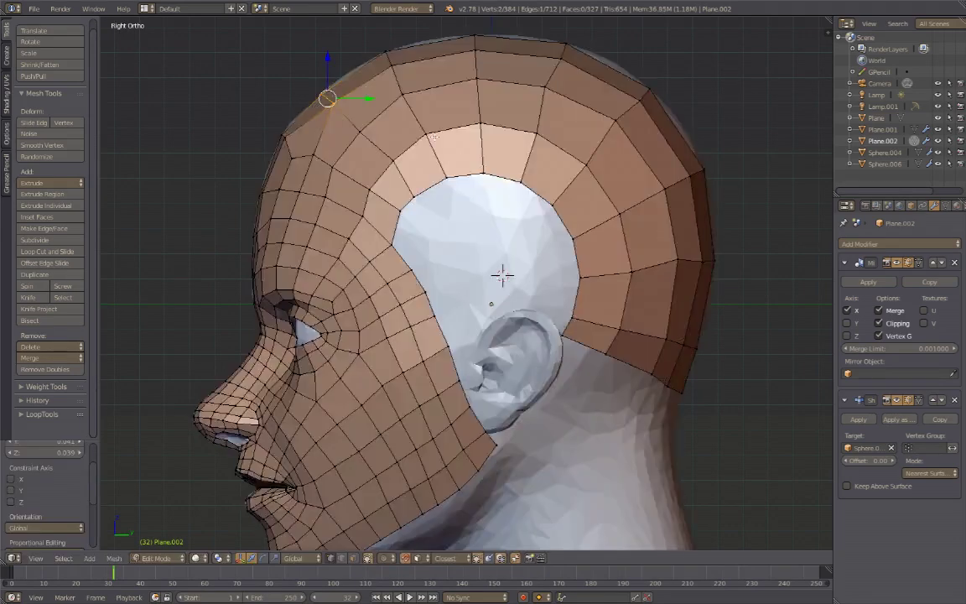
right_click_drag(369, 188, 394, 249)
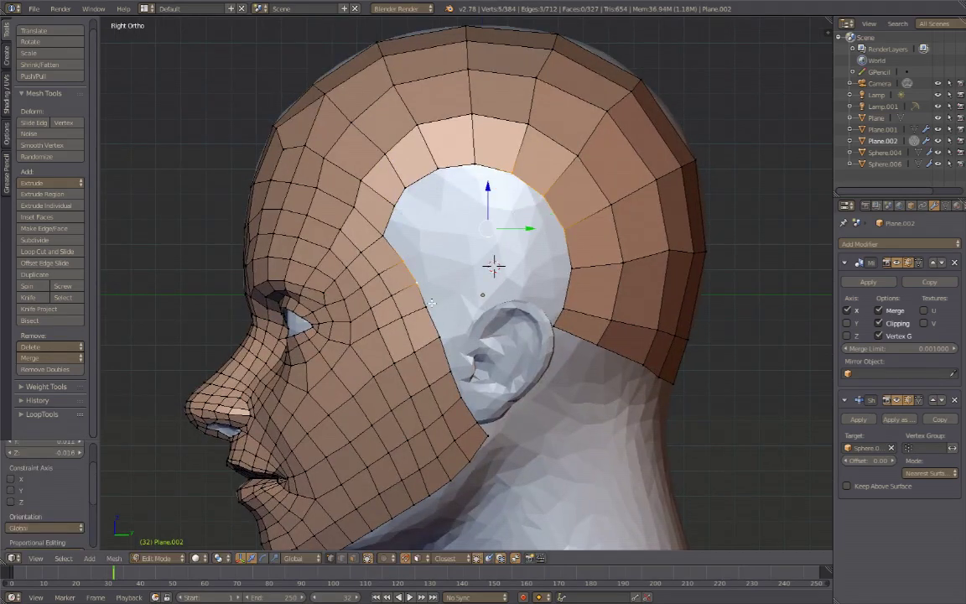
Step: Extrude the edge loop across the bare temple and adjust the vertices near the ear
key("e")
left_click(495, 266)
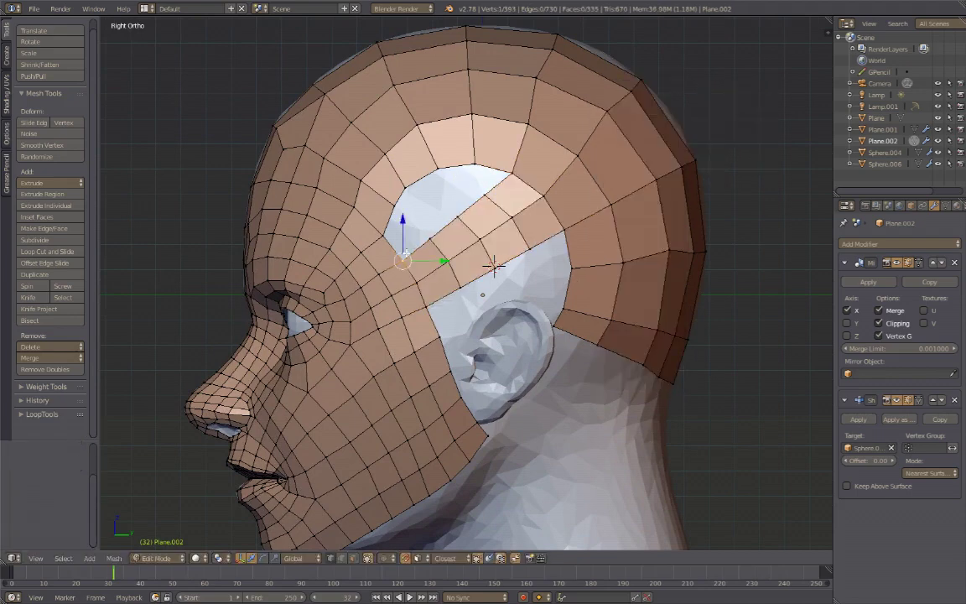
right_click_drag(467, 163, 412, 192)
middle_click_drag(496, 194, 463, 93, "shift")
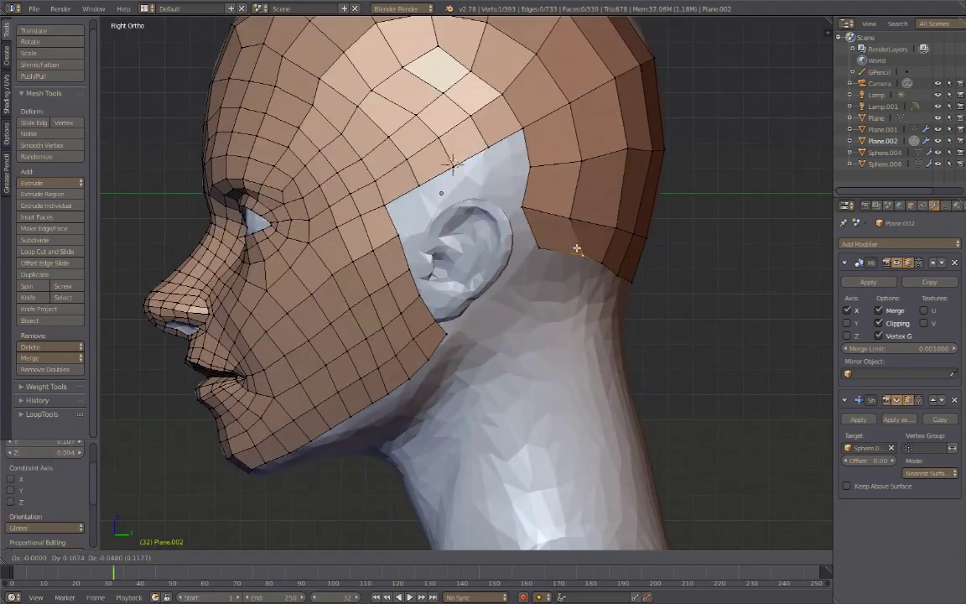
right_click_drag(541, 210, 543, 196)
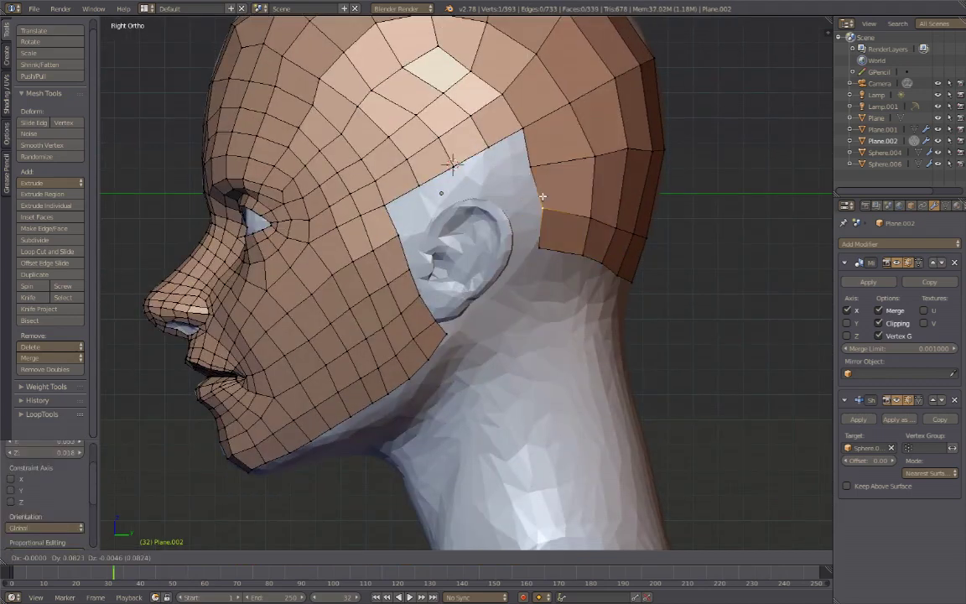
left_click(512, 87)
Step: Narrow the neck strip below the ear by scaling it along Y
right_click(553, 254)
mouse_move(554, 254)
middle_mouse_down()
mouse_move(469, 268)
mouse_move(537, 285)
middle_mouse_up()
scroll(443, 283, "up", 2)
key("s")
key("y")
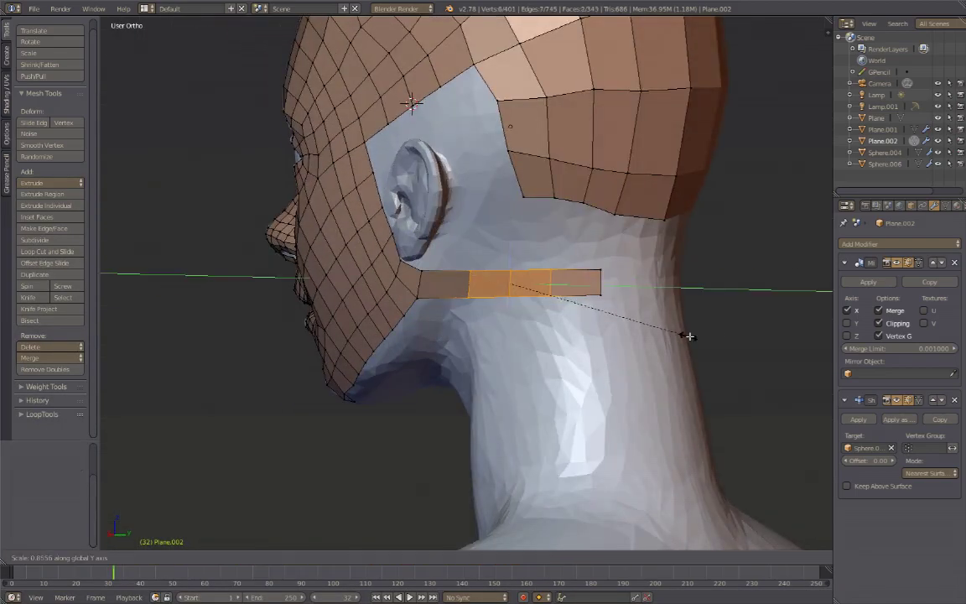
left_click(690, 336)
Step: Fill the gap above the neck strip and move the vertex behind the ear into place
middle_click_drag(689, 335, 548, 259)
mouse_move(643, 260)
middle_mouse_down()
mouse_move(659, 224)
mouse_move(625, 254)
middle_mouse_up()
key("f")
key("f")
key("f")
right_click(624, 254)
left_click_drag(595, 209, 594, 201)
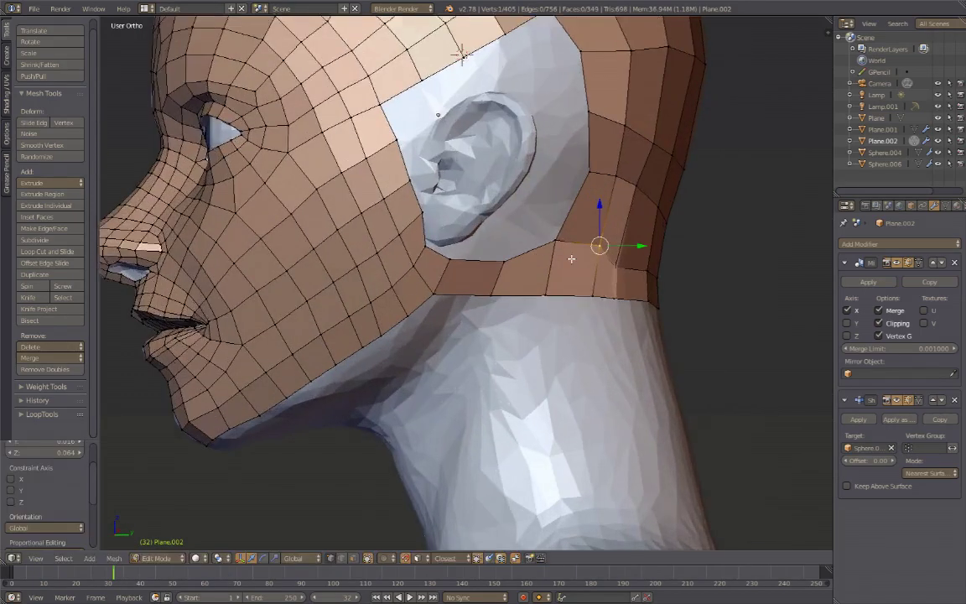
middle_click_drag(594, 201, 679, 254)
key("a")
Step: Extrude a vertex upward behind the ear to continue the strip
middle_click_drag(545, 243, 453, 211)
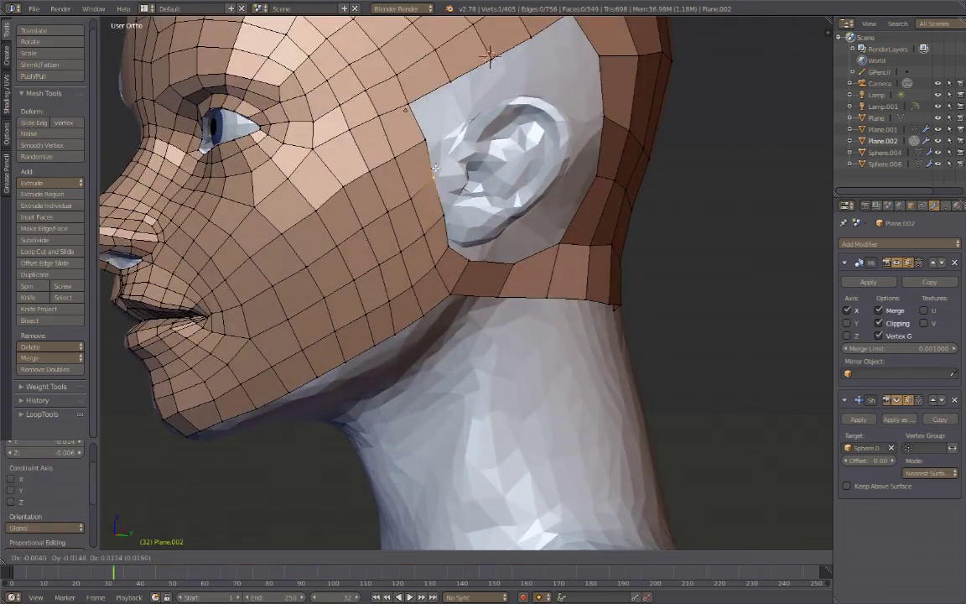
left_click(435, 168)
key("KP_3")
scroll(436, 199, "up", 2)
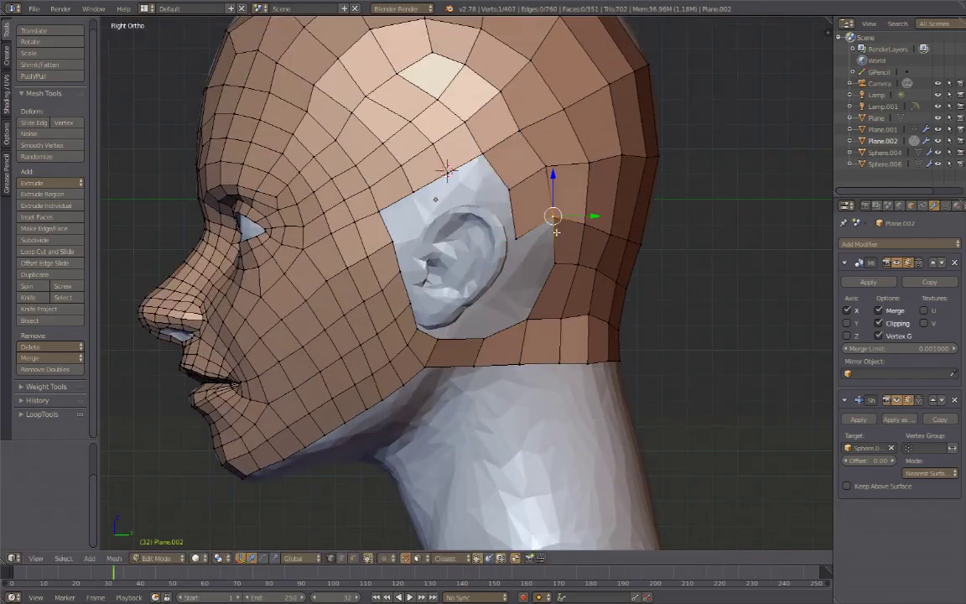
key("e")
left_click(504, 270)
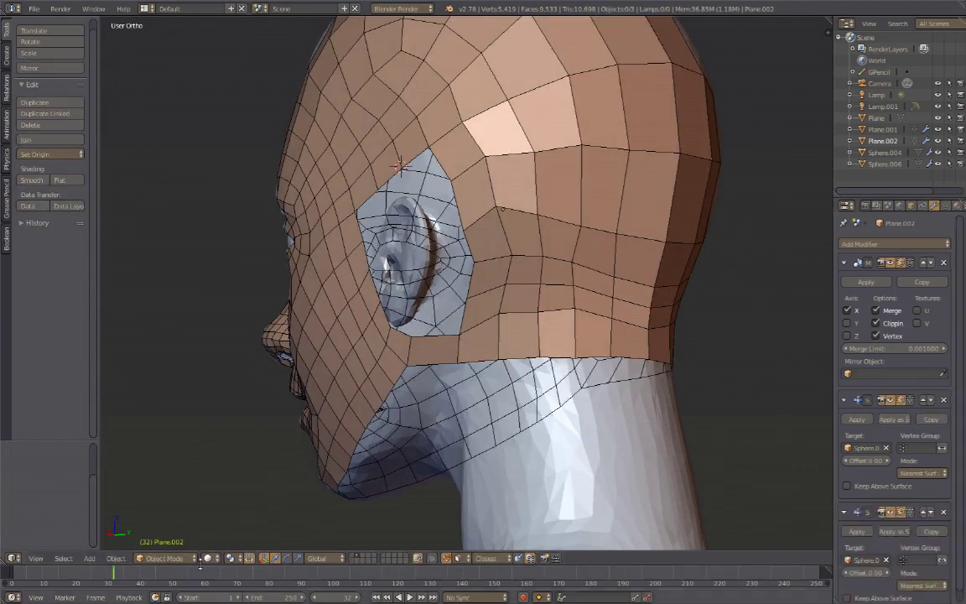
Step: Change the retopology mesh's mode from the mode menu and grab vertices around the ear rim
left_click(165, 558)
left_click(147, 470)
scroll(927, 544, "down", 2)
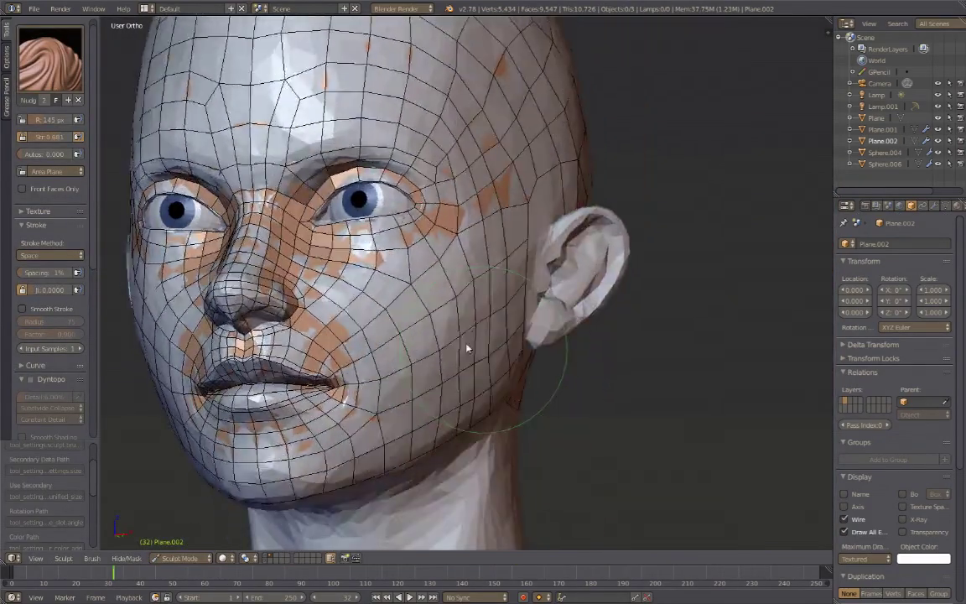
key("g")
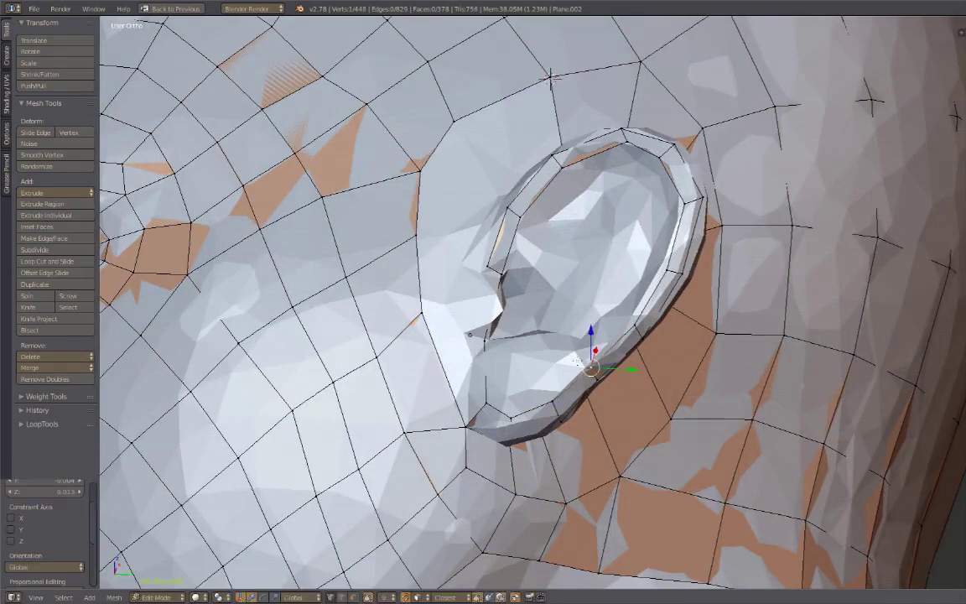
Step: Shape the loop of faces around the ear rim by moving its vertices
middle_click_drag(551, 77, 561, 355)
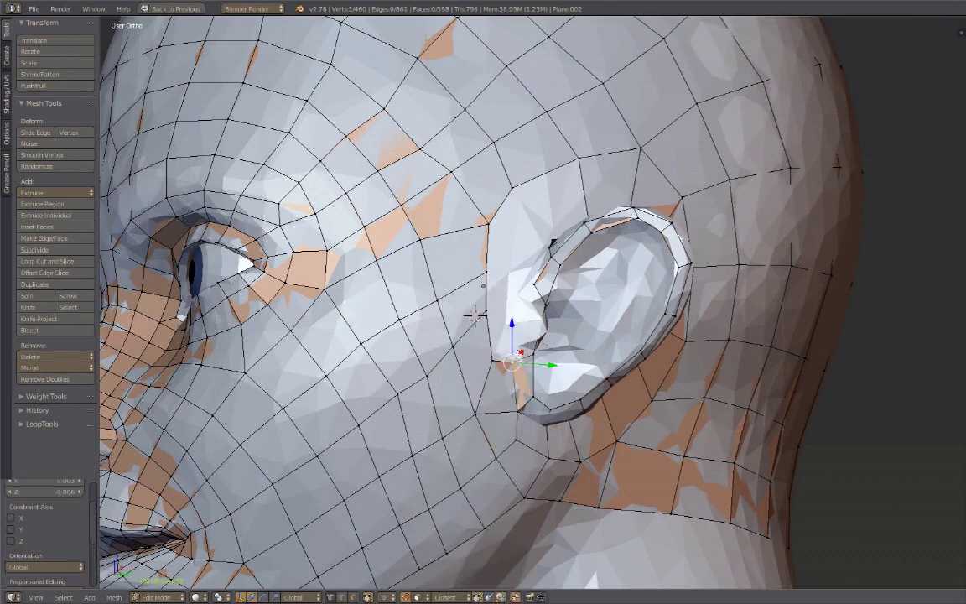
key("w")
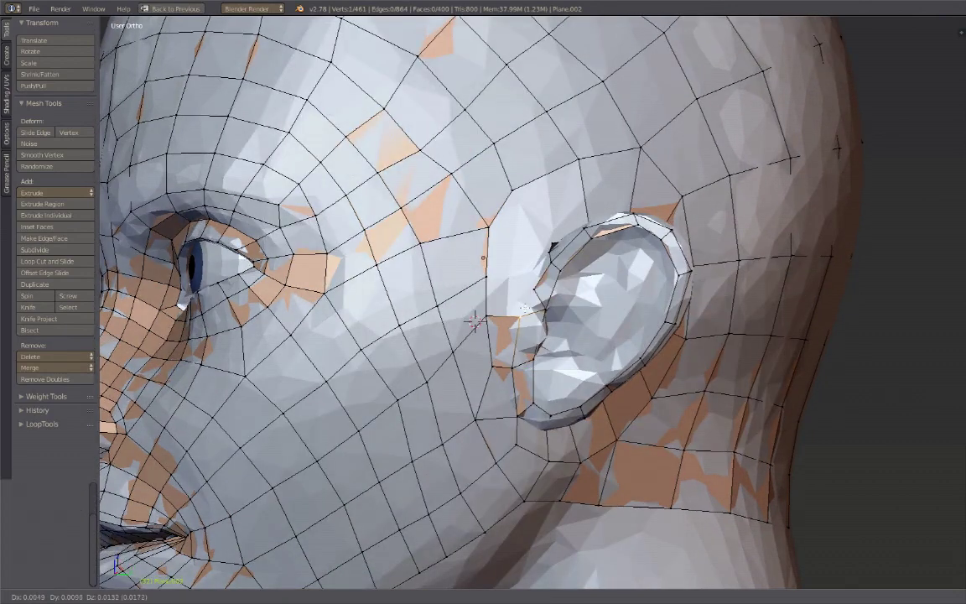
left_click(522, 309)
mouse_move(522, 308)
middle_mouse_down()
mouse_move(605, 288)
mouse_move(415, 325)
mouse_move(399, 252)
mouse_move(475, 279)
mouse_move(523, 432)
mouse_move(405, 248)
mouse_move(517, 316)
mouse_move(415, 266)
middle_mouse_up()
left_click(545, 296)
Step: Restore the normal window layout and subdivide the selected edges near the ear
key("ctrl+Up")
key("w")
left_click(399, 251)
Step: Return to Object Mode and apply the upper Shrinkwrap modifier
left_click(473, 323)
key("Tab")
left_click(933, 207)
left_click(856, 373)
Step: Select the boundary loop of the hole in front of the ear and run Grid Fill on it
key("Tab")
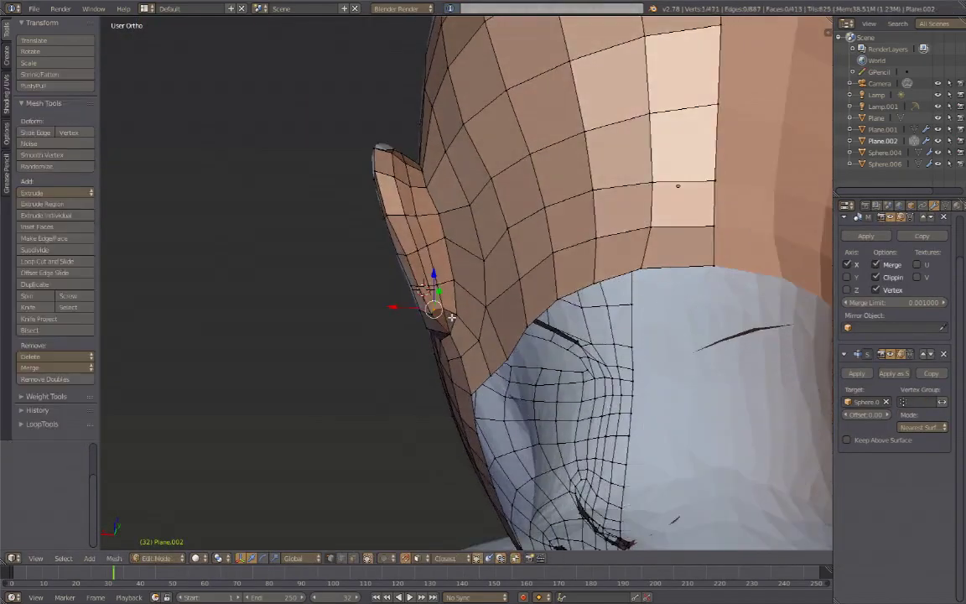
mouse_move(469, 319)
middle_mouse_down()
mouse_move(537, 327)
mouse_move(562, 317)
middle_mouse_up()
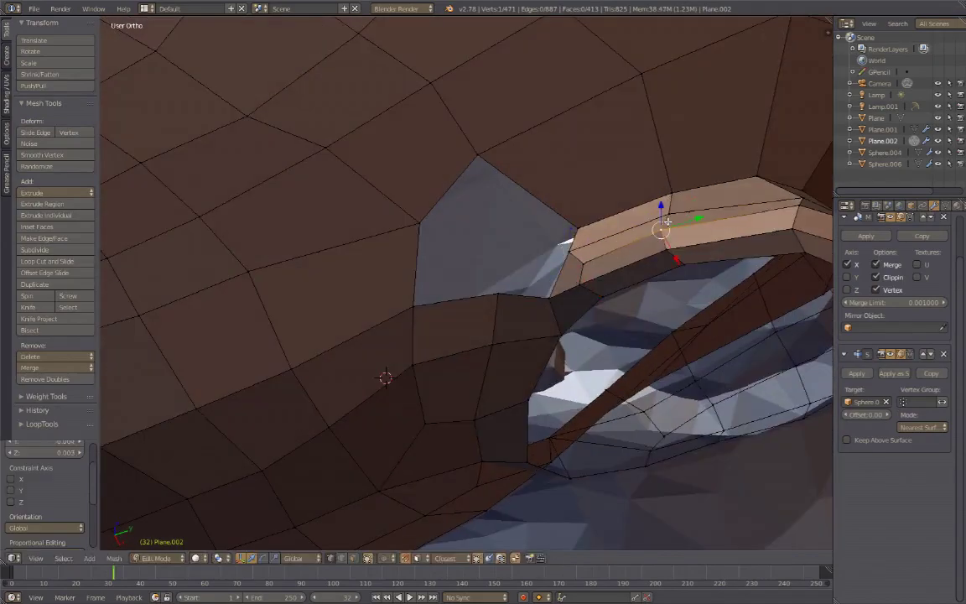
mouse_move(666, 220)
middle_mouse_down()
mouse_move(453, 291)
mouse_move(482, 317)
mouse_move(462, 267)
middle_mouse_up()
mouse_move(515, 228)
middle_mouse_down()
mouse_move(585, 218)
mouse_move(519, 210)
middle_mouse_up()
left_click(590, 191)
key("alt+m")
left_click(489, 192, "alt")
key("space")
type("grid")
left_click(594, 238)
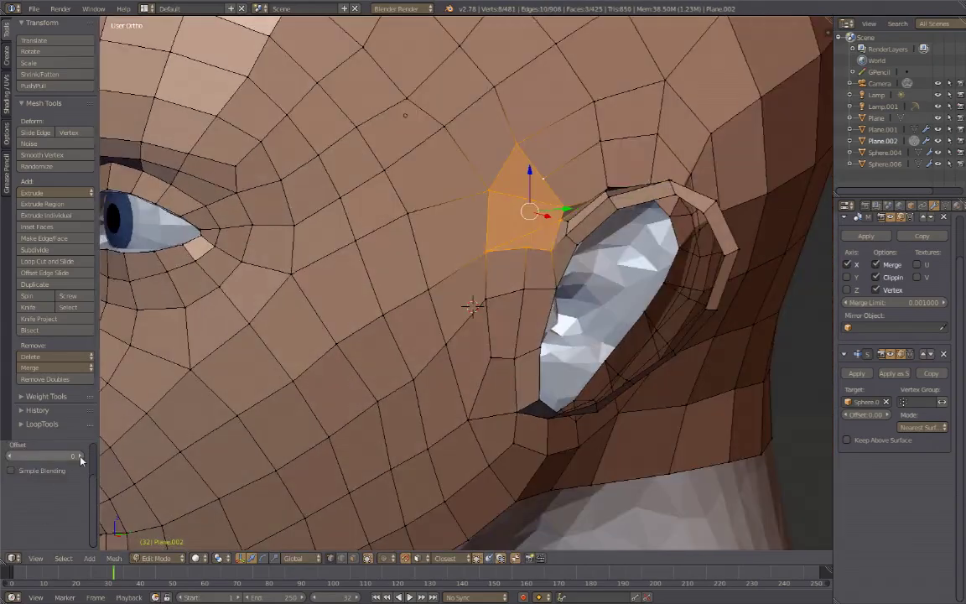
key("ctrl+z")
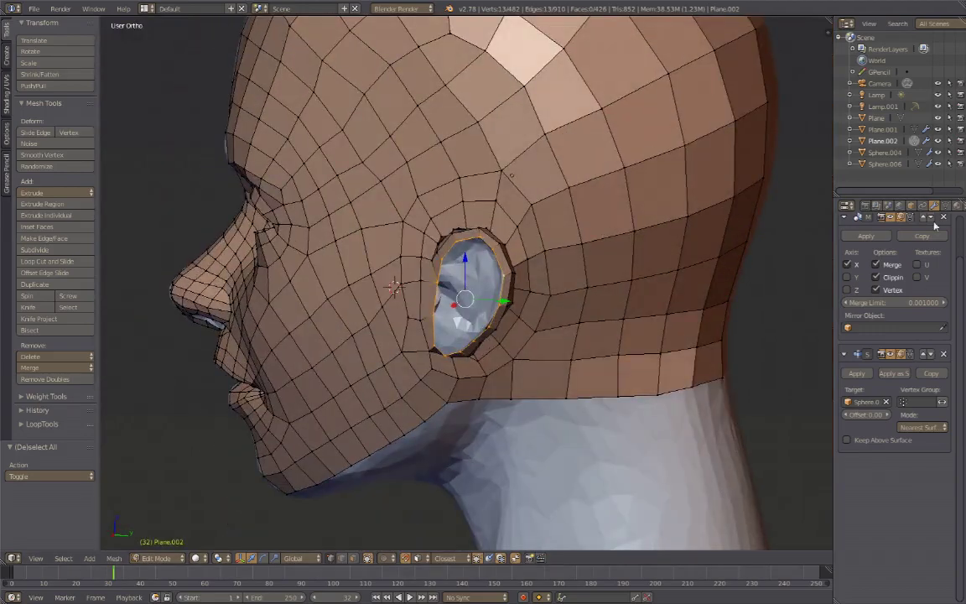
Step: Turn on see-through display so the sculpt shows through the retopology mesh
left_click(911, 205)
left_click(902, 519)
scroll(564, 218, "up", 2)
scroll(564, 217, "up", 2)
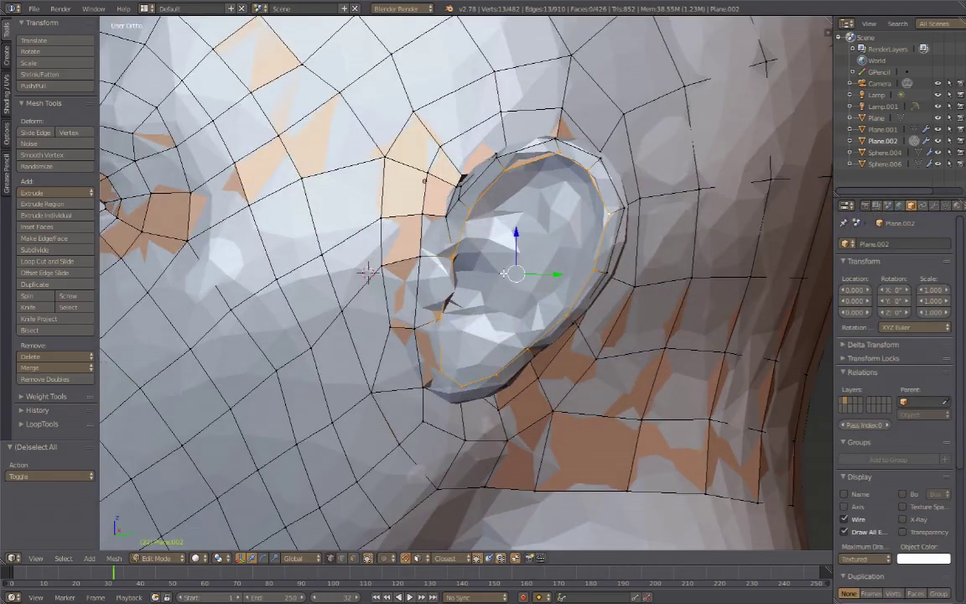
scroll(564, 217, "up", 2)
Step: Extrude and scale the ear-hole loop inward twice to form stepped rings
key("e")
key("s")
left_click(539, 324)
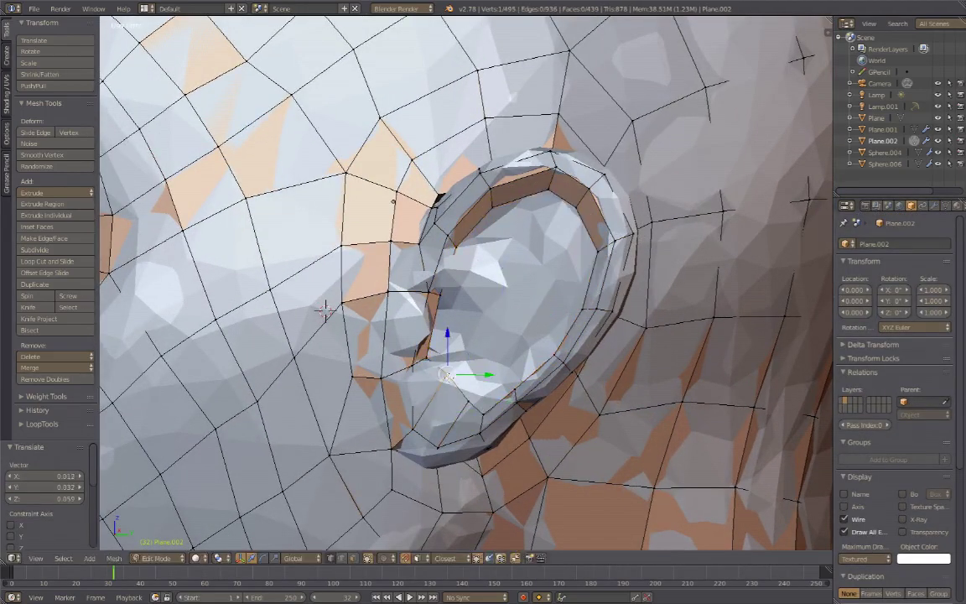
scroll(326, 310, "up", 3)
scroll(263, 302, "up", 2)
key("e")
key("s")
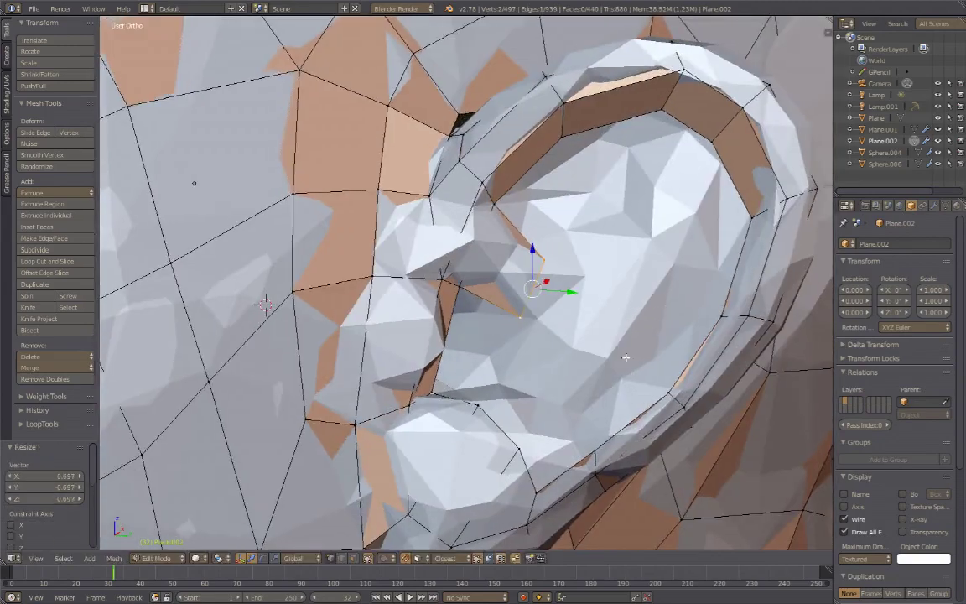
left_click(263, 302)
Step: Bridge two edges with a face and add loop cuts inside the ear, undoing an unwanted cut
key("ctrl+space")
key("f")
key("a")
scroll(443, 226, "down", 3)
key("ctrl+r")
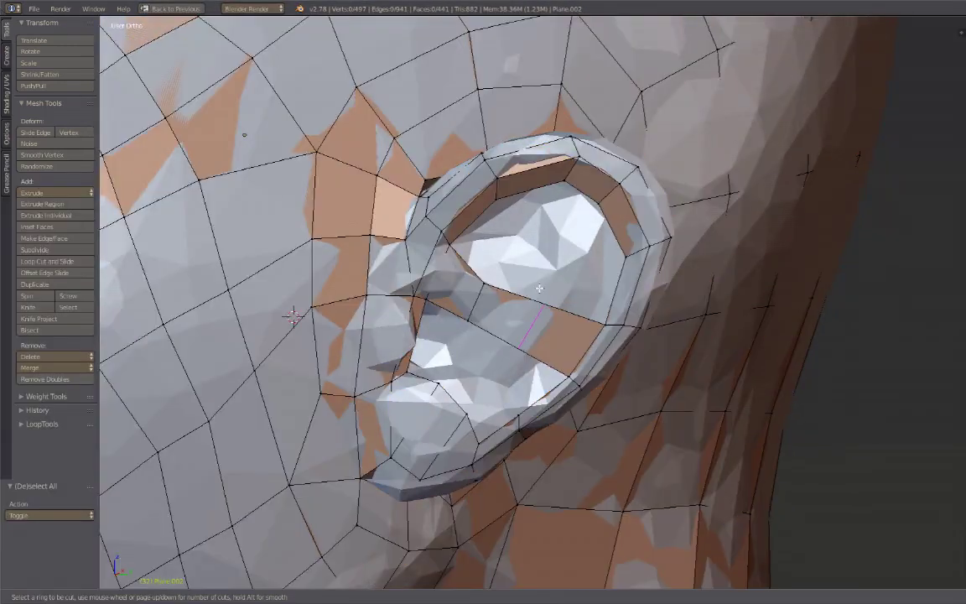
left_click(474, 289)
key("f")
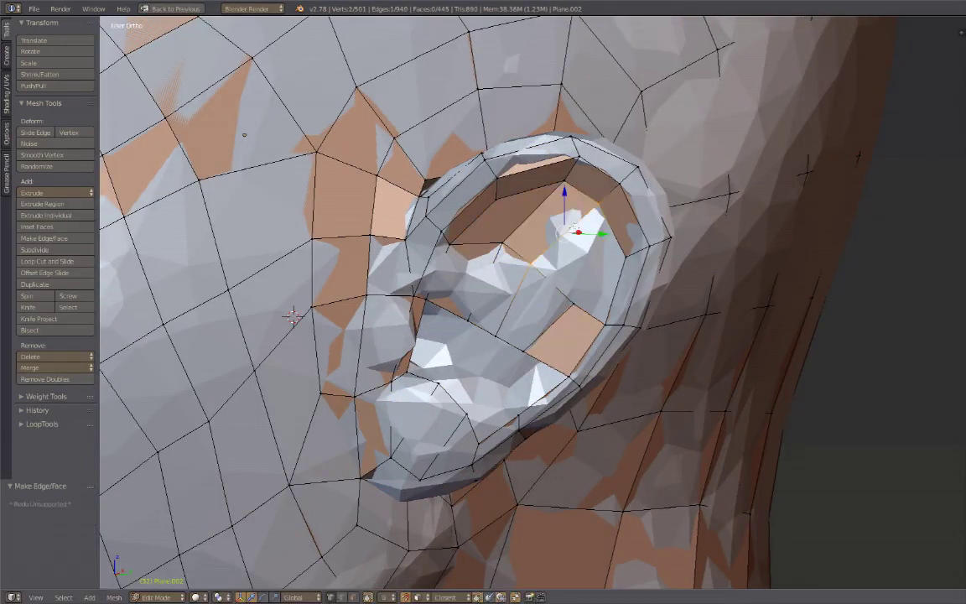
middle_click_drag(570, 251, 610, 304)
key("ctrl+r")
left_click(609, 304)
left_click(619, 290)
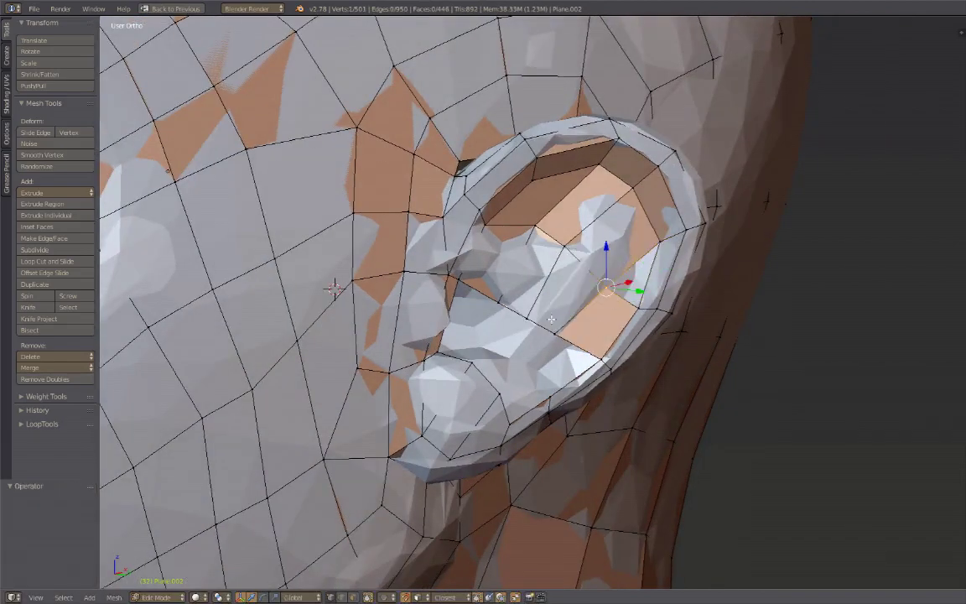
key("ctrl+z")
Step: Fill the five-vertex hole inside the ear and knife-cut new edges
middle_click_drag(618, 370, 521, 312)
scroll(521, 313, "up", 2)
key("g")
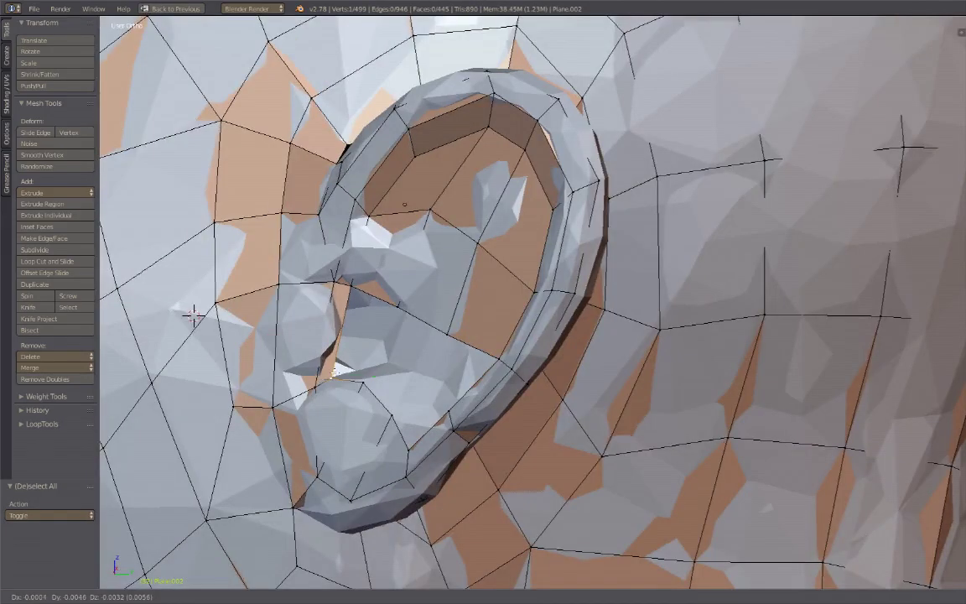
right_click(335, 371)
middle_click_drag(410, 388, 475, 408)
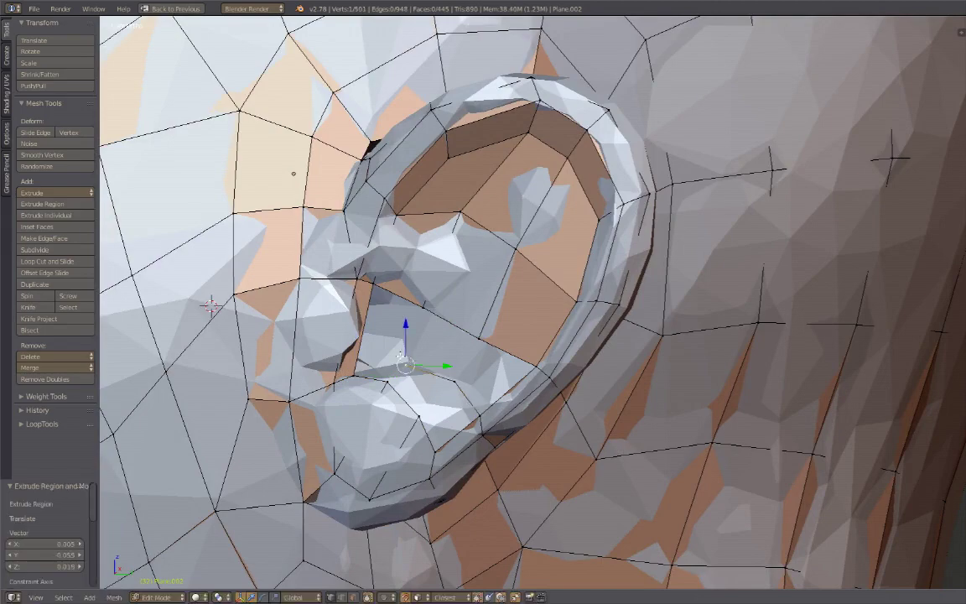
middle_click_drag(400, 356, 409, 357)
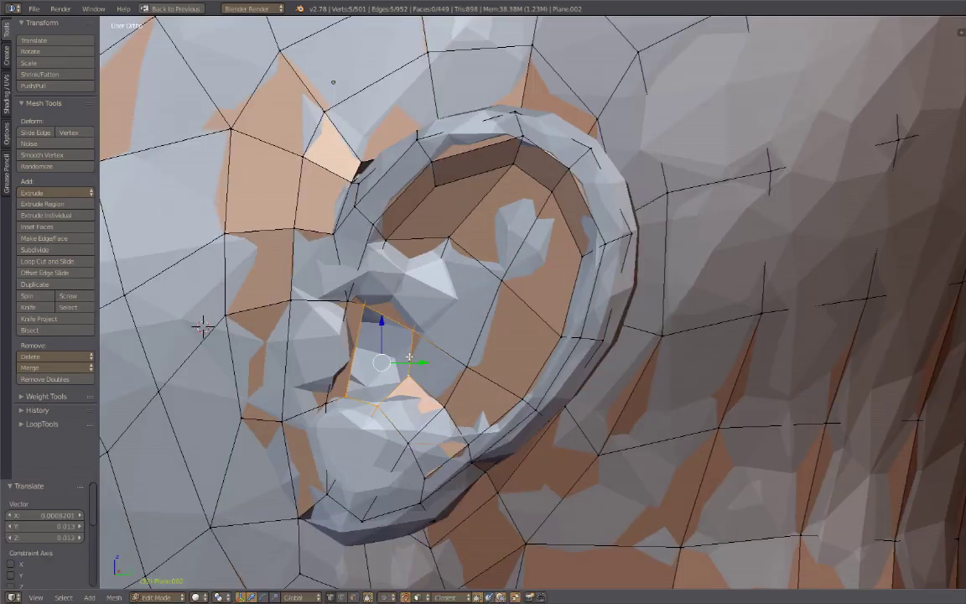
key("f")
key("a")
key("k")
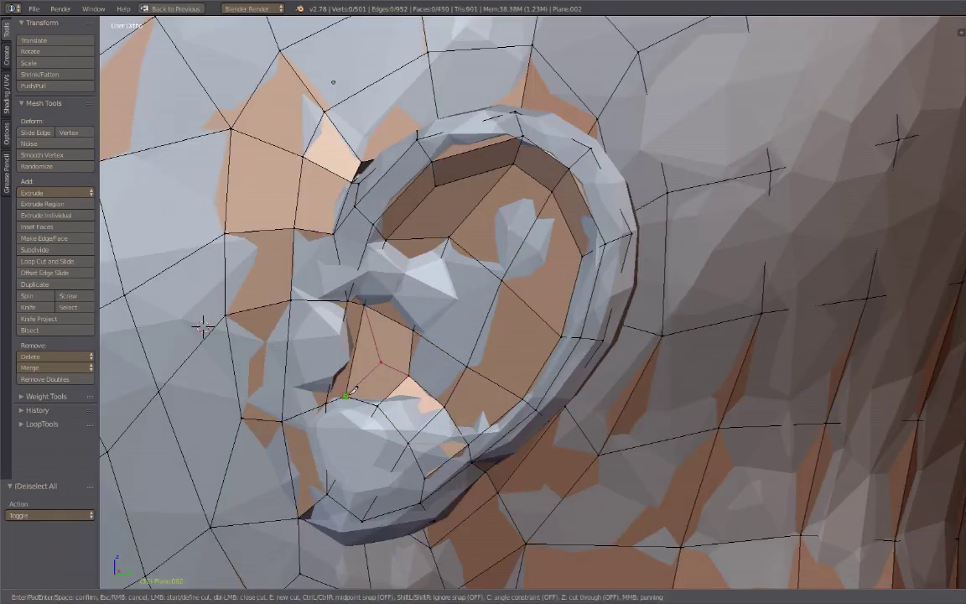
key("Return")
scroll(354, 389, "down", 3)
Step: Switch to face selection and move a face inside the ear into place
key("3")
middle_click_drag(469, 335, 419, 293)
right_click_drag(410, 394, 446, 418)
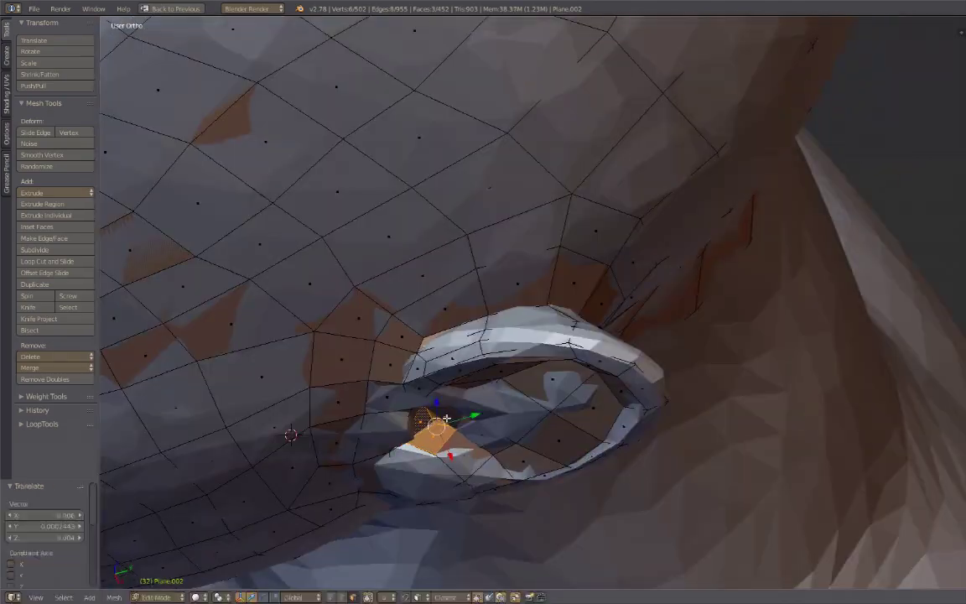
scroll(446, 418, "down", 3)
middle_click_drag(446, 417, 503, 394)
scroll(503, 394, "down", 3)
Step: Try Sculpt Mode from the mode menu, restore the window layout, and return to Edit Mode
key("Tab")
key("Tab")
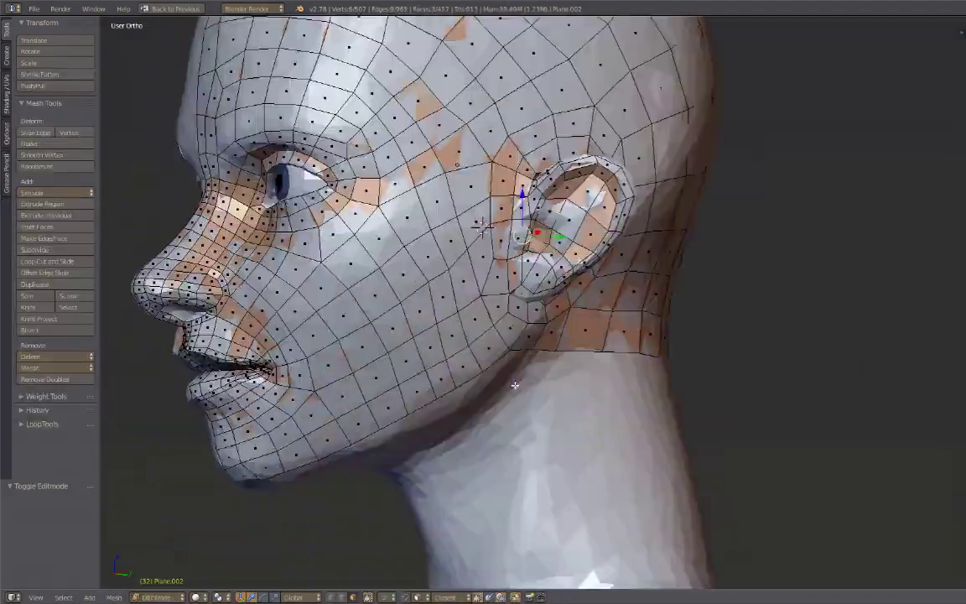
key("Tab")
scroll(514, 385, "down", 2)
key("Tab")
mouse_move(431, 356)
middle_mouse_down()
mouse_move(503, 285)
mouse_move(590, 318)
mouse_move(578, 285)
mouse_move(619, 265)
middle_mouse_up()
key("Tab")
left_click(165, 597)
left_click(171, 521)
scroll(553, 370, "up", 2)
key("ctrl+Up")
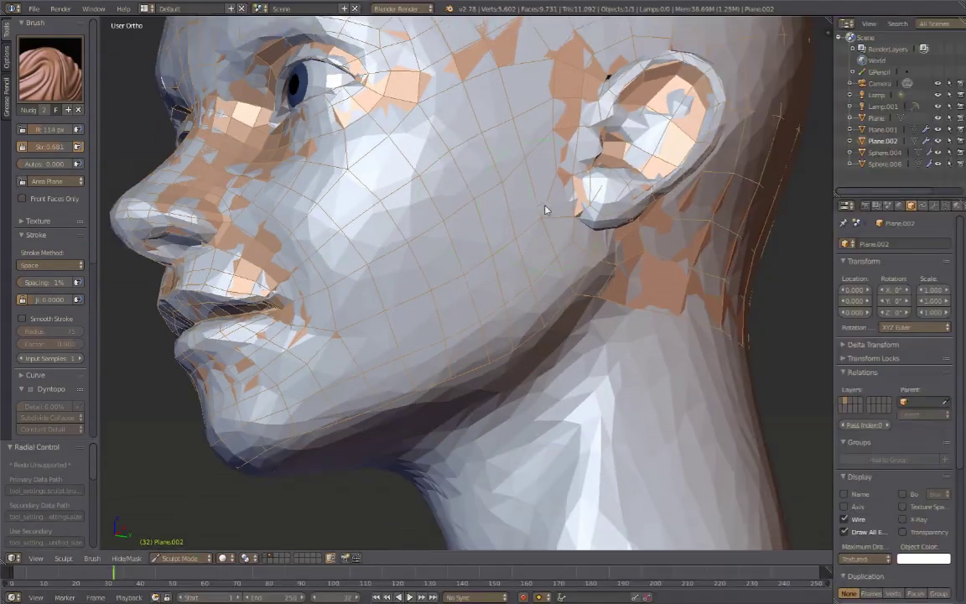
key("Tab")
Step: Adjust the under-chin faces and extrude a new edge from a chin vertex
middle_click_drag(434, 507, 335, 276)
key("ctrl+r")
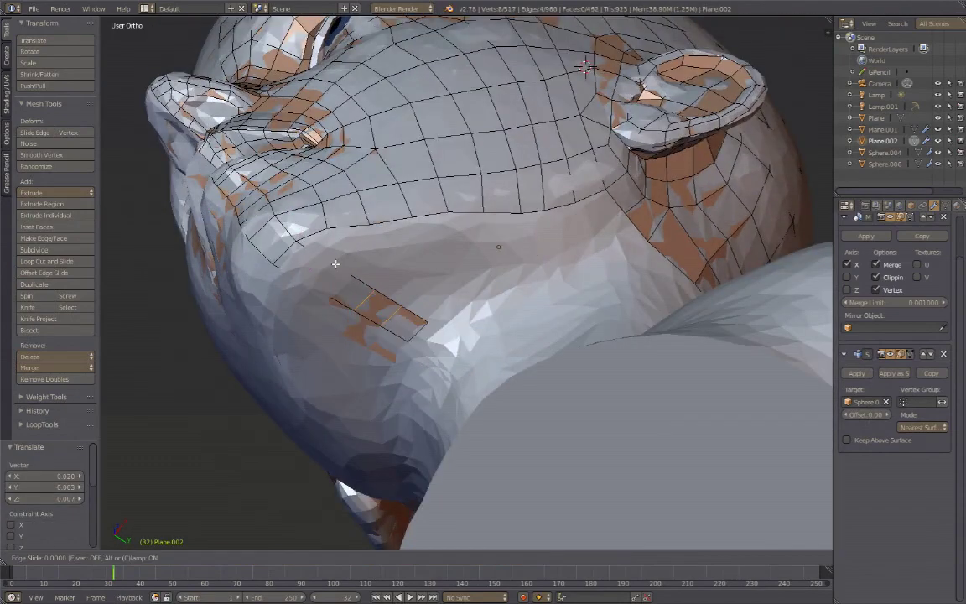
left_click(503, 275)
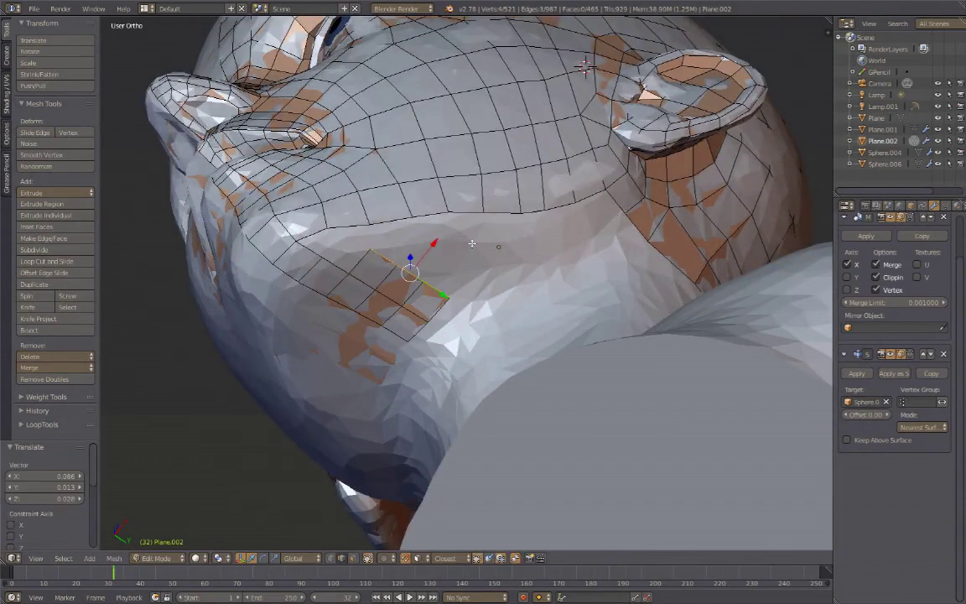
right_click(319, 234)
key("e")
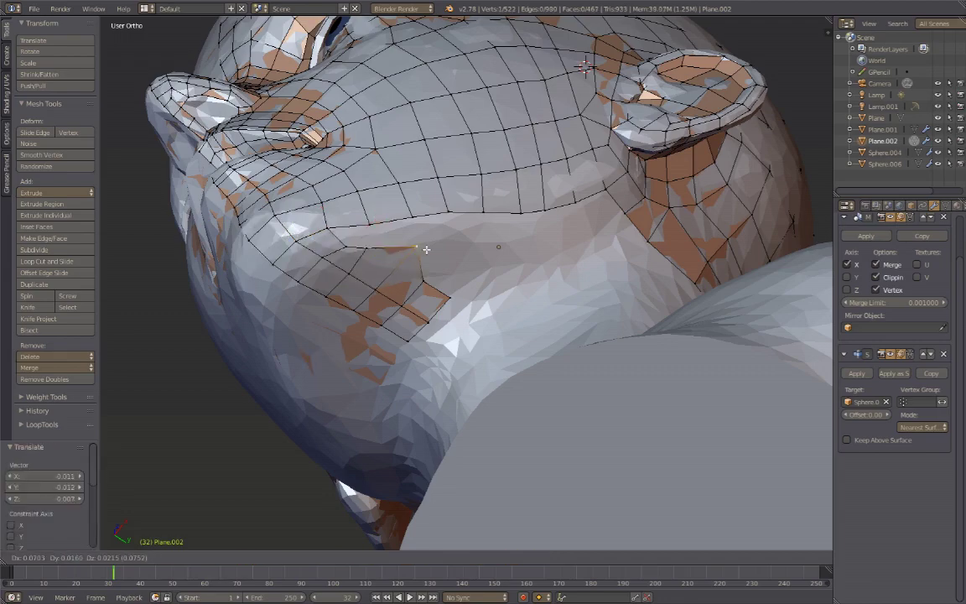
Step: Move a vertex on the neck edge onto the neck surface
middle_click_drag(374, 217, 436, 251)
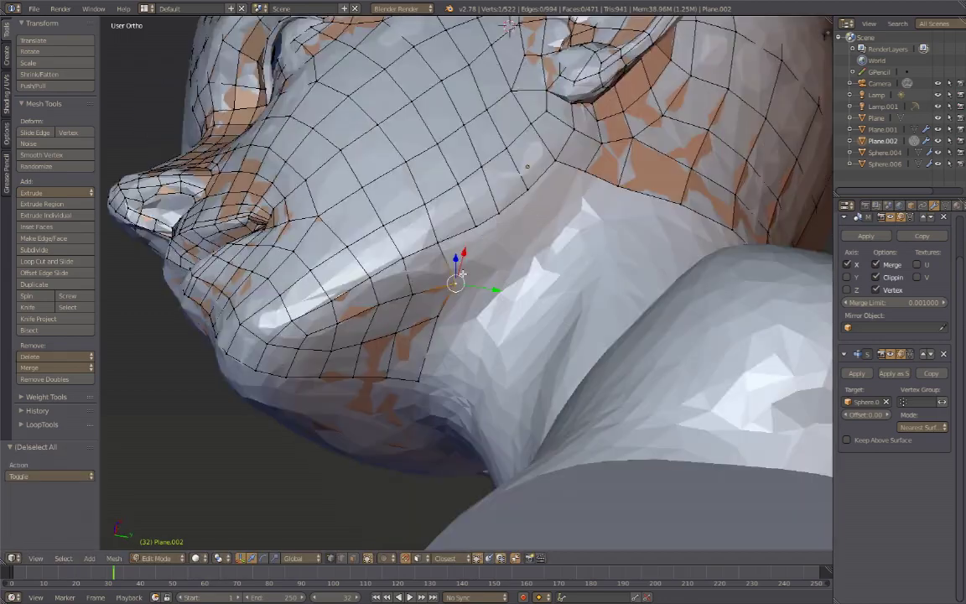
key("a")
right_click(442, 220)
key("g")
left_click(526, 252)
scroll(526, 252, "down", 3)
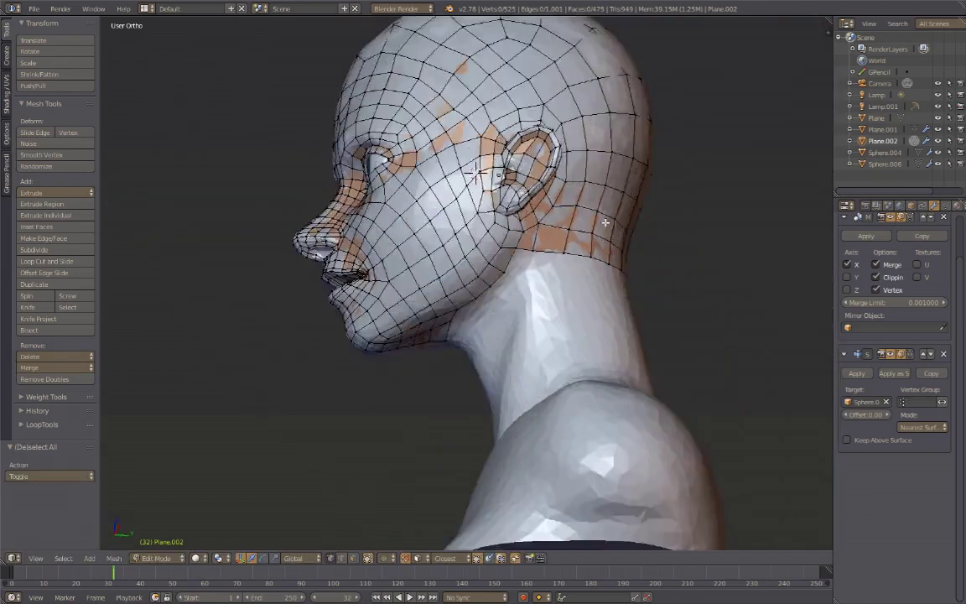
Step: Extend a face strip from the under-chin edge path down the neck
key("a")
mouse_move(436, 276)
middle_mouse_down()
mouse_move(396, 363)
mouse_move(419, 335)
mouse_move(428, 289)
mouse_move(647, 65)
mouse_move(570, 252)
middle_mouse_up()
right_click(428, 289, "ctrl")
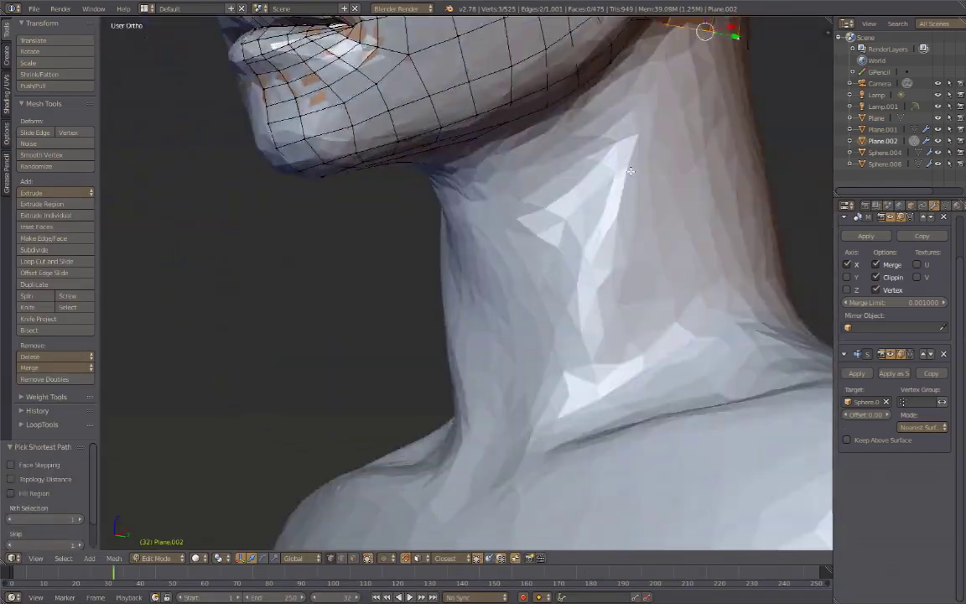
left_click(570, 411, "ctrl")
key("a")
Step: Extrude a strip from a neck vertex and place it down the neck
mouse_move(780, 220)
middle_mouse_down()
mouse_move(710, 303)
mouse_move(701, 162)
middle_mouse_up()
scroll(710, 303, "up", 3)
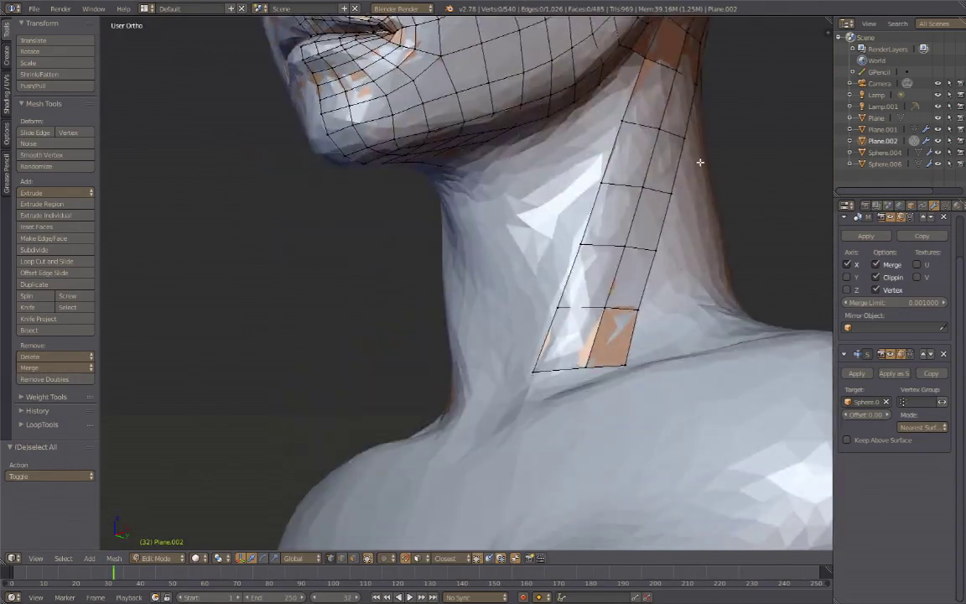
right_click(469, 165)
middle_click_drag(470, 165, 501, 196)
key("e")
left_click(533, 409)
key("g")
left_click(533, 409)
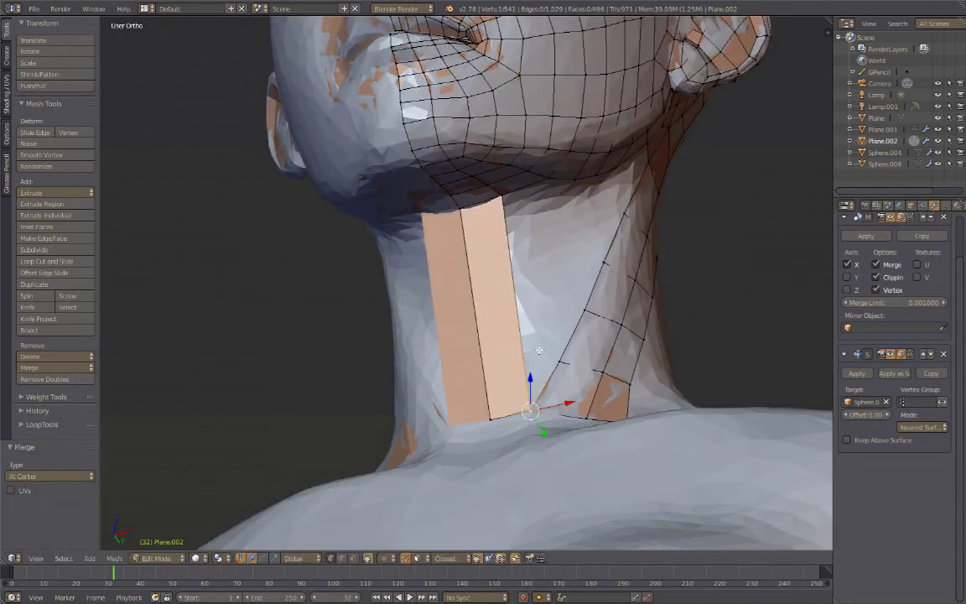
Step: Add three loop cuts across the neck strip and fill two faces
key("ctrl+r")
scroll(502, 333, "up", 1)
mouse_move(534, 410)
middle_mouse_down()
mouse_move(501, 333)
mouse_move(546, 378)
mouse_move(507, 275)
middle_mouse_up()
left_click(501, 332)
key("f")
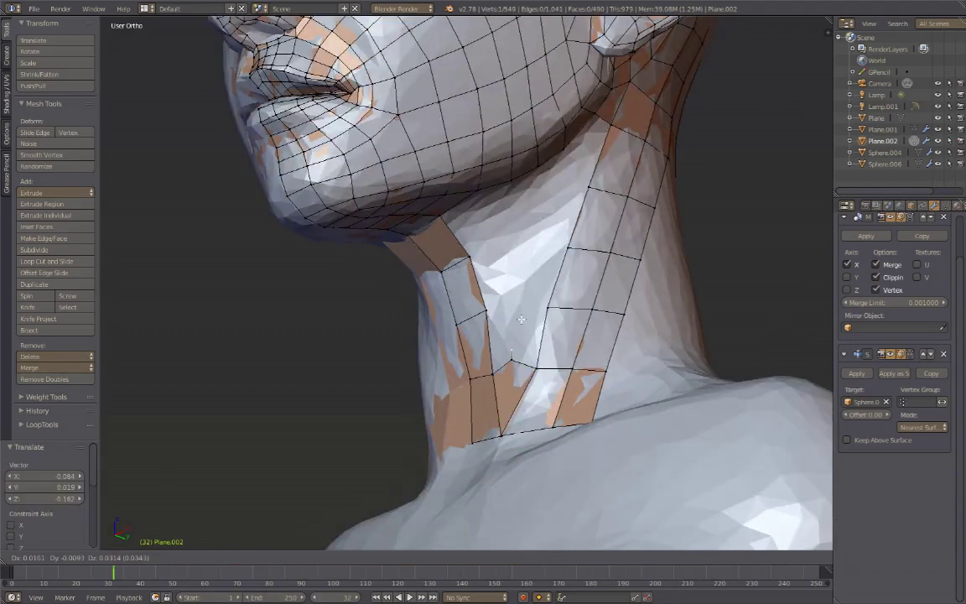
key("f")
key("f")
Step: Reposition neck vertices and fill a new face on the neck
middle_click_drag(503, 403, 429, 153)
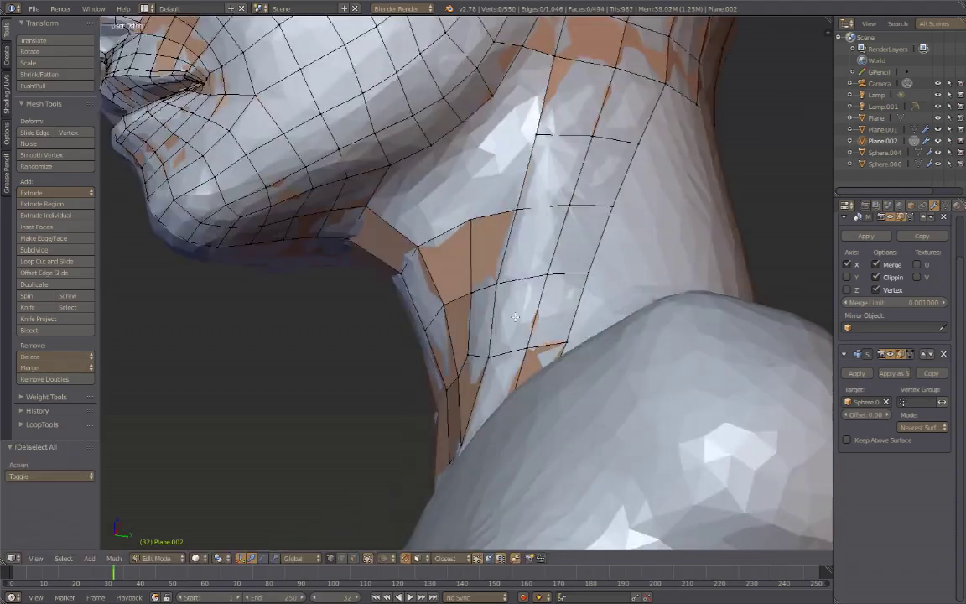
key("g")
left_click(428, 153)
right_click(538, 134)
key("g")
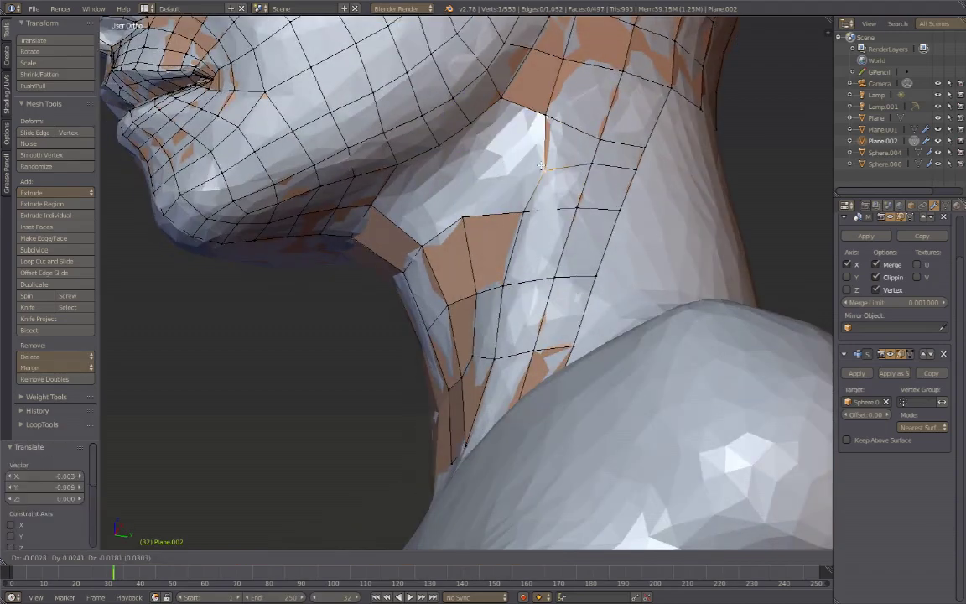
key("f")
Step: Fill faces near the jaw and move their vertices into place
middle_click_drag(543, 119, 575, 180)
key("g")
left_click(576, 179)
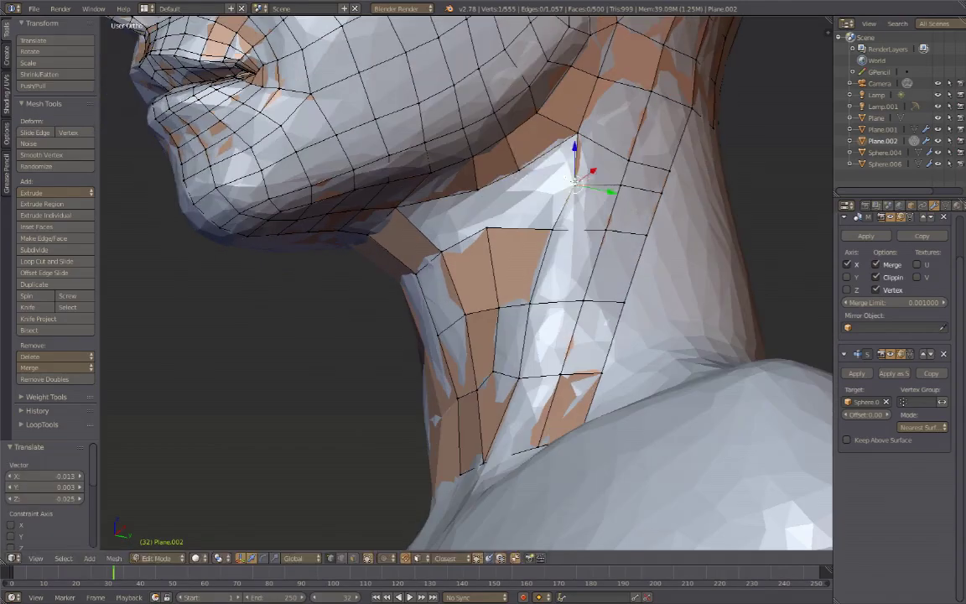
key("f")
key("g")
left_click(436, 223)
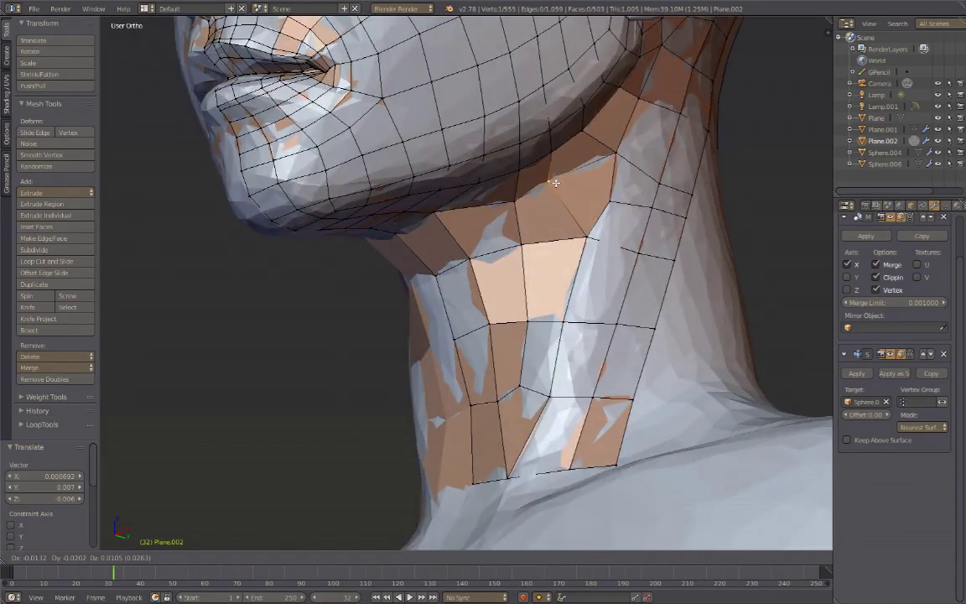
Step: Extrude the back-of-neck edges downward
middle_click_drag(436, 223, 506, 234)
key("e")
left_click(510, 395)
middle_click_drag(510, 394, 588, 439)
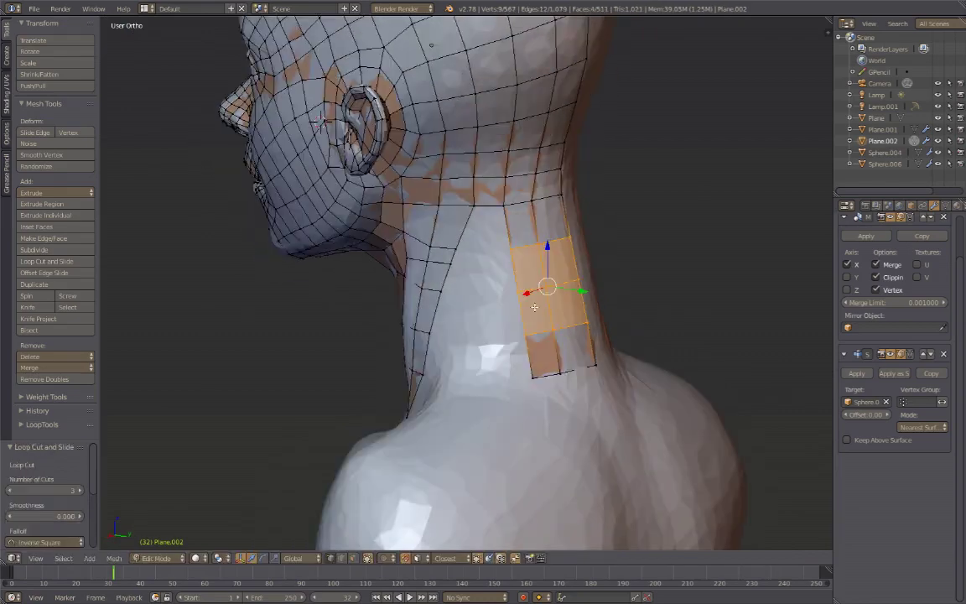
key("a")
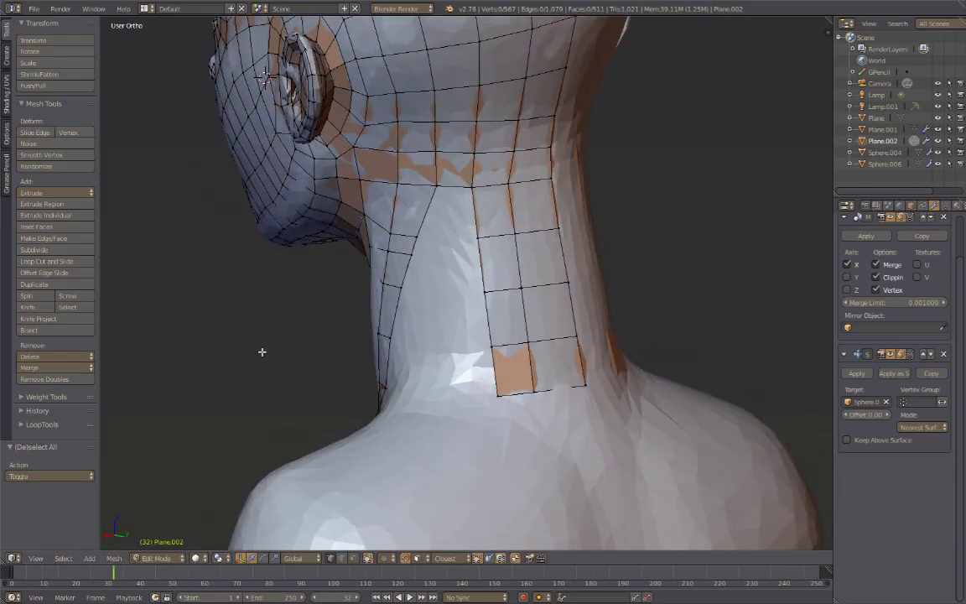
Step: Extend the back-of-neck edge chain into another row of faces
middle_click_drag(262, 352, 248, 216)
middle_click_drag(573, 270, 537, 335)
right_click(522, 401, "ctrl")
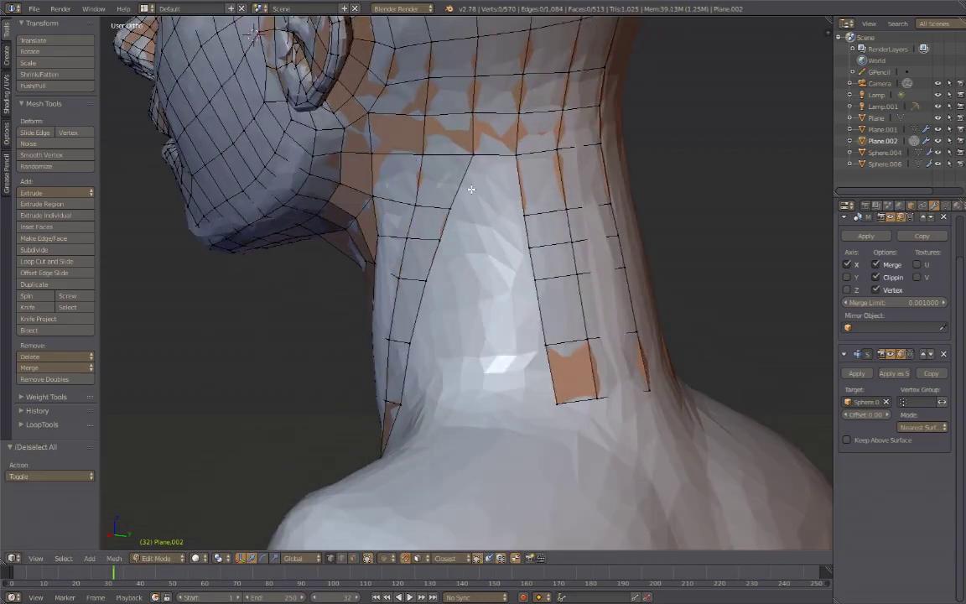
key("e")
left_click(485, 411)
Step: Add a new edge loop across the back-of-neck strip
right_click(496, 356)
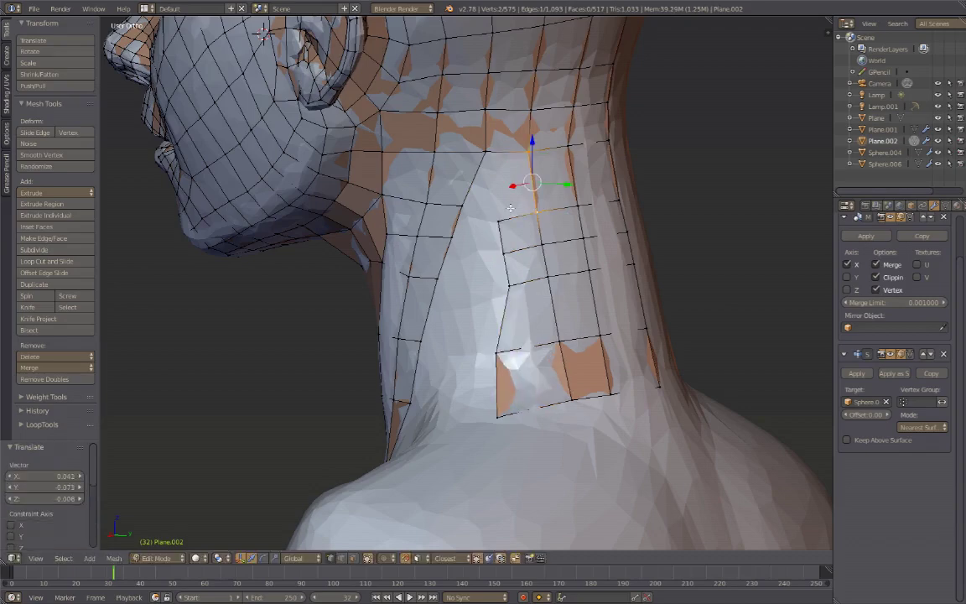
key("g")
key("ctrl+r")
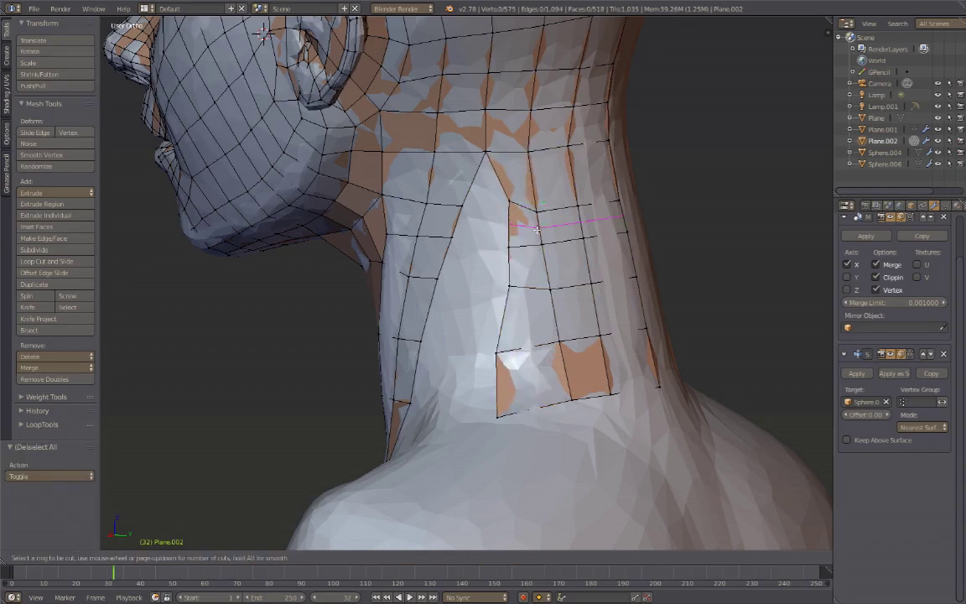
left_click(550, 205)
left_click(541, 191)
Step: Merge a stray vertex onto its neighbour on the side of the neck
middle_click_drag(541, 191, 571, 392)
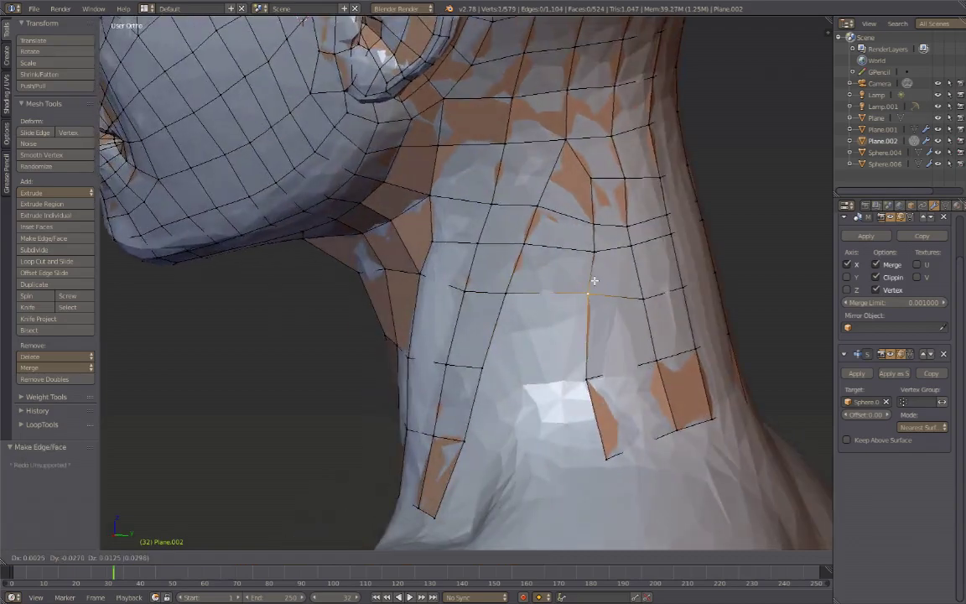
left_click(601, 193)
key("g")
left_click(599, 192)
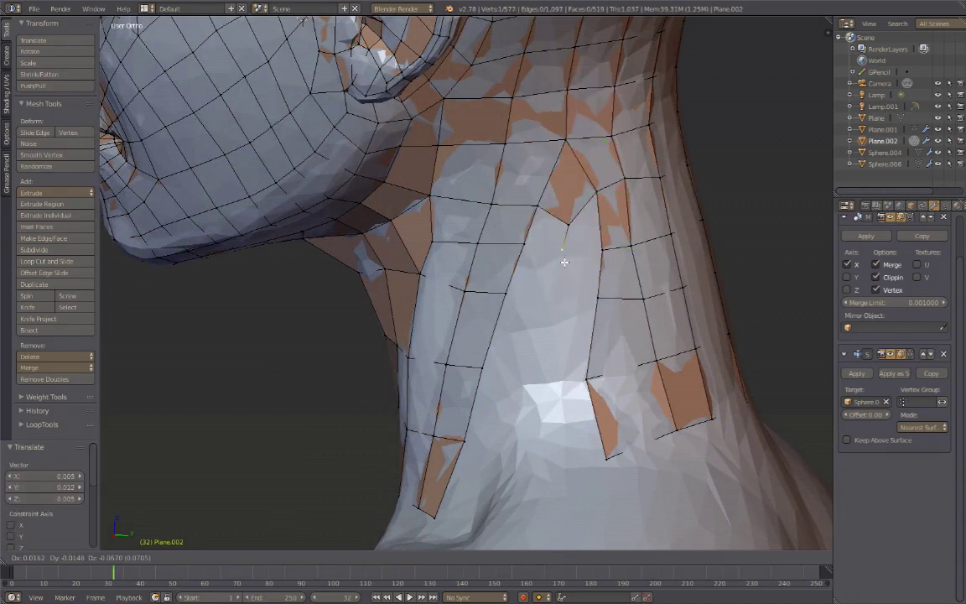
Step: Check the shrinkwrapped mesh in Object Mode, then undo back to mesh editing
key("Tab")
left_click(931, 373)
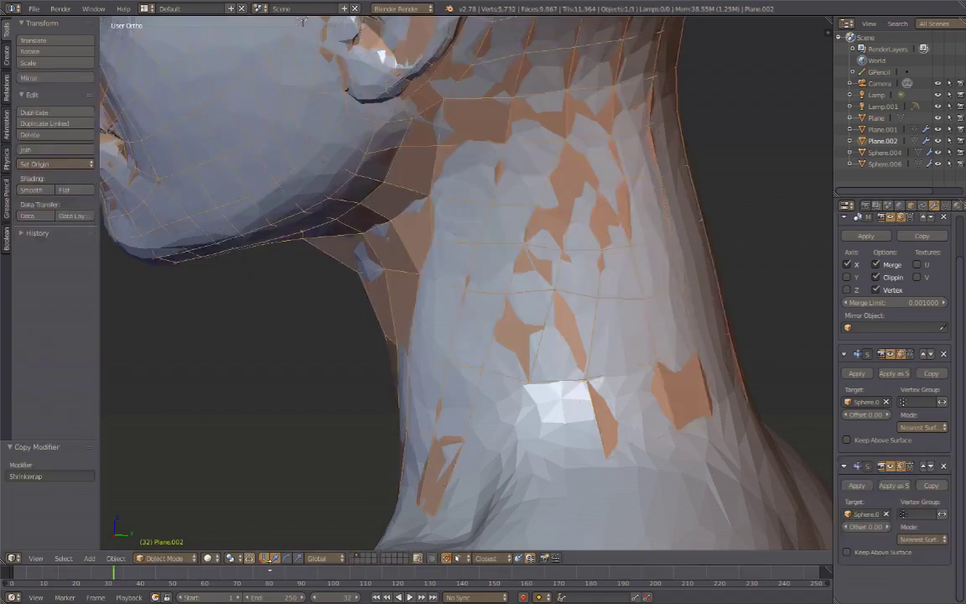
left_click(166, 520)
key("ctrl+z")
key("ctrl+z")
key("ctrl+z")
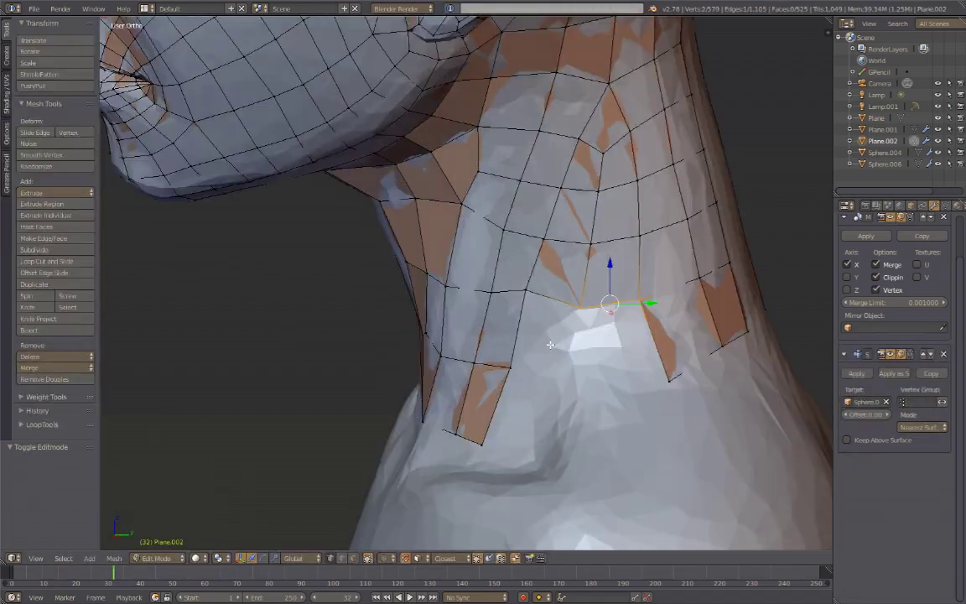
Step: Fill a new quad between two vertices at the neck's edge
middle_click_drag(587, 352, 612, 370)
key("a")
scroll(612, 371, "up", 1)
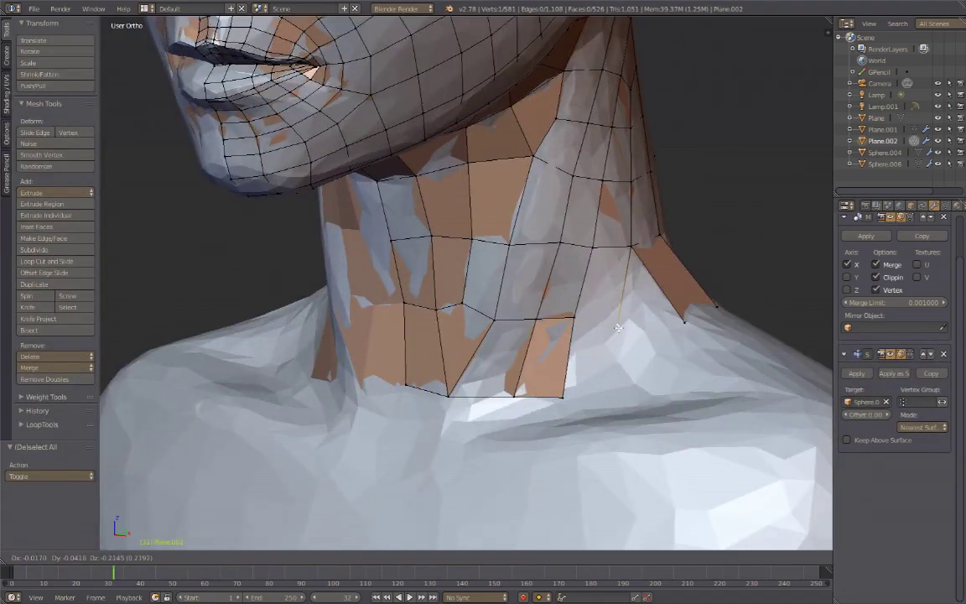
mouse_move(653, 300)
middle_mouse_down()
mouse_move(537, 352)
mouse_move(507, 294)
middle_mouse_up()
right_click(500, 334)
right_click(567, 358, "ctrl")
key("f")
key("g")
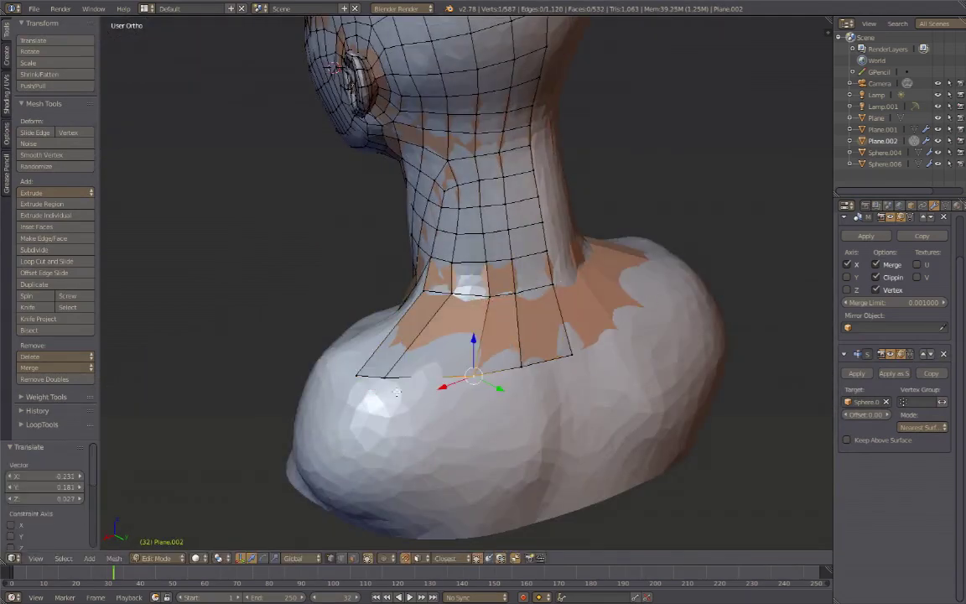
Step: Reposition vertices on the shoulder
key("a")
mouse_move(398, 393)
middle_mouse_down()
mouse_move(739, 430)
mouse_move(531, 344)
mouse_move(626, 322)
middle_mouse_up()
right_click(626, 322)
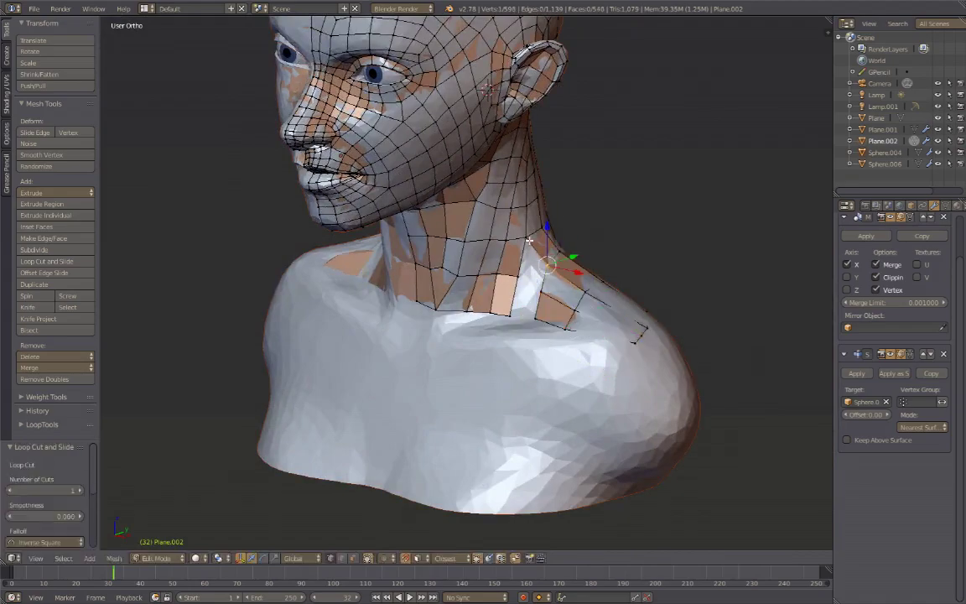
key("a")
middle_click_drag(529, 241, 490, 398)
right_click(490, 399)
key("g")
middle_click_drag(587, 381, 556, 379)
key("g")
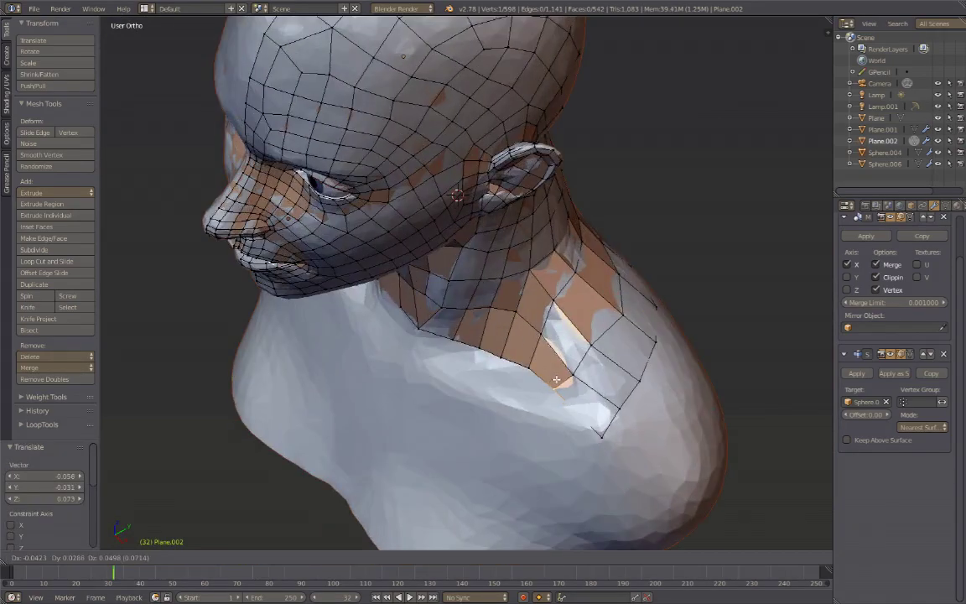
Step: Extrude the lower edge down over the shoulder and add loop cuts across it
mouse_move(564, 314)
middle_mouse_down()
mouse_move(503, 318)
mouse_move(570, 318)
mouse_move(545, 336)
middle_mouse_up()
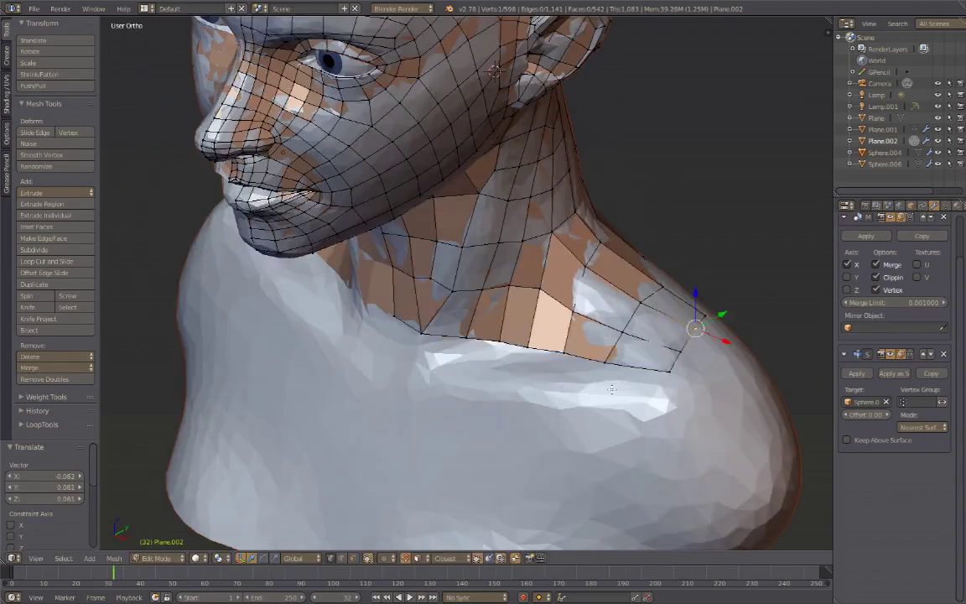
key("e")
left_click(479, 486)
key("ctrl+r")
scroll(503, 403, "up", 2)
left_click(503, 403)
right_click(503, 402)
key("a")
middle_click_drag(503, 402, 648, 384)
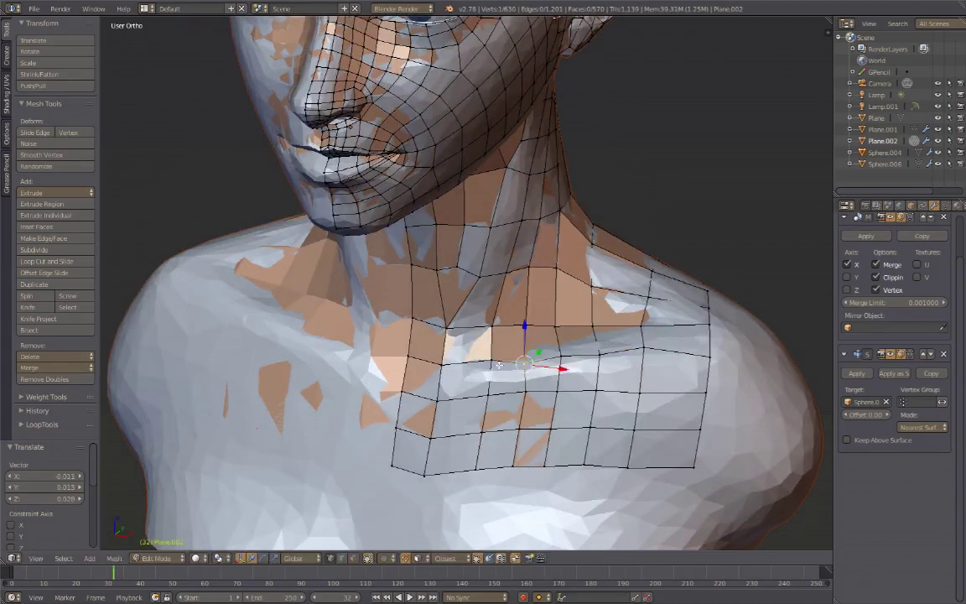
Step: In Object Mode, make the new mesh display through the sculpt
mouse_move(498, 364)
middle_mouse_down()
mouse_move(545, 361)
mouse_move(579, 344)
middle_mouse_up()
key("Tab")
left_click(930, 373)
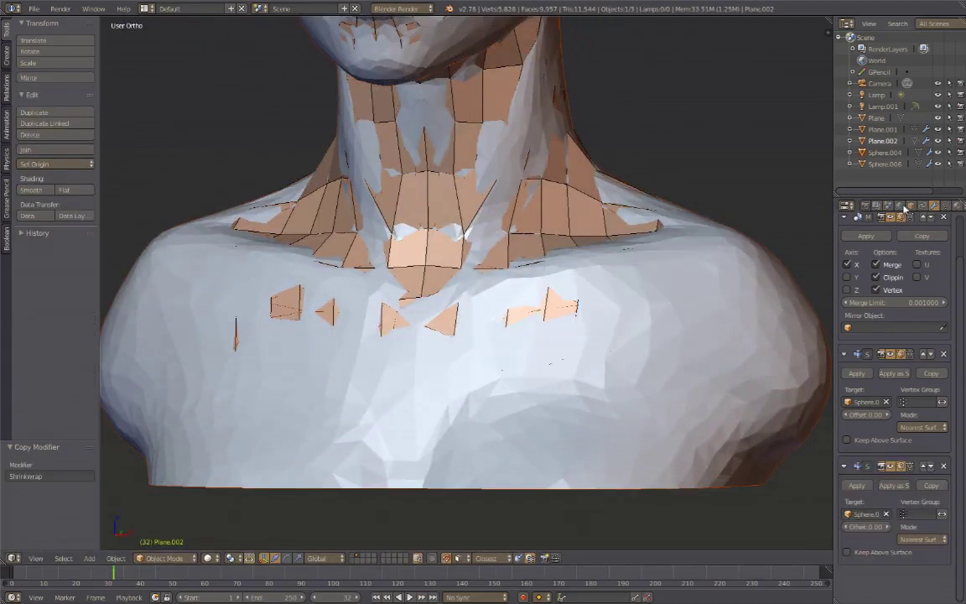
left_click(910, 205)
left_click(903, 519)
left_click(176, 521)
Step: Add Subdivision Surface level 1 to the retopology mesh with Ctrl+1
mouse_move(524, 335)
middle_mouse_down()
mouse_move(495, 330)
mouse_move(592, 287)
mouse_move(572, 321)
middle_mouse_up()
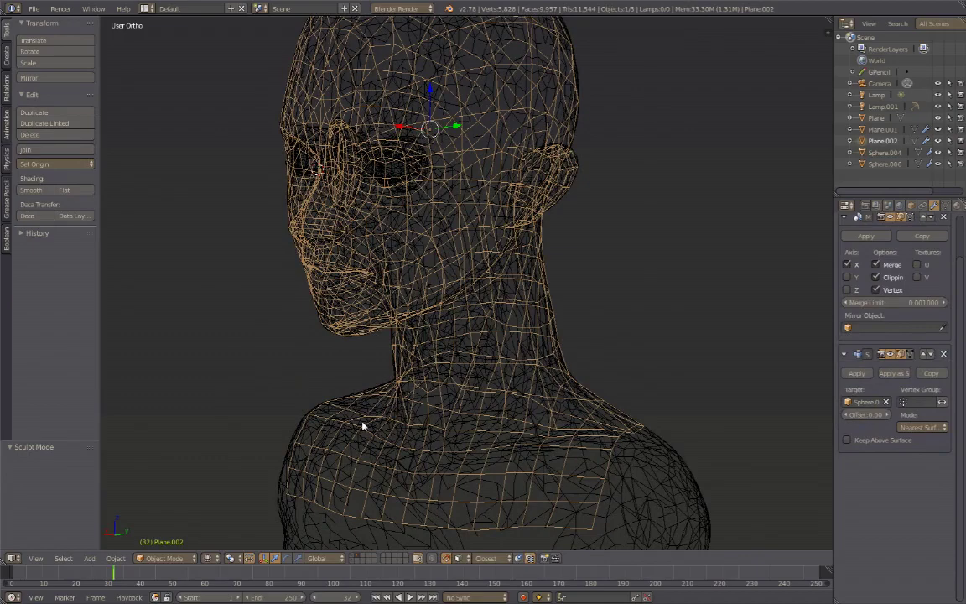
key("ctrl+1")
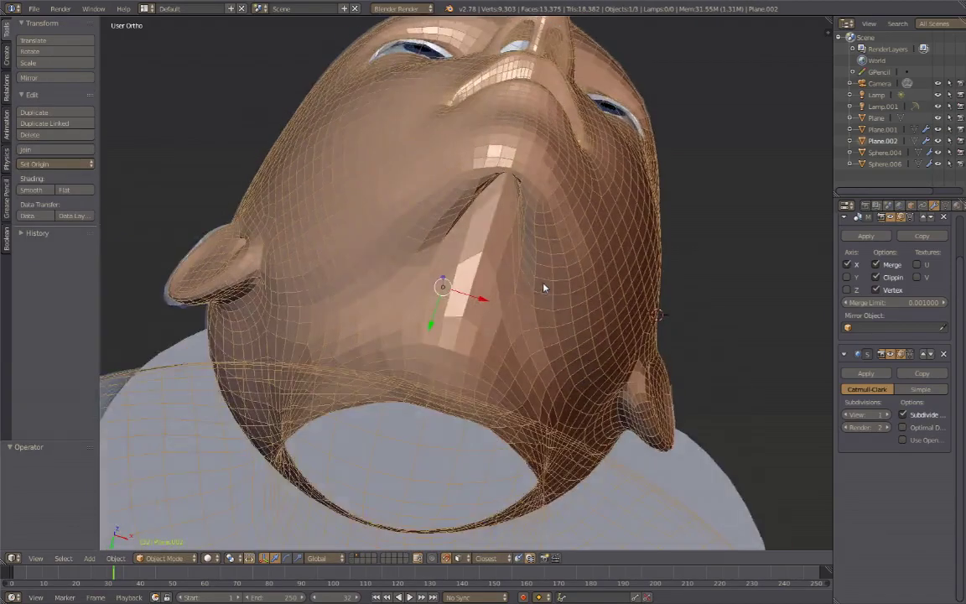
scroll(536, 272, "up", 5)
mouse_move(515, 335)
middle_mouse_down()
mouse_move(612, 384)
mouse_move(587, 356)
mouse_move(324, 316)
middle_mouse_up()
scroll(581, 370, "down", 3)
Step: Nudge the stretched vertices under the jaw into place, then return to Object Mode
key("Tab")
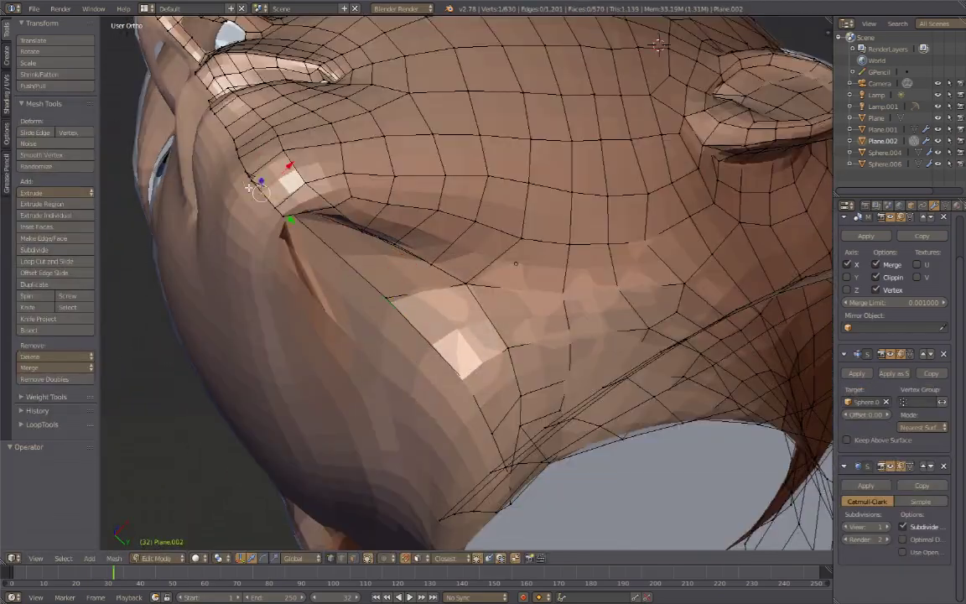
left_click(402, 308)
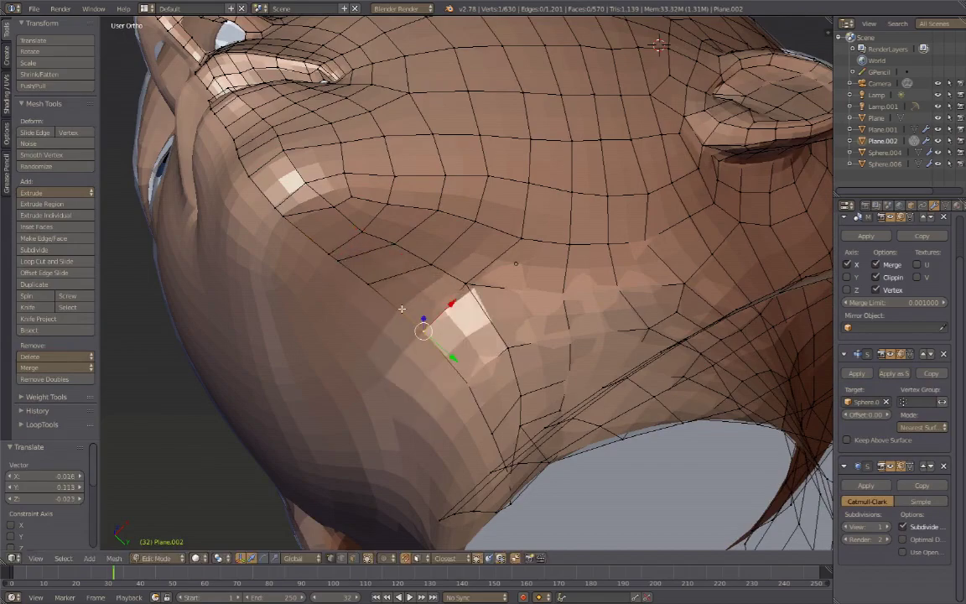
left_click(329, 262)
mouse_move(328, 261)
middle_mouse_down()
mouse_move(453, 249)
mouse_move(578, 325)
mouse_move(367, 308)
middle_mouse_up()
key("Tab")
Step: Move the sculpt to a separate layer, show layer 2, and set subdivision level 2
key("a")
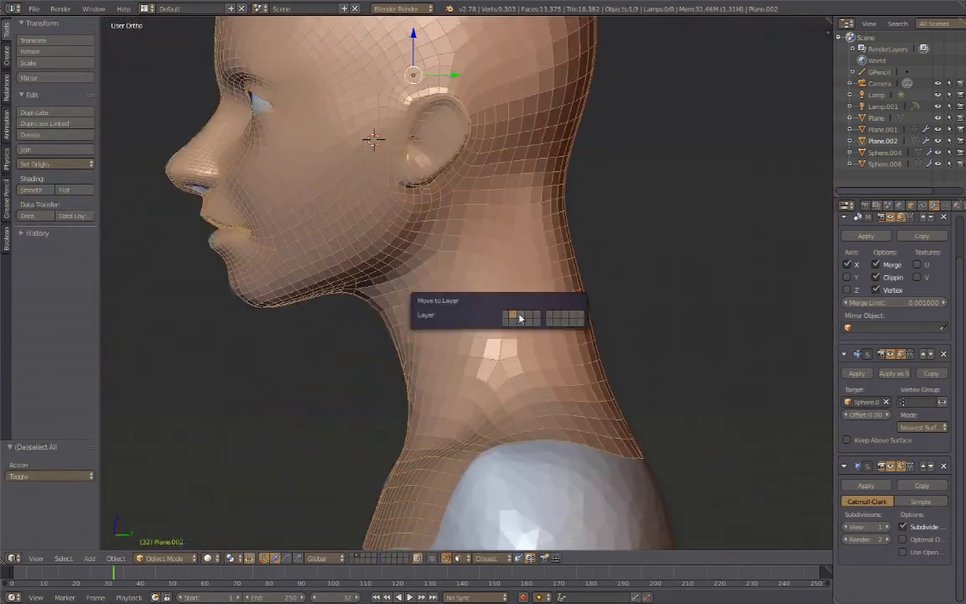
left_click(519, 317)
key("2")
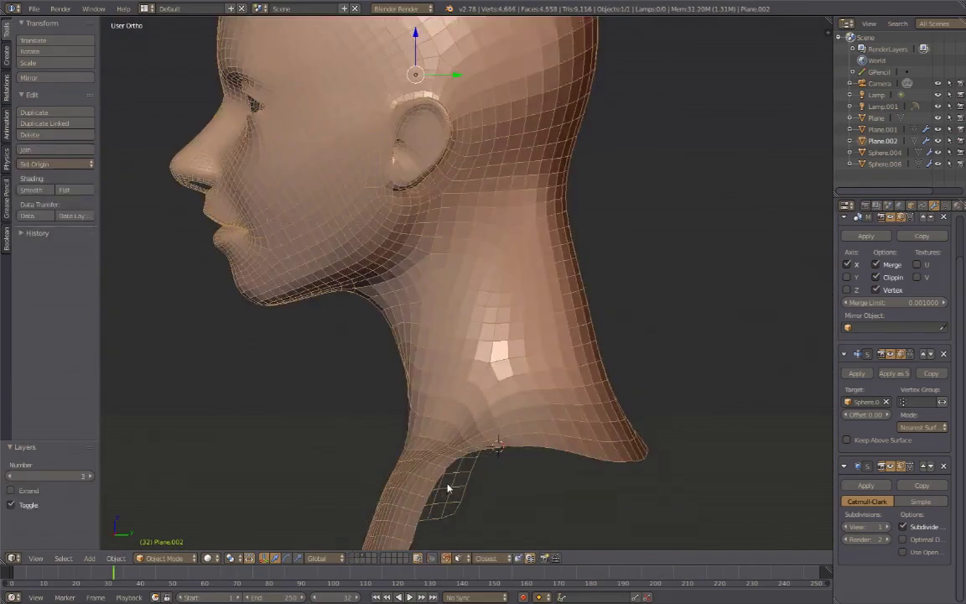
key("KP_1")
key("ctrl+2")
Step: Raise the skin material's Specular Intensity to 0.202
left_click(957, 206)
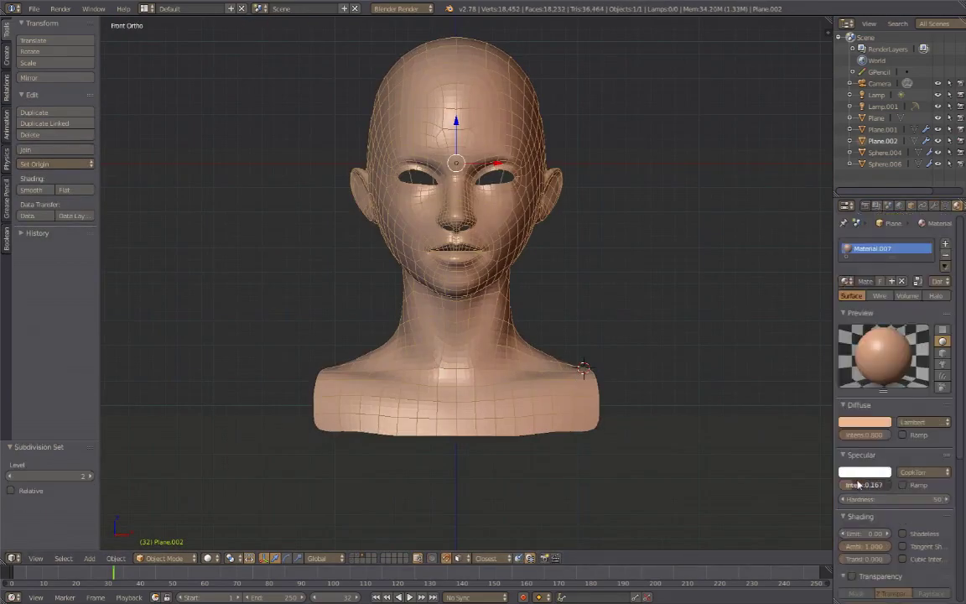
left_click_drag(858, 484, 868, 484)
key("a")
scroll(547, 234, "up", 2)
Step: Rotate the view with numpad 4 to inspect the finished bust from all sides
mouse_move(547, 233)
middle_mouse_down()
mouse_move(490, 210)
mouse_move(545, 237)
mouse_move(574, 278)
middle_mouse_up()
key("KP_4")
key("KP_4")
key("KP_4")
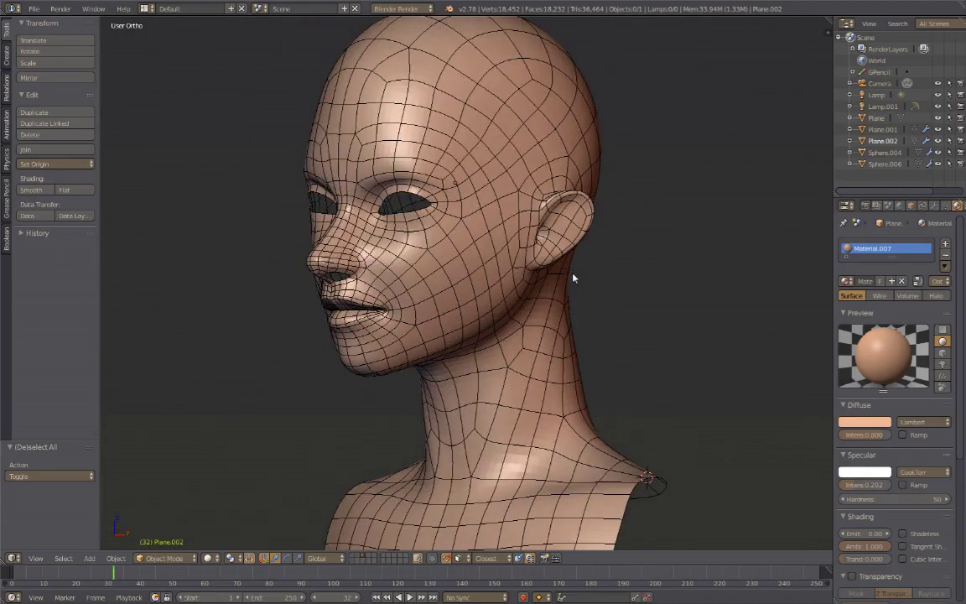
key("KP_4")
key("KP_4")
key("KP_4")
key("KP_4")
key("KP_4")
key("KP_4")
key("KP_4")
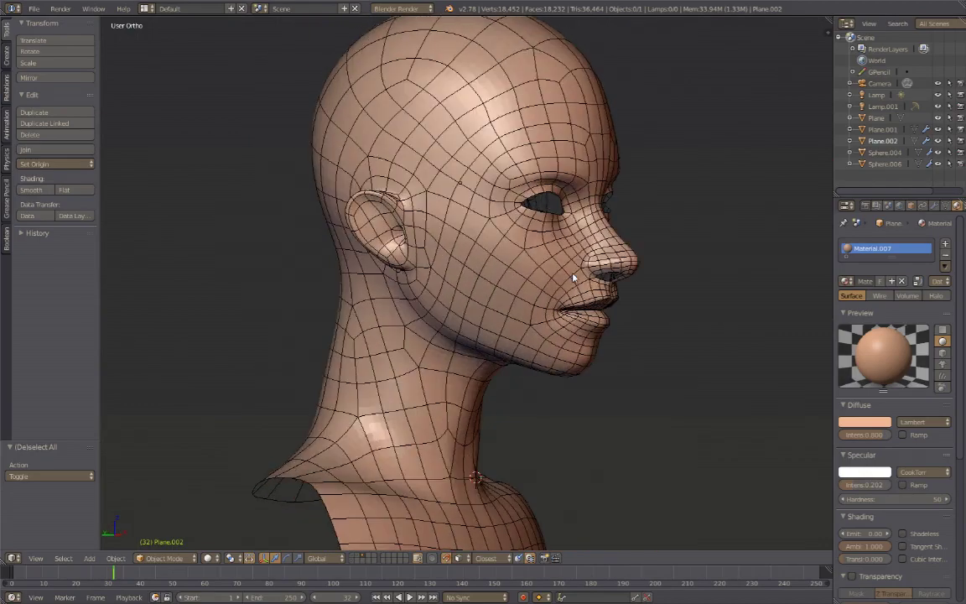
key("KP_4")
key("KP_4")
key("KP_4")
key("KP_4")
key("KP_4")
key("KP_4")
key("KP_4")
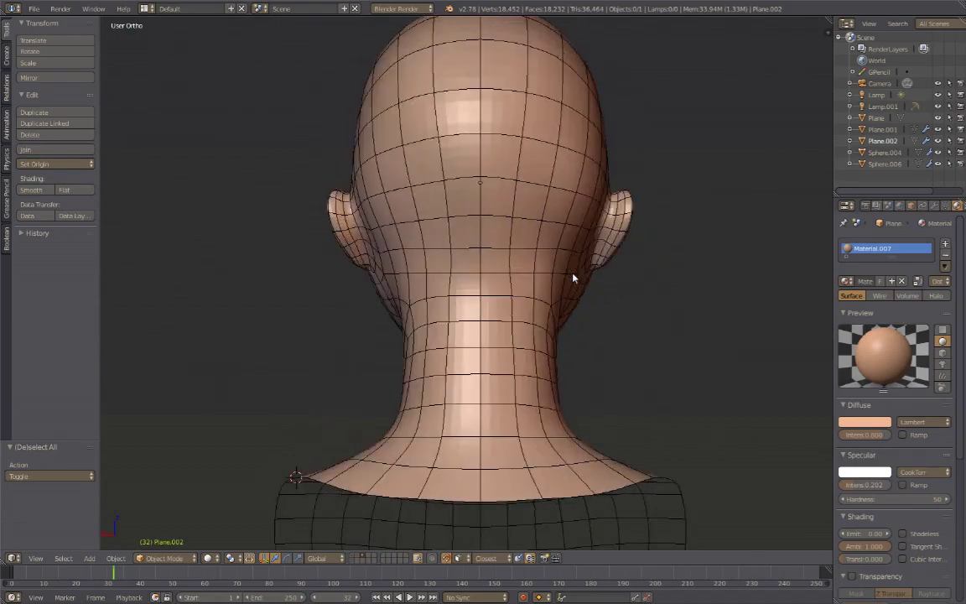
key("KP_4")
key("KP_4")
key("KP_4")
key("KP_4")
key("KP_4")
key("KP_4")
key("KP_4")
key("KP_4")
key("KP_4")
key("KP_4")
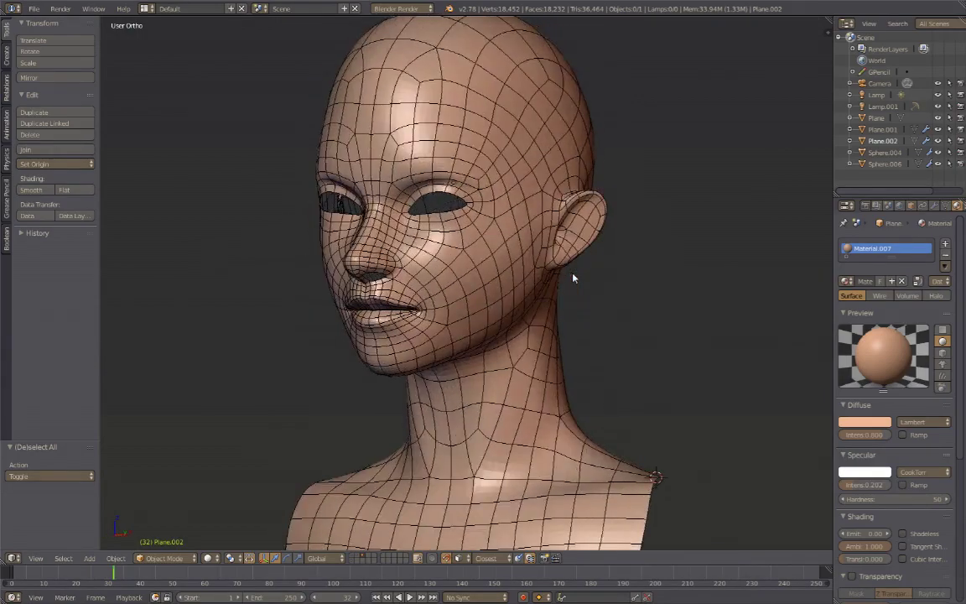
key("KP_4")
key("KP_4")
key("KP_4")
key("KP_4")
key("KP_4")
key("KP_4")
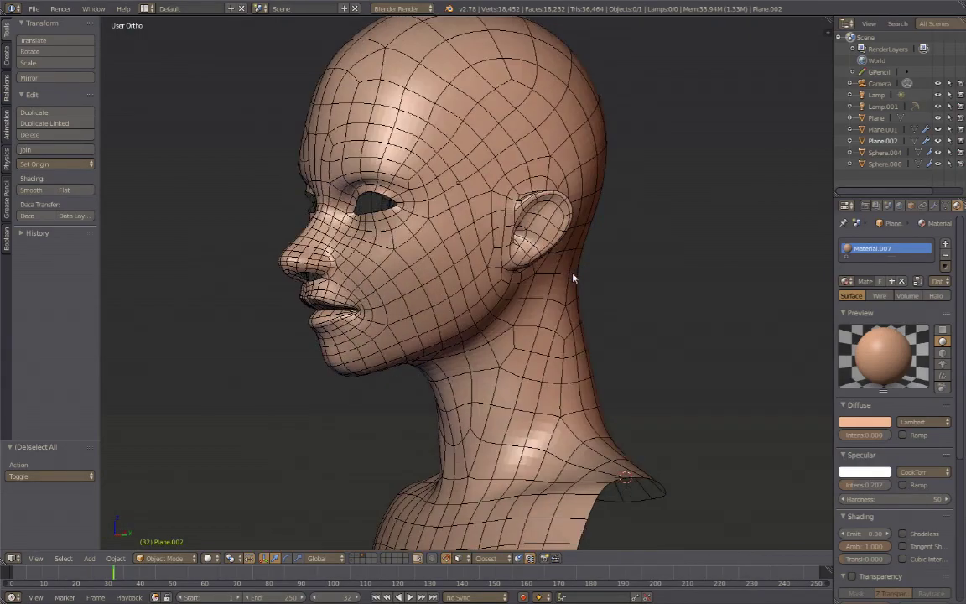
key("KP_4")
key("KP_4")
key("KP_4")
key("KP_4")
key("KP_4")
key("KP_4")
key("KP_4")
key("KP_4")
key("KP_4")
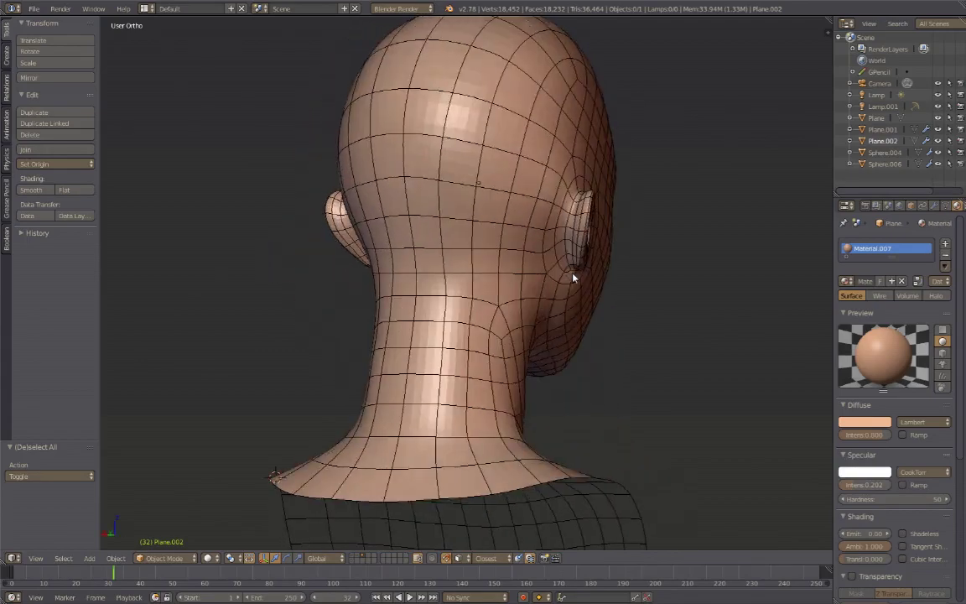
key("KP_4")
key("KP_4")
key("KP_4")
key("KP_4")
key("KP_4")
key("KP_4")
key("KP_4")
key("KP_4")
key("KP_4")
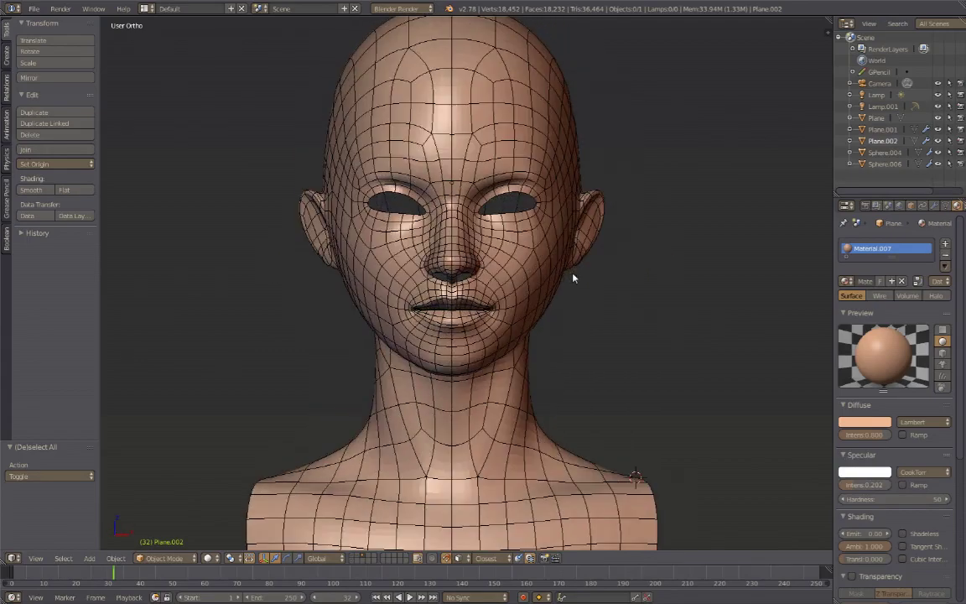